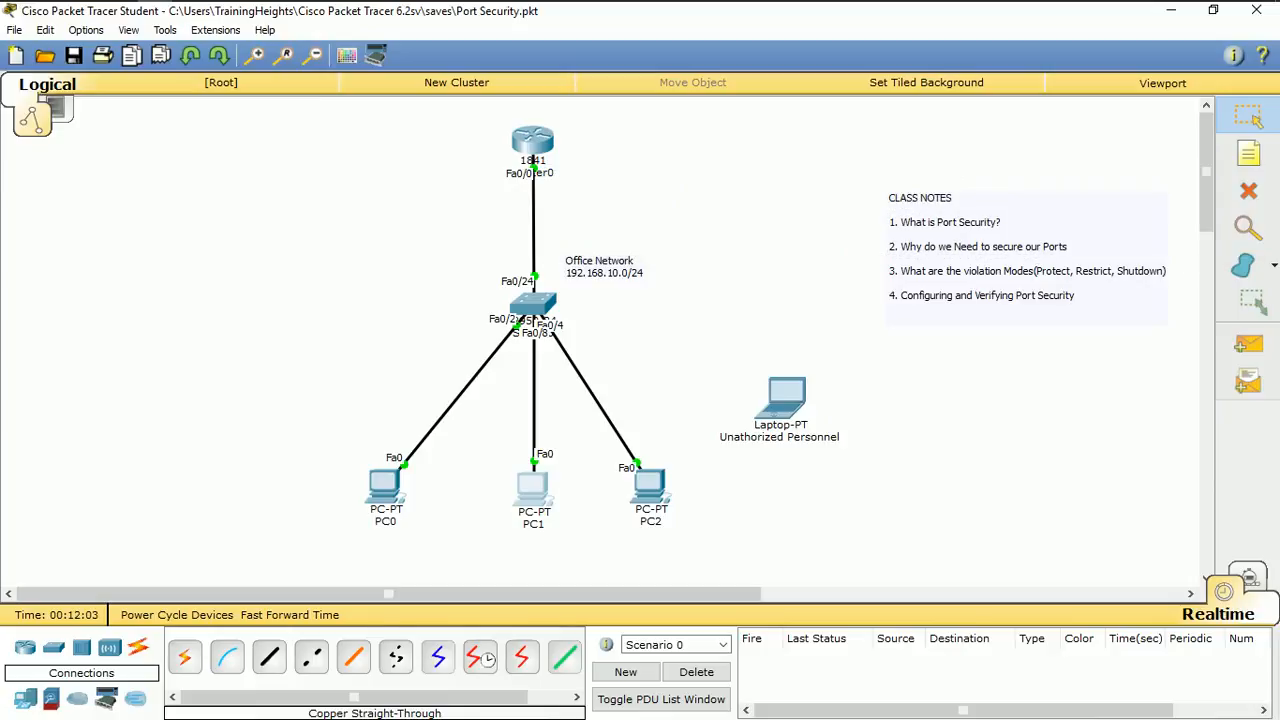
Check the IP configuration of PC0 and close its window.
{"action": "left_click", "coordinate": [385, 487]}
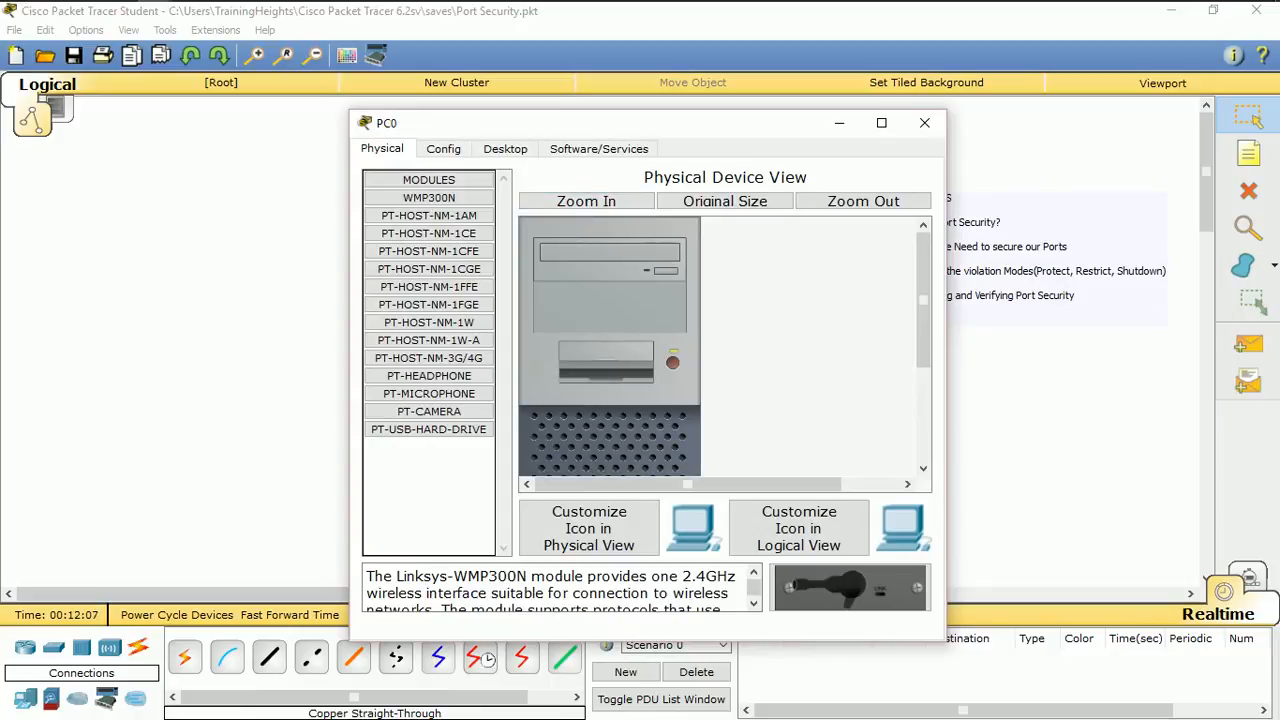
{"action": "left_click", "coordinate": [505, 149]}
{"action": "left_click", "coordinate": [418, 215]}
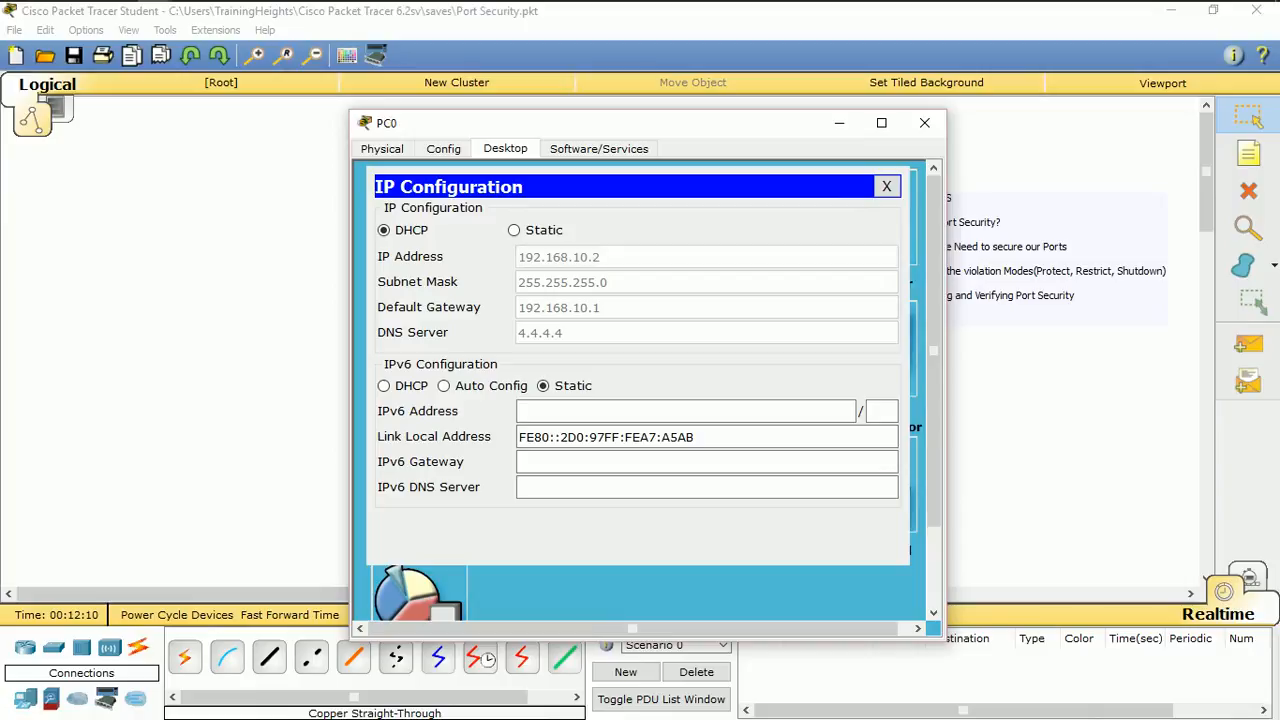
{"action": "left_click", "coordinate": [886, 186]}
{"action": "left_click", "coordinate": [924, 122]}
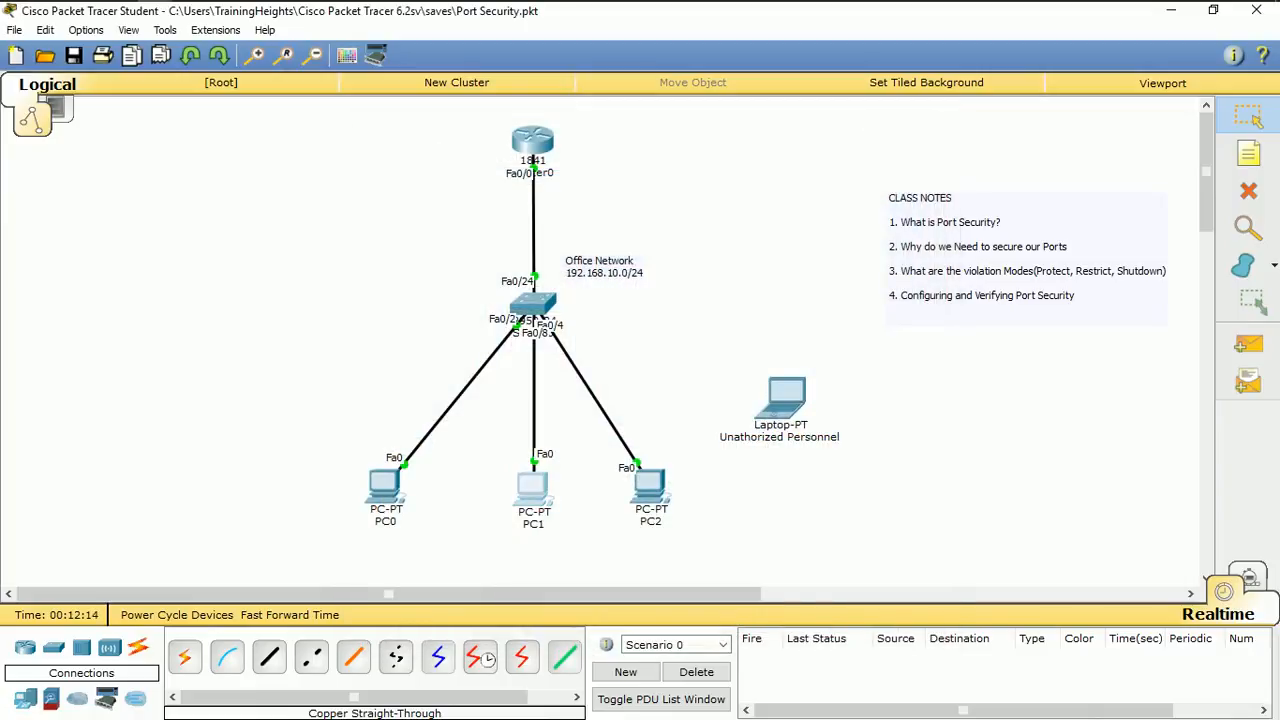
Check the IP configuration of PC1 and close its window.
{"action": "left_click", "coordinate": [532, 488]}
{"action": "left_click", "coordinate": [505, 148]}
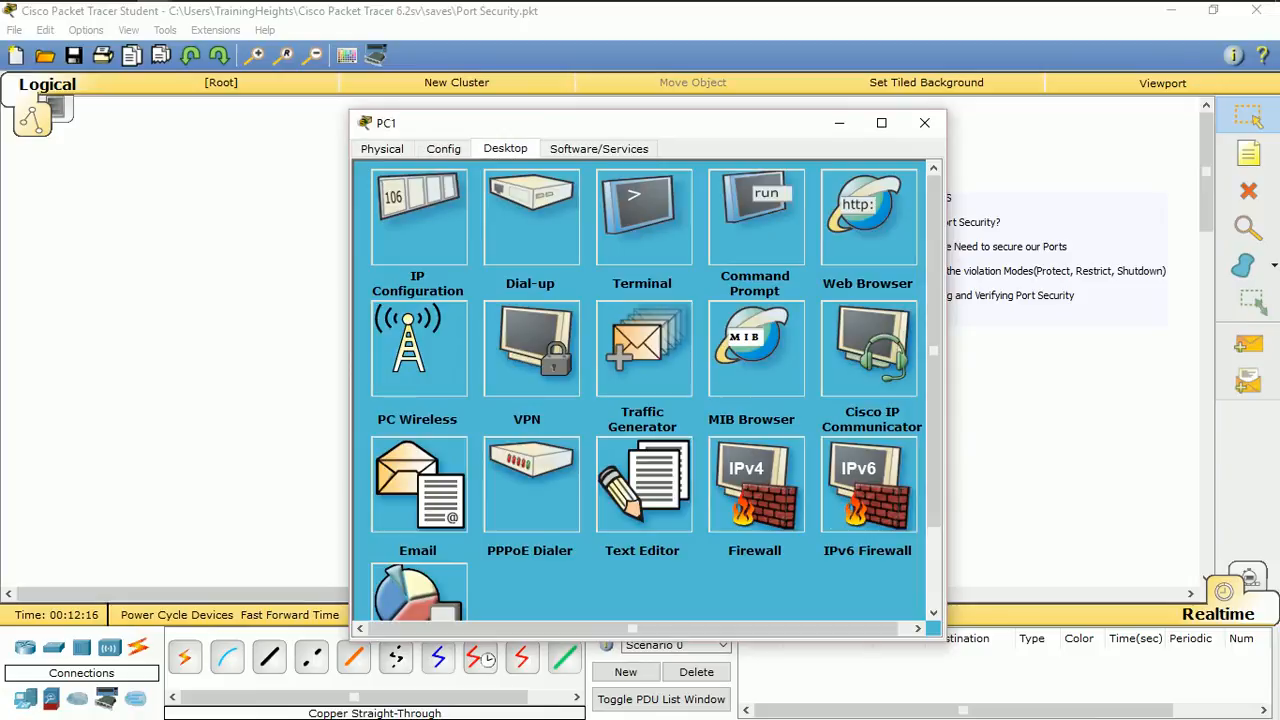
{"action": "left_click", "coordinate": [417, 243]}
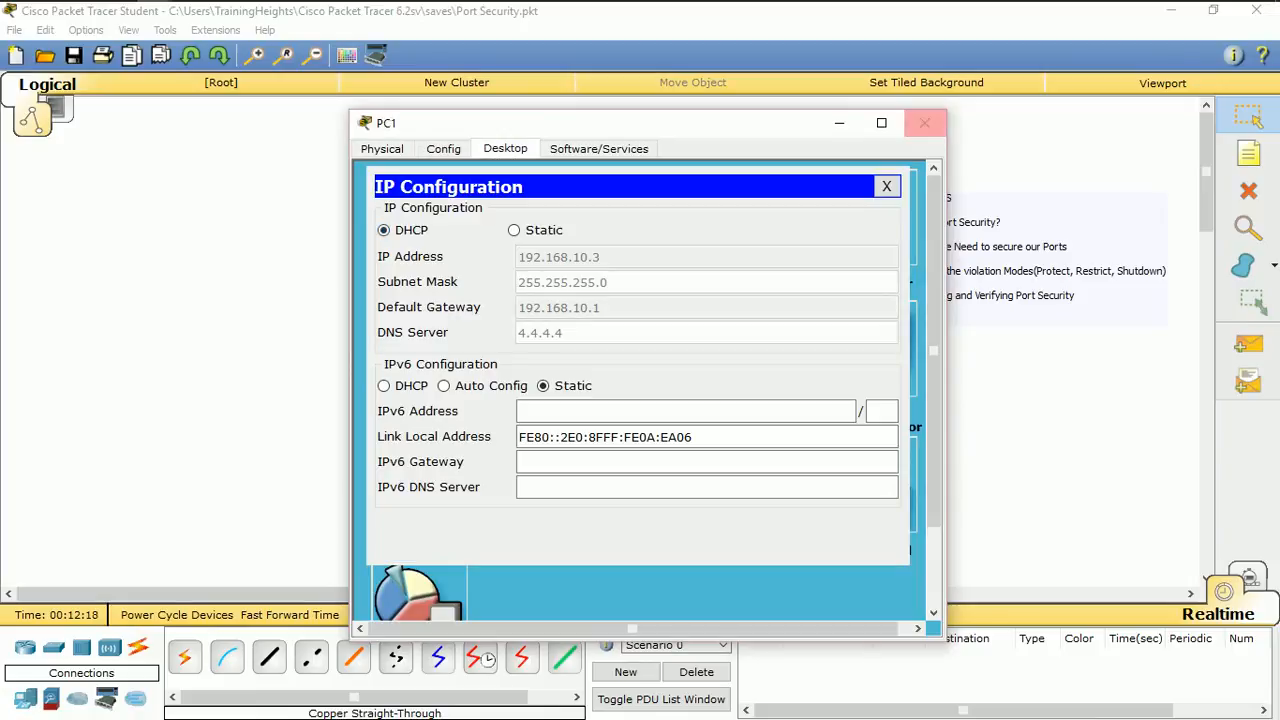
{"action": "left_click", "coordinate": [924, 122]}
Check the IP configuration of PC2 and close its window.
{"action": "left_click", "coordinate": [650, 486]}
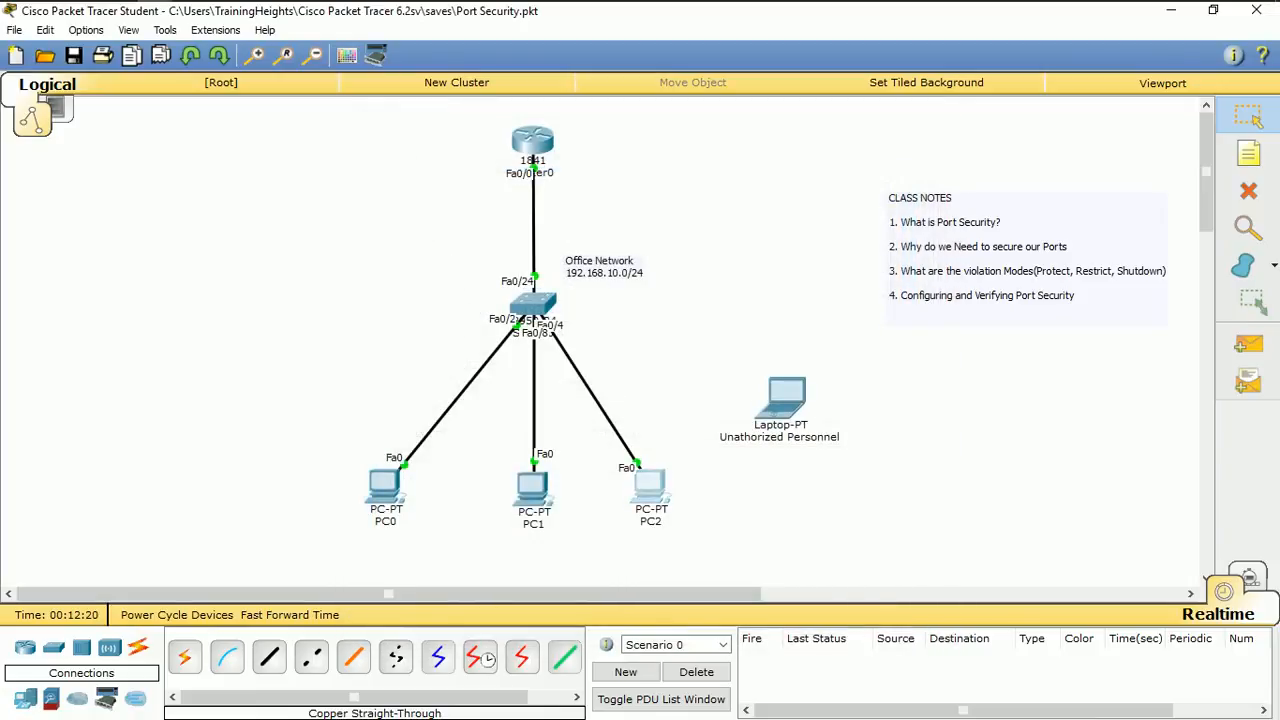
{"action": "left_click", "coordinate": [505, 148]}
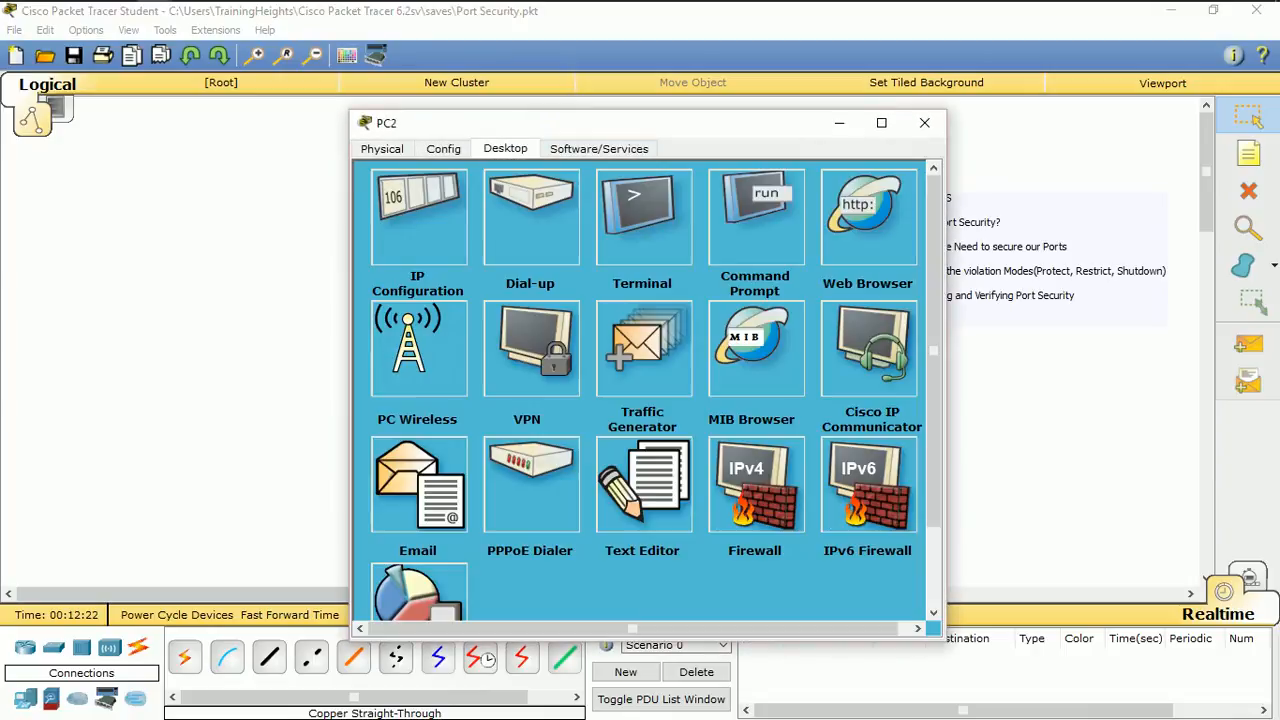
{"action": "left_click", "coordinate": [418, 220]}
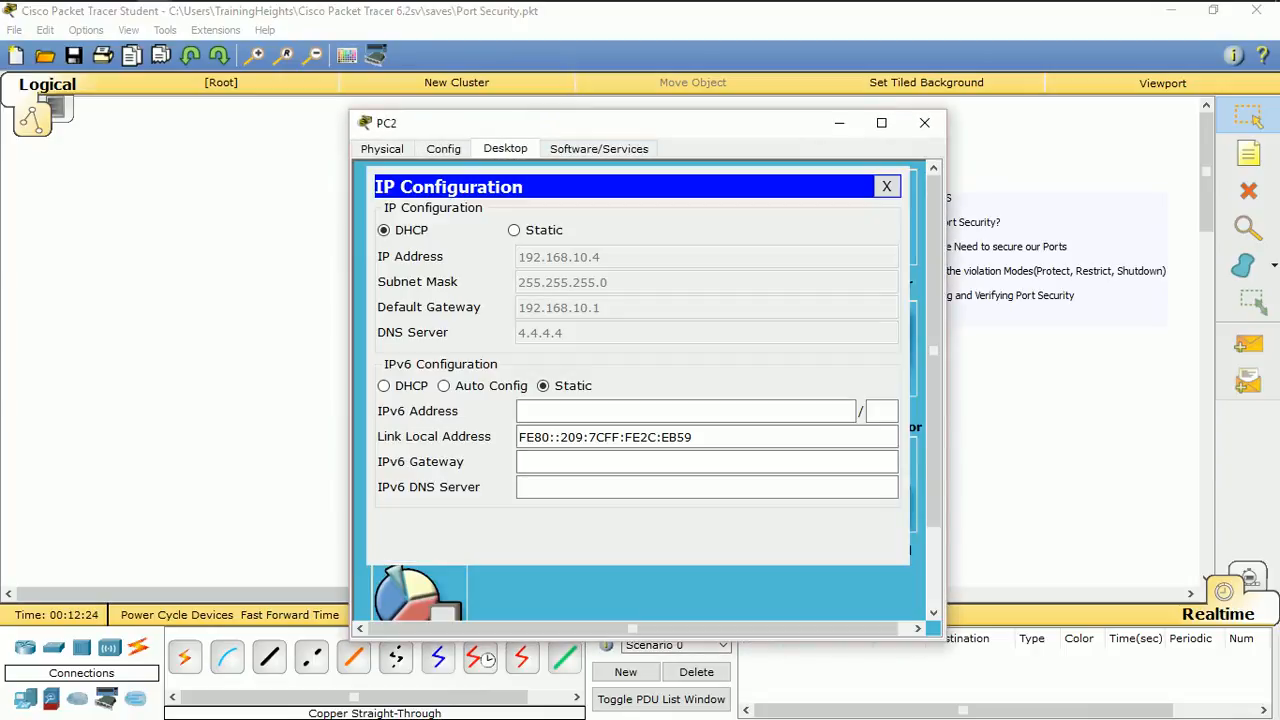
{"action": "left_click", "coordinate": [924, 122]}
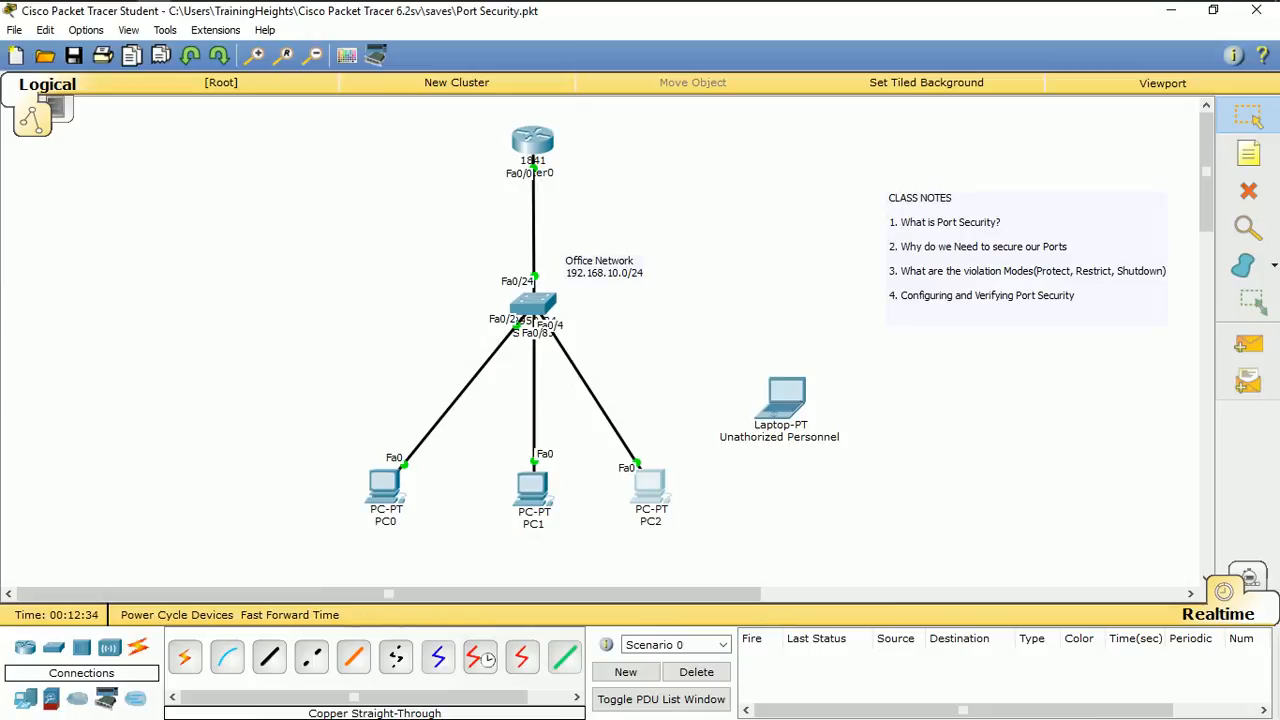
Open the command-line interface of the office network switch in a maximized window and start the console session.
{"action": "left_click", "coordinate": [533, 303]}
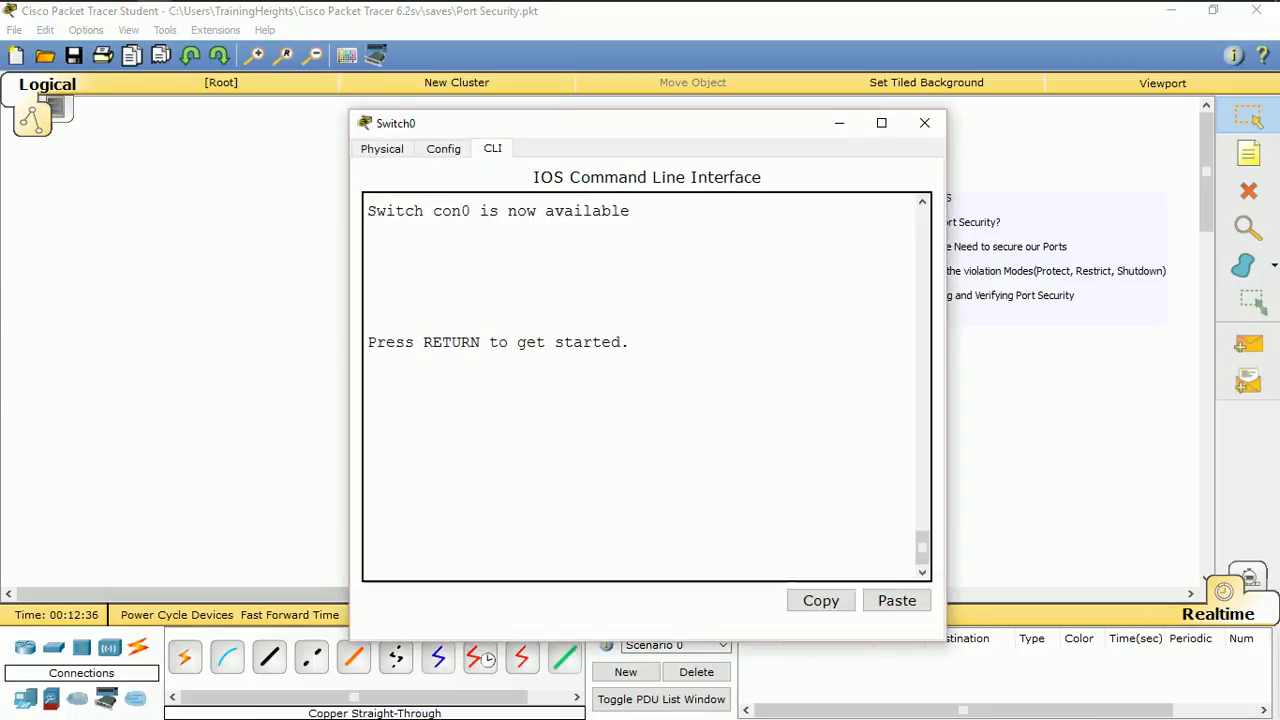
{"action": "left_click", "coordinate": [382, 148]}
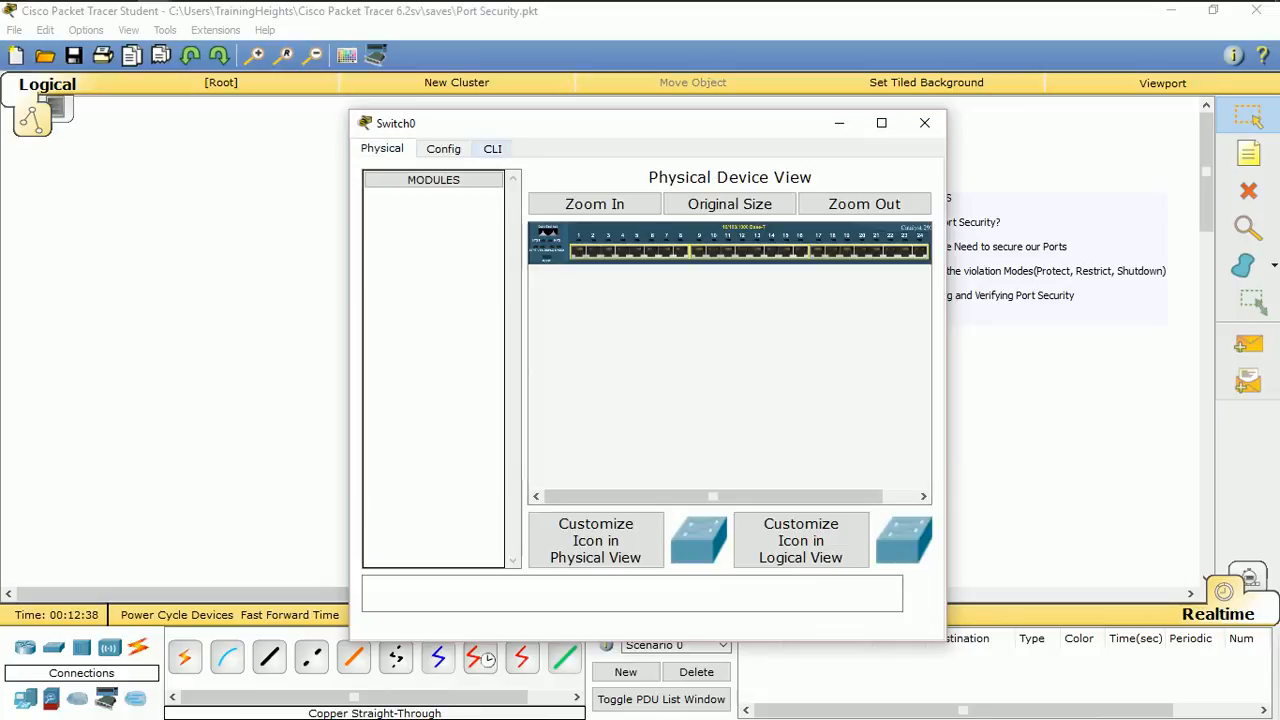
{"action": "left_click", "coordinate": [492, 148]}
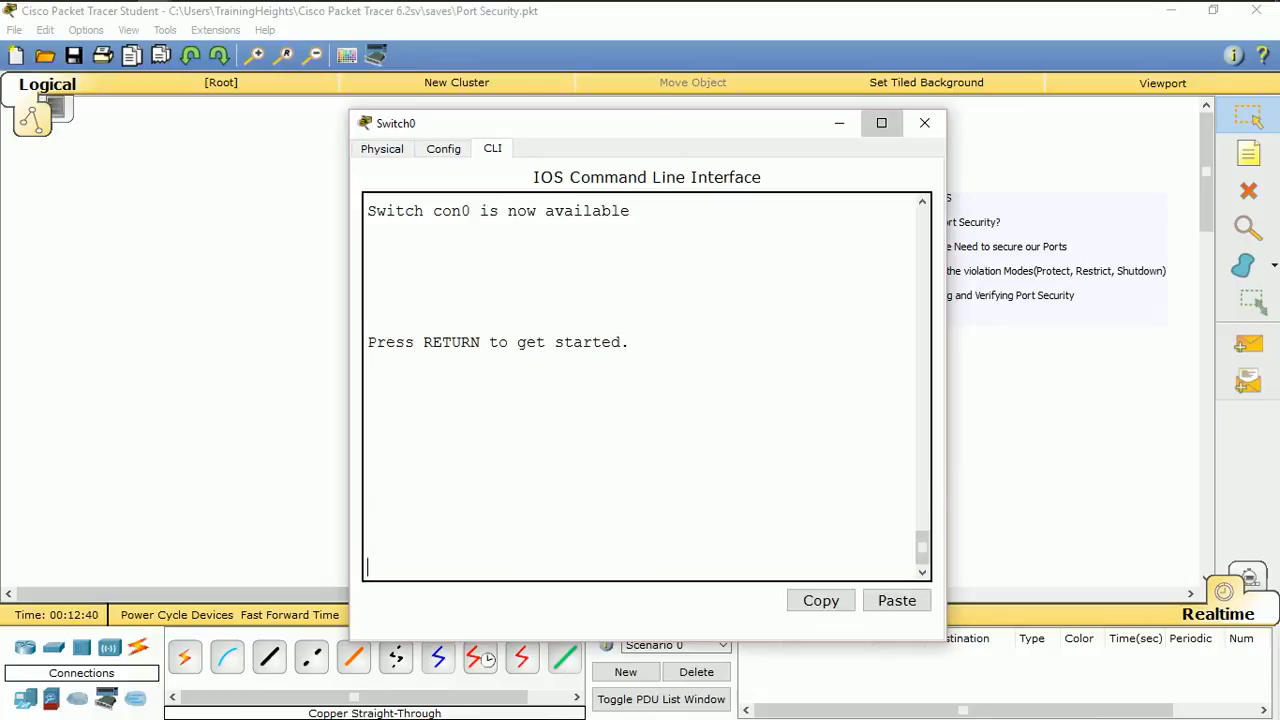
{"action": "left_click", "coordinate": [881, 122]}
{"action": "key", "text": "Return"}
{"action": "key", "text": "Return"}
{"action": "key", "text": "Return"}
{"action": "key", "text": "Return"}
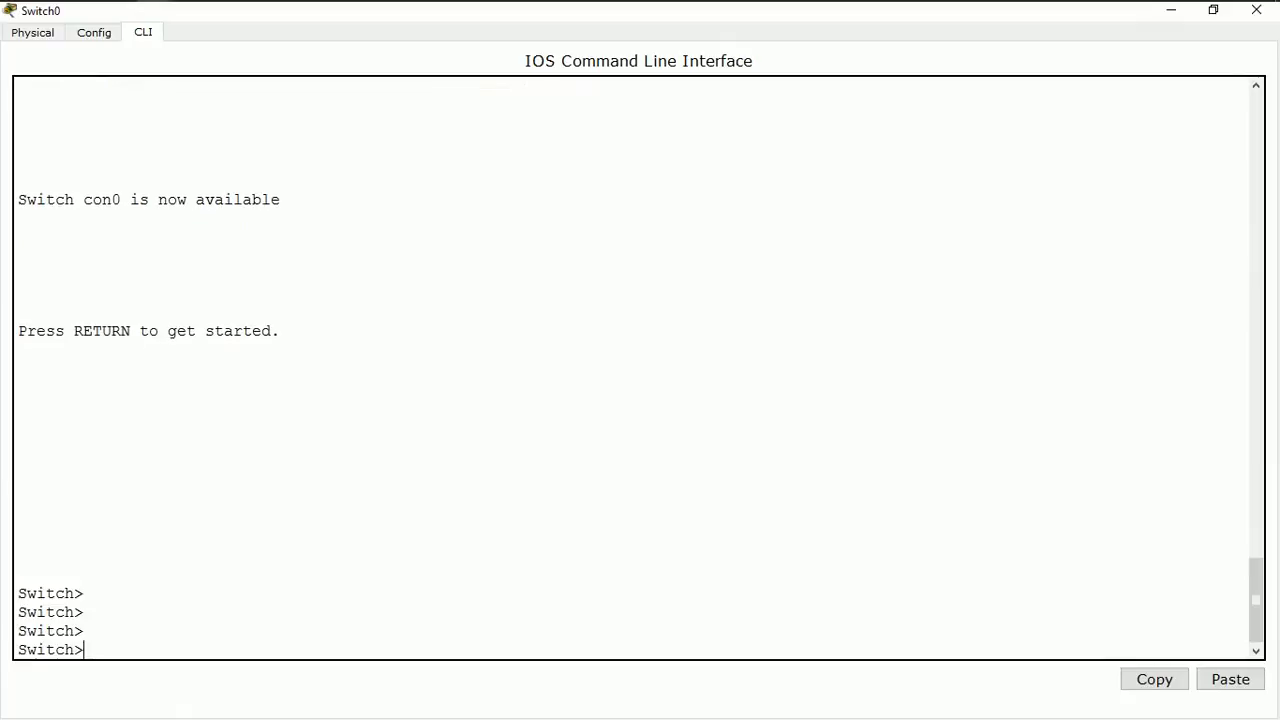
Enter privileged mode with en and global configuration mode with conf t on the switch.
{"action": "type", "text": "en"}
{"action": "key", "text": "Return"}
{"action": "key", "text": "Return"}
{"action": "key", "text": "Return"}
{"action": "key", "text": "Return"}
{"action": "key", "text": "Return"}
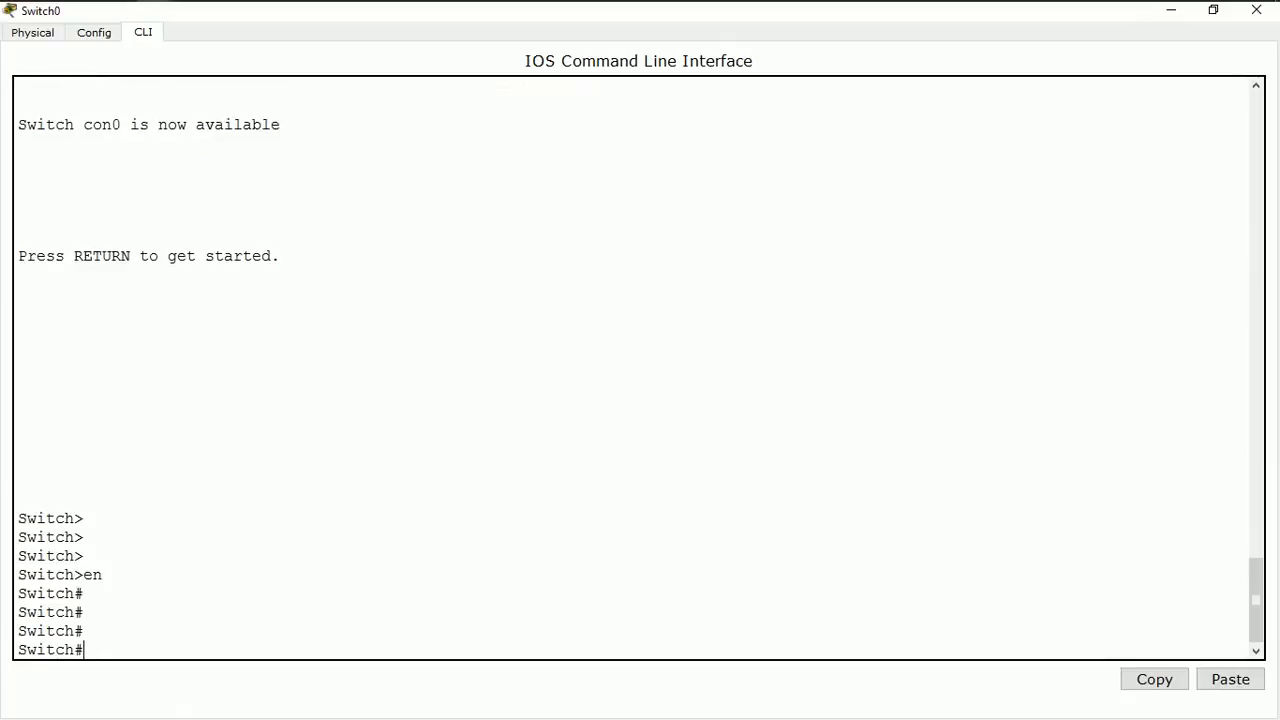
{"action": "type", "text": "conf t"}
{"action": "key", "text": "Return"}
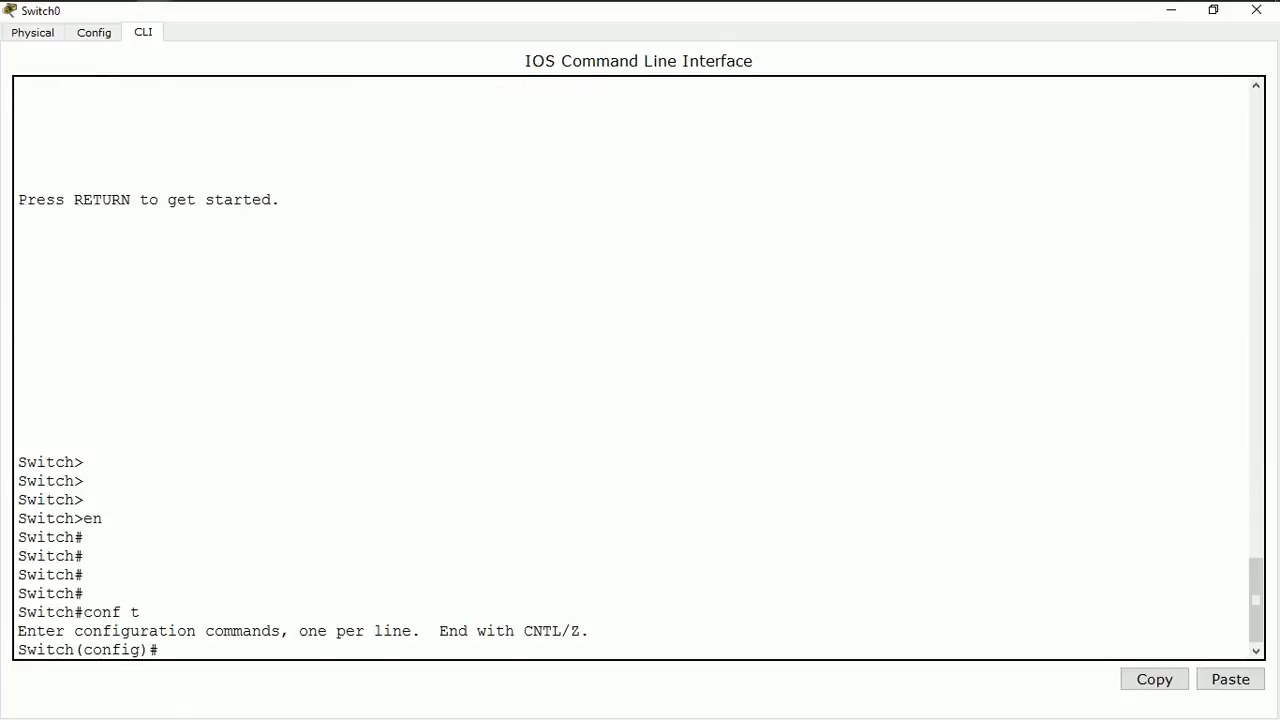
{"action": "type", "text": "int"}
{"action": "key", "text": "BackSpace"}
{"action": "key", "text": "BackSpace"}
{"action": "key", "text": "BackSpace"}
{"action": "key", "text": "BackSpace"}
Run do sh ip int brief and review the status of all the switch's interfaces.
{"action": "type", "text": "do sh ip int brief"}
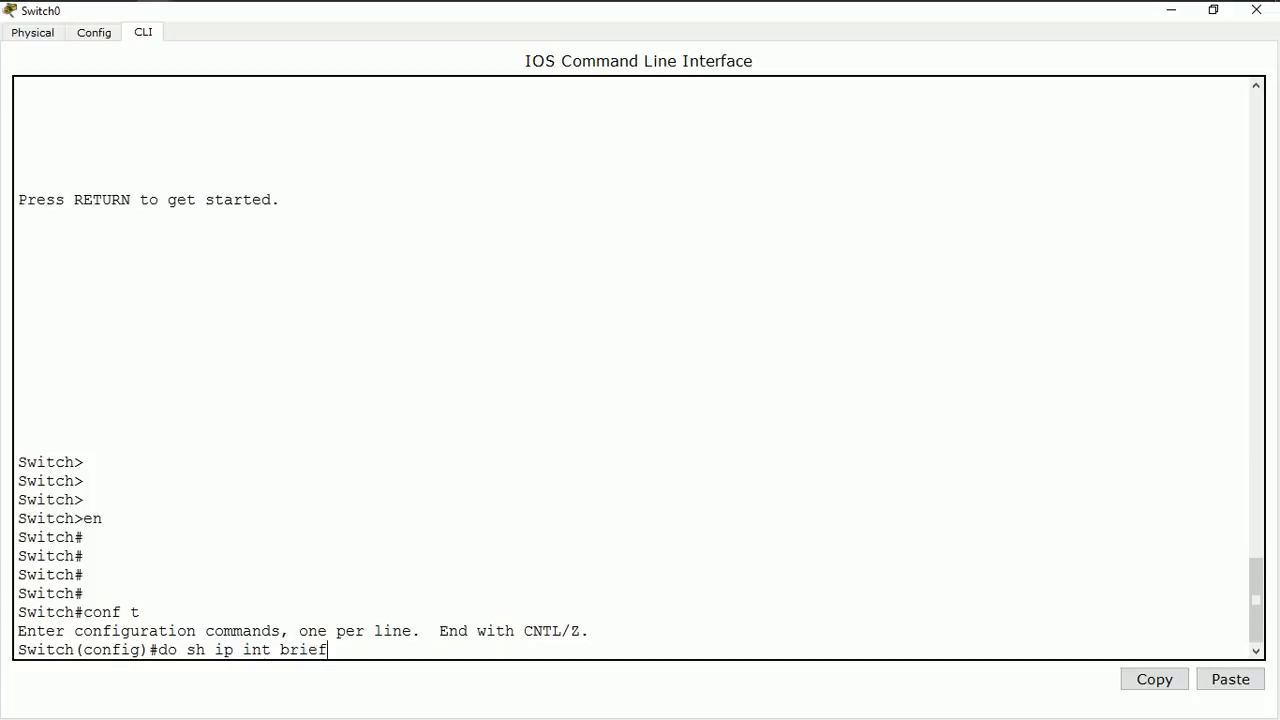
{"action": "key", "text": "Return"}
{"action": "left_click_drag", "start_coordinate": [26, 556], "coordinate": [262, 537]}
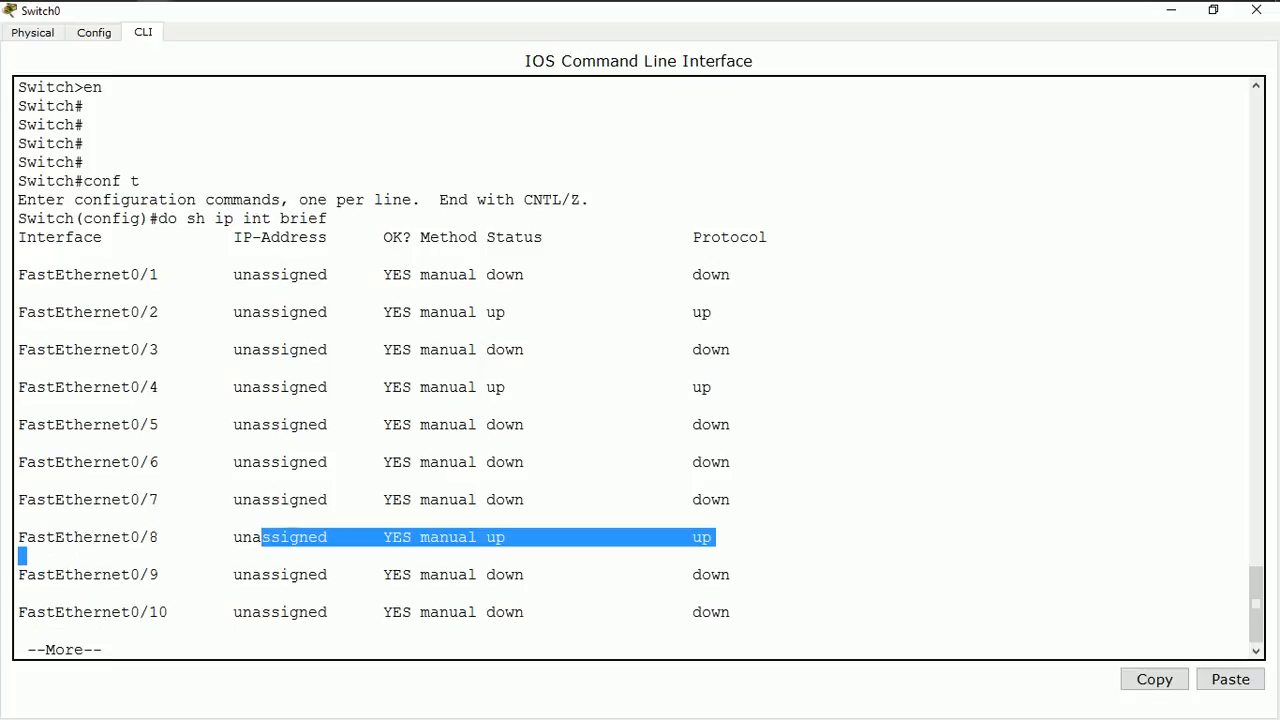
{"action": "key", "text": "space"}
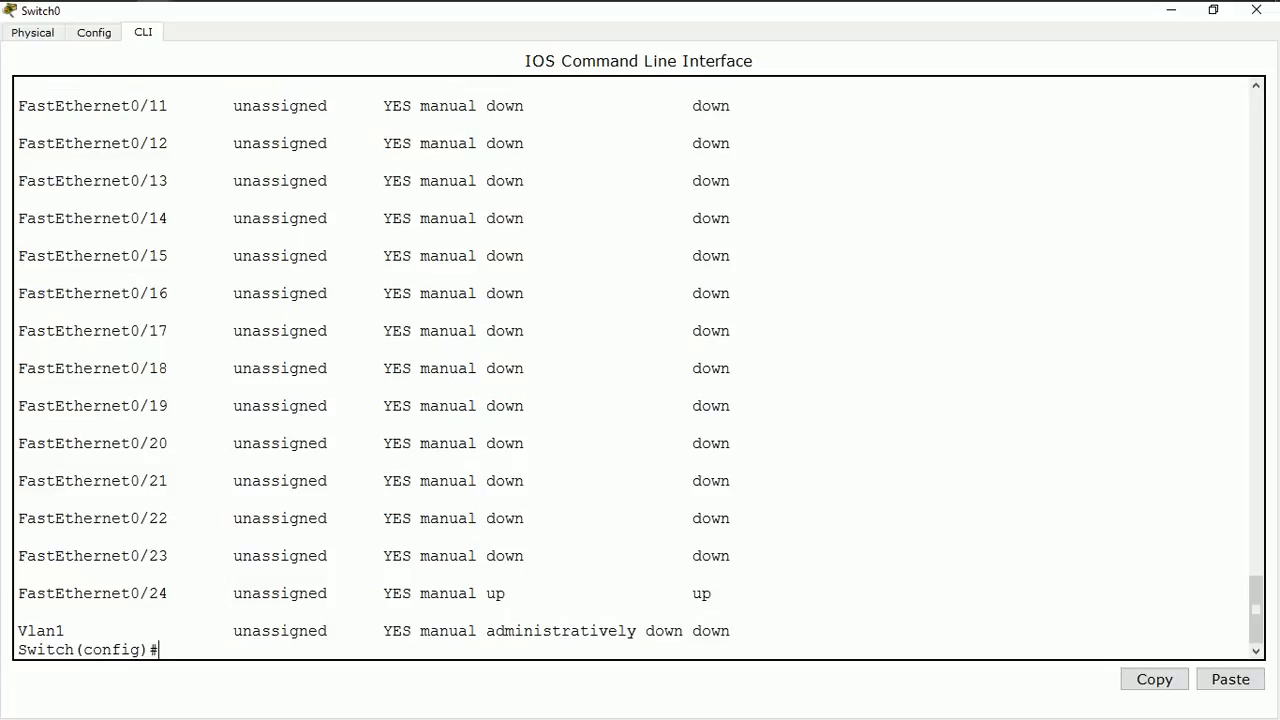
{"action": "scroll", "coordinate": [640, 368], "scroll_direction": "up", "scroll_amount": 3}
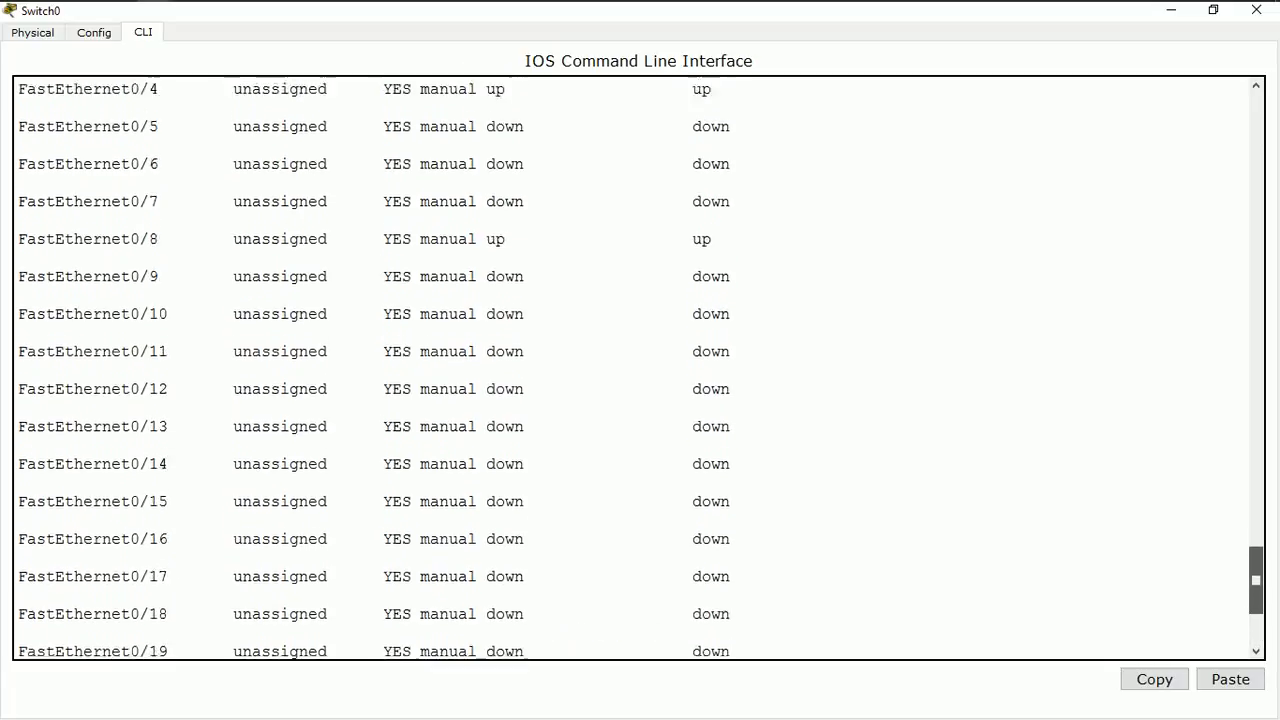
{"action": "scroll", "coordinate": [640, 368], "scroll_direction": "down", "scroll_amount": 3}
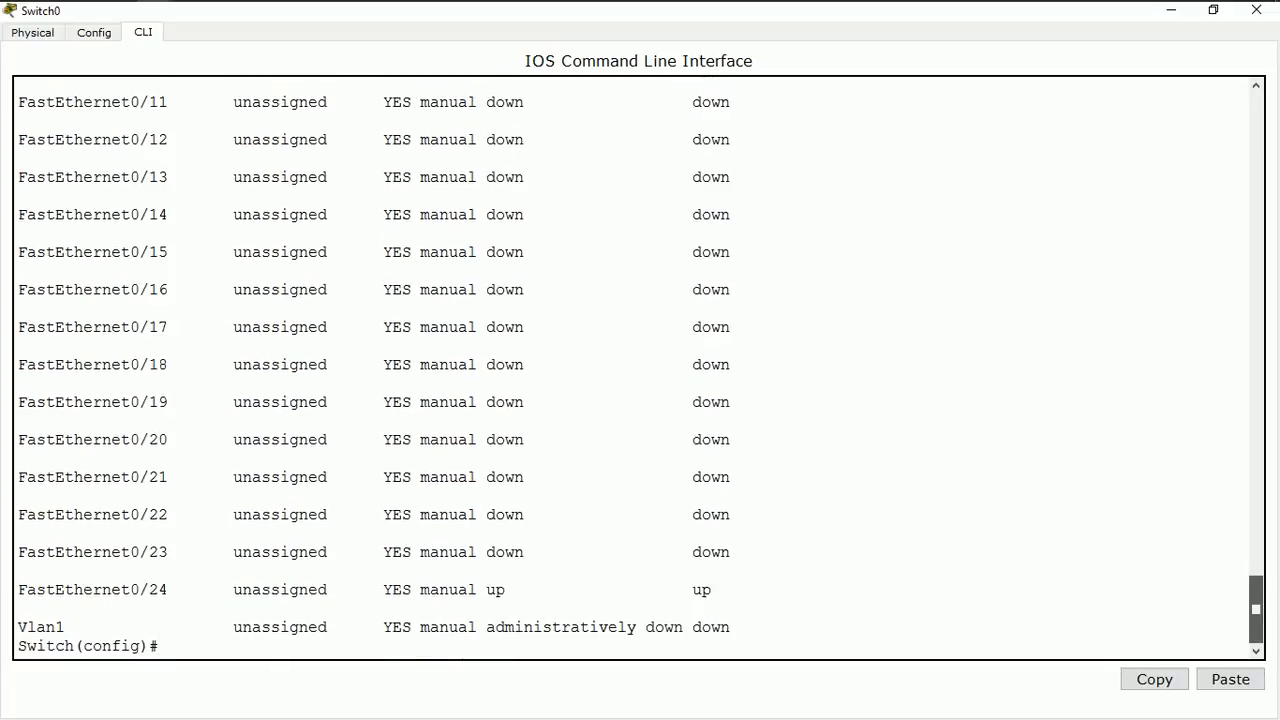
{"action": "scroll", "coordinate": [640, 368], "scroll_direction": "up", "scroll_amount": 2}
{"action": "scroll", "coordinate": [640, 368], "scroll_direction": "down", "scroll_amount": 2}
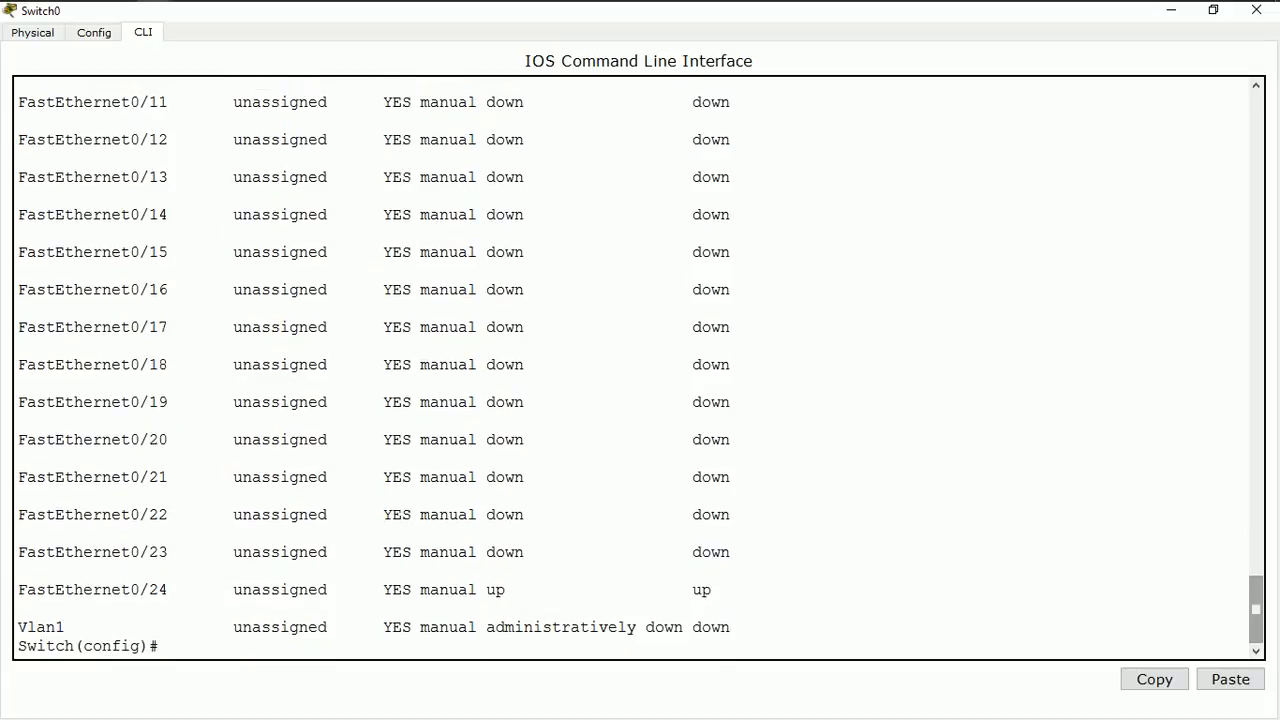
Enter interface range configuration for the unused ports fa0/9 - 23.
{"action": "key", "text": "Return"}
{"action": "key", "text": "Return"}
{"action": "key", "text": "Return"}
{"action": "key", "text": "Return"}
{"action": "type", "text": "i"}
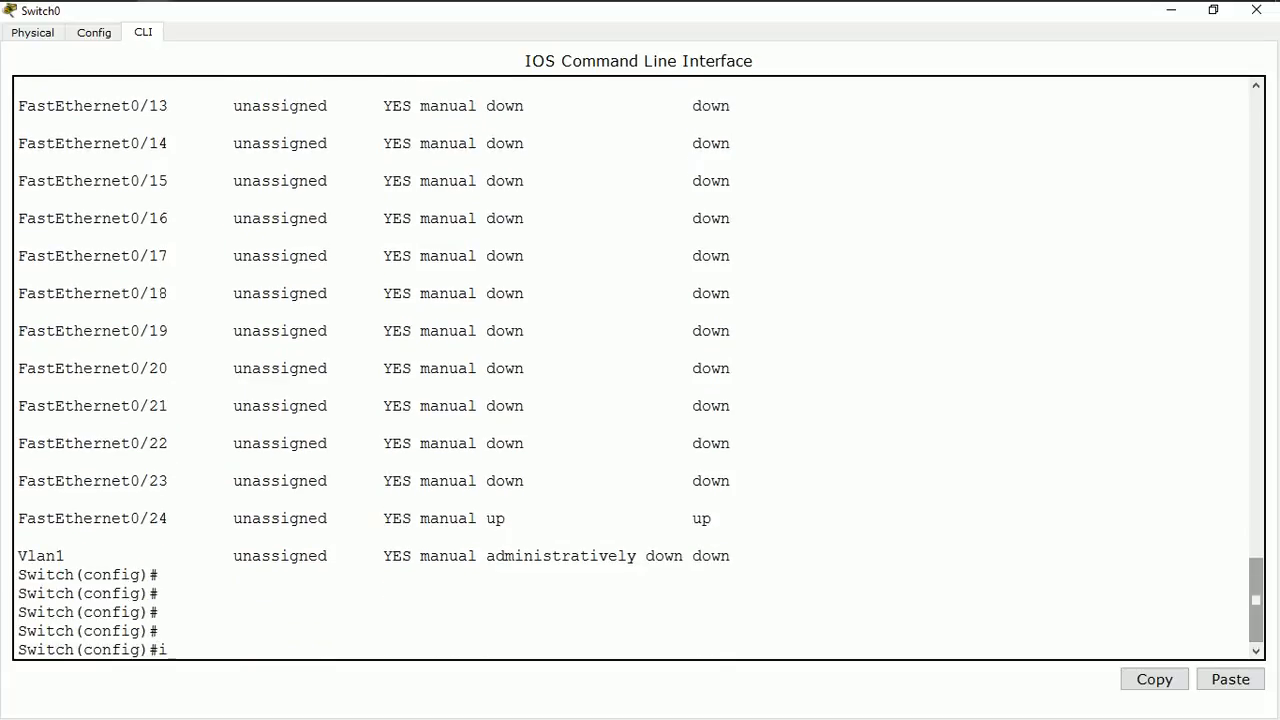
{"action": "type", "text": "nt range fa0/9 - "}
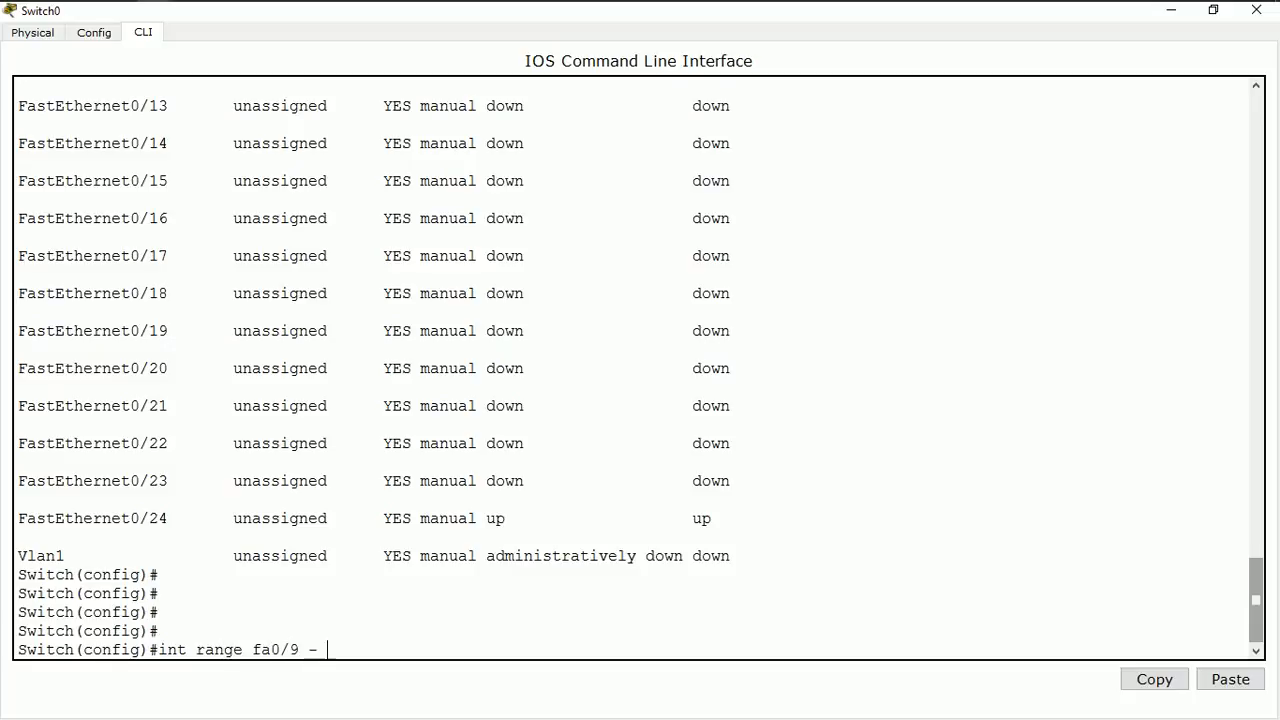
{"action": "type", "text": "24"}
{"action": "key", "text": "BackSpace"}
{"action": "type", "text": "3"}
{"action": "key", "text": "Return"}
{"action": "key", "text": "Return"}
{"action": "key", "text": "Return"}
{"action": "key", "text": "Return"}
{"action": "key", "text": "Return"}
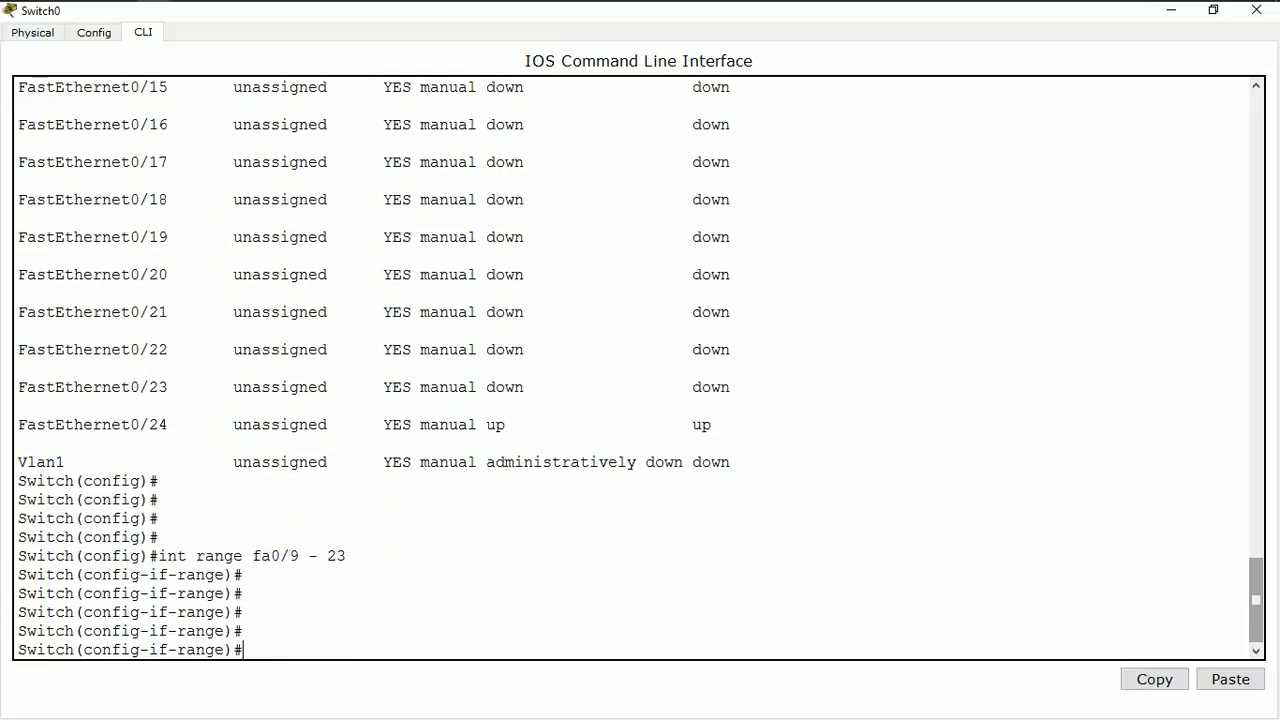
Shut down the selected range of unused ports with the shutdown command.
{"action": "type", "text": "shutdown"}
{"action": "key", "text": "Return"}
{"action": "key", "text": "Return"}
{"action": "key", "text": "Return"}
{"action": "key", "text": "Return"}
{"action": "key", "text": "Return"}
{"action": "key", "text": "Return"}
{"action": "key", "text": "Return"}
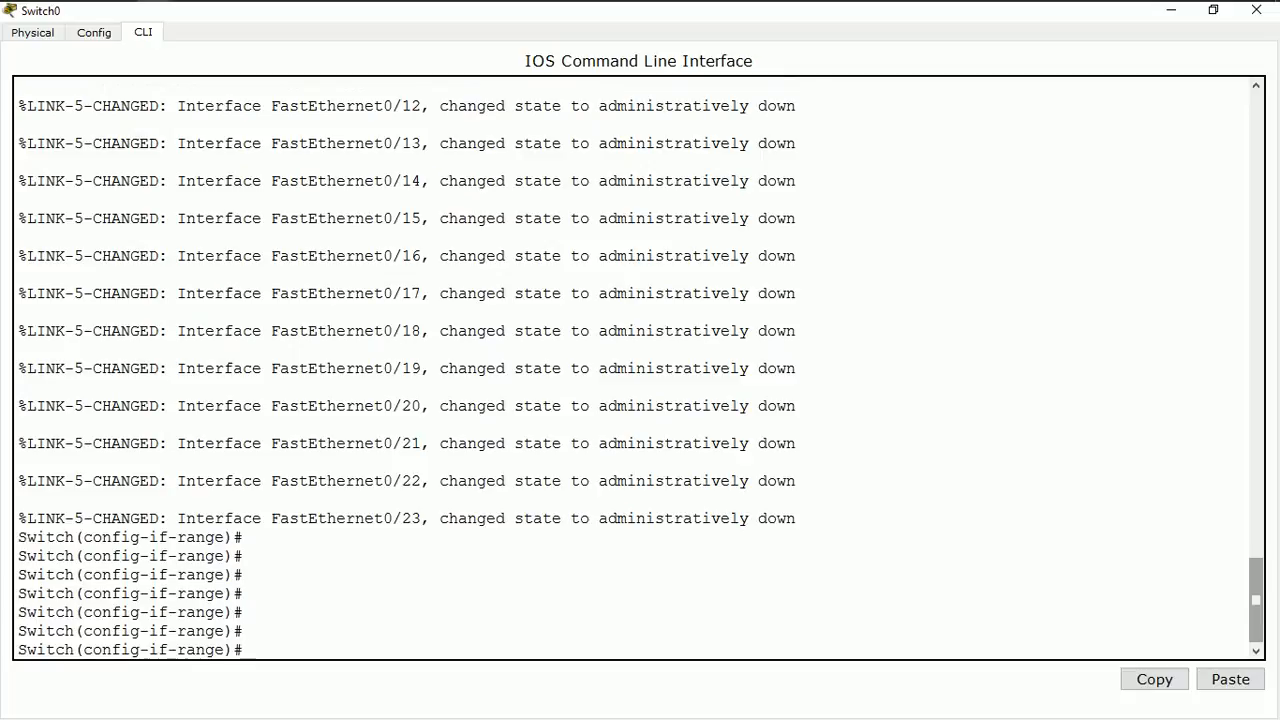
List the interface status again with do sh ip int bri to check the ports that were shut down.
{"action": "type", "text": "do sh ip int bri"}
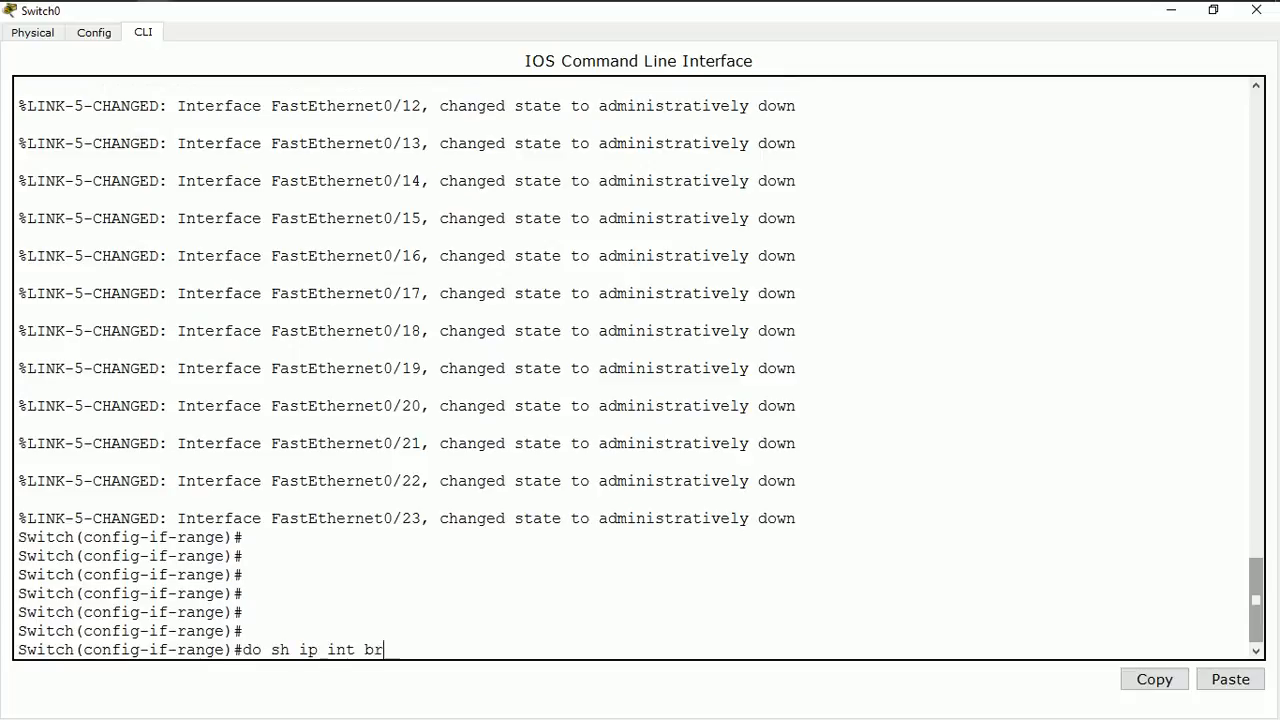
{"action": "key", "text": "Return"}
{"action": "key", "text": "space"}
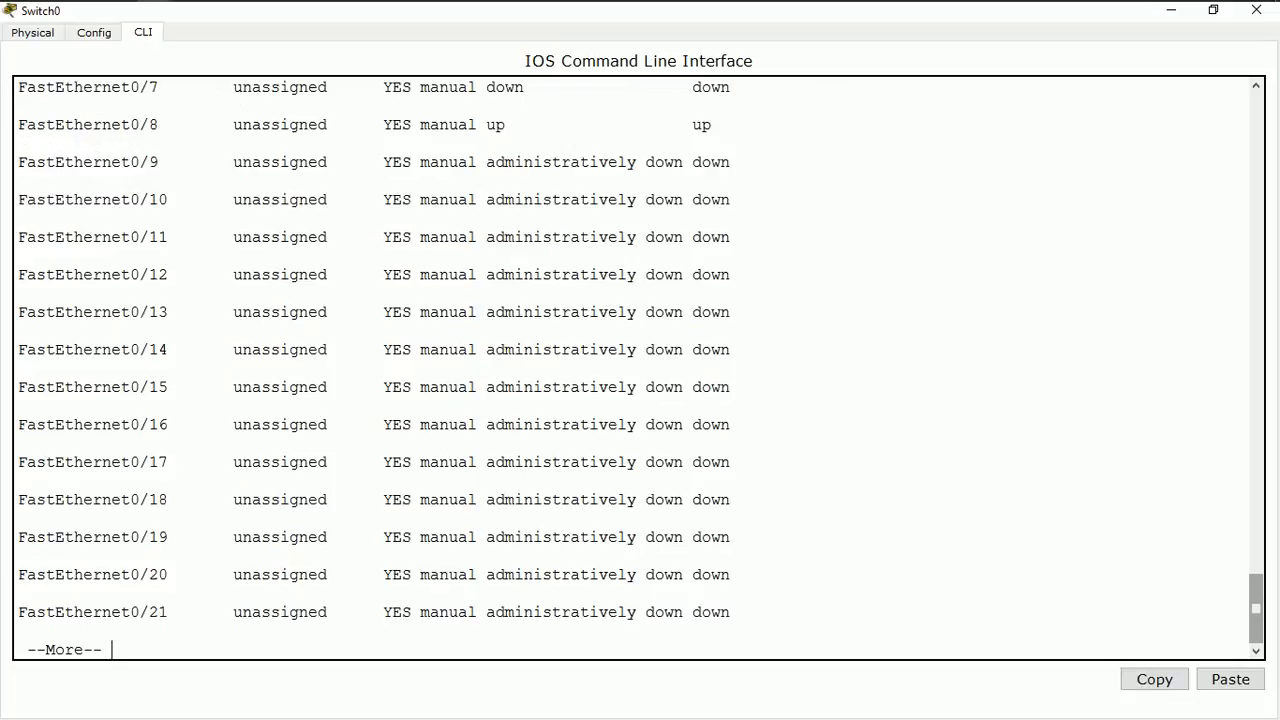
{"action": "key", "text": "space"}
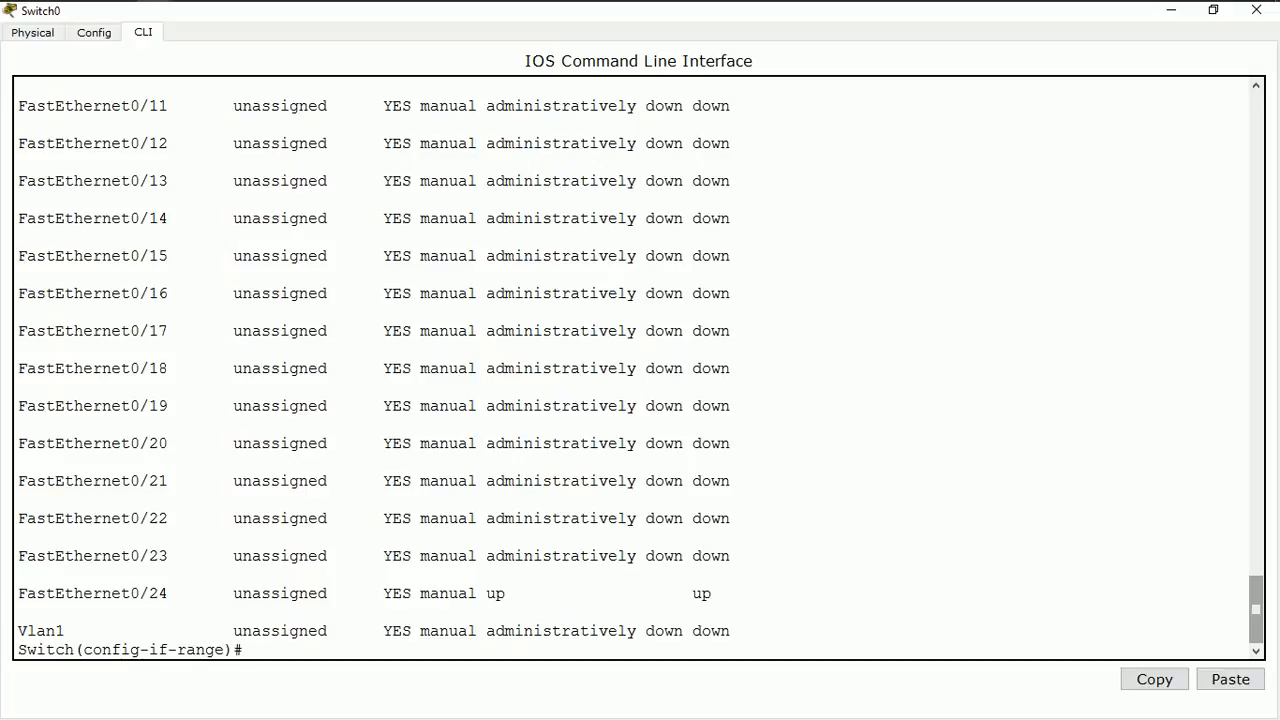
Exit interface range configuration back to global configuration mode.
{"action": "type", "text": "exit"}
{"action": "key", "text": "Return"}
{"action": "key", "text": "Return"}
{"action": "key", "text": "Return"}
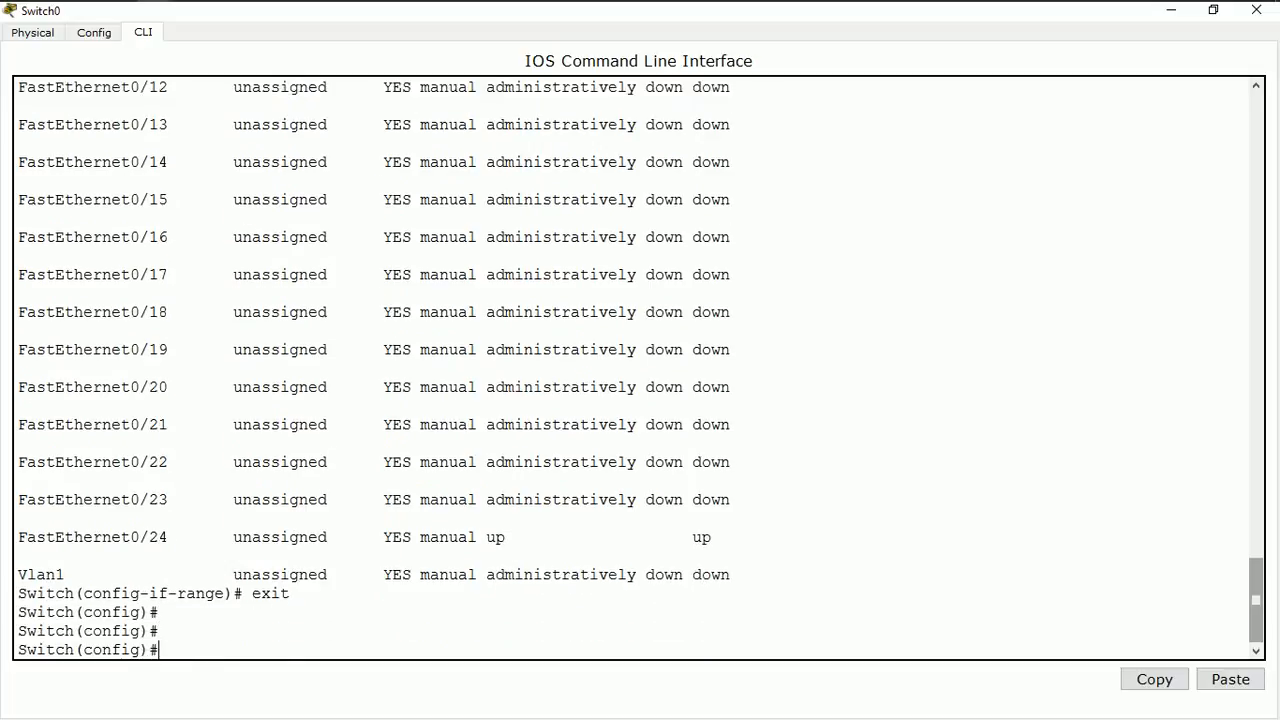
{"action": "key", "text": "Return"}
Enter interface configuration mode for port fa0/2.
{"action": "type", "text": "int "}
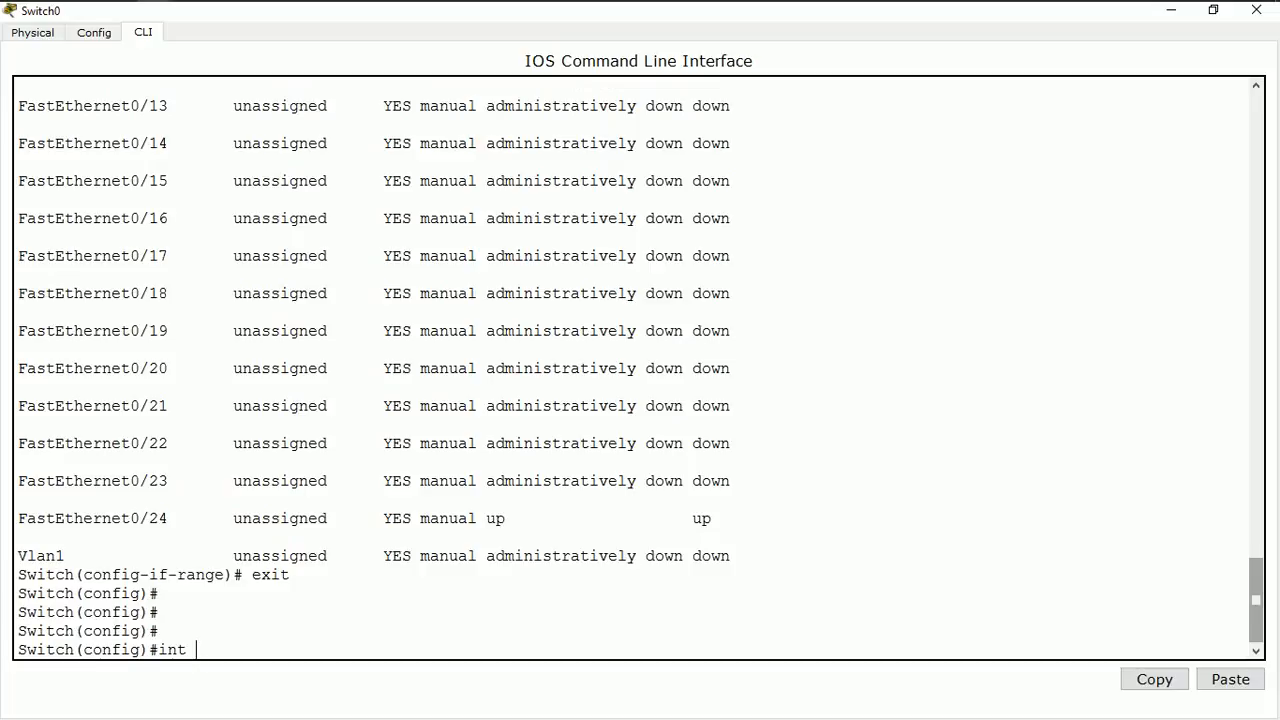
{"action": "type", "text": "fa02"}
{"action": "key", "text": "Return"}
{"action": "key", "text": "Up"}
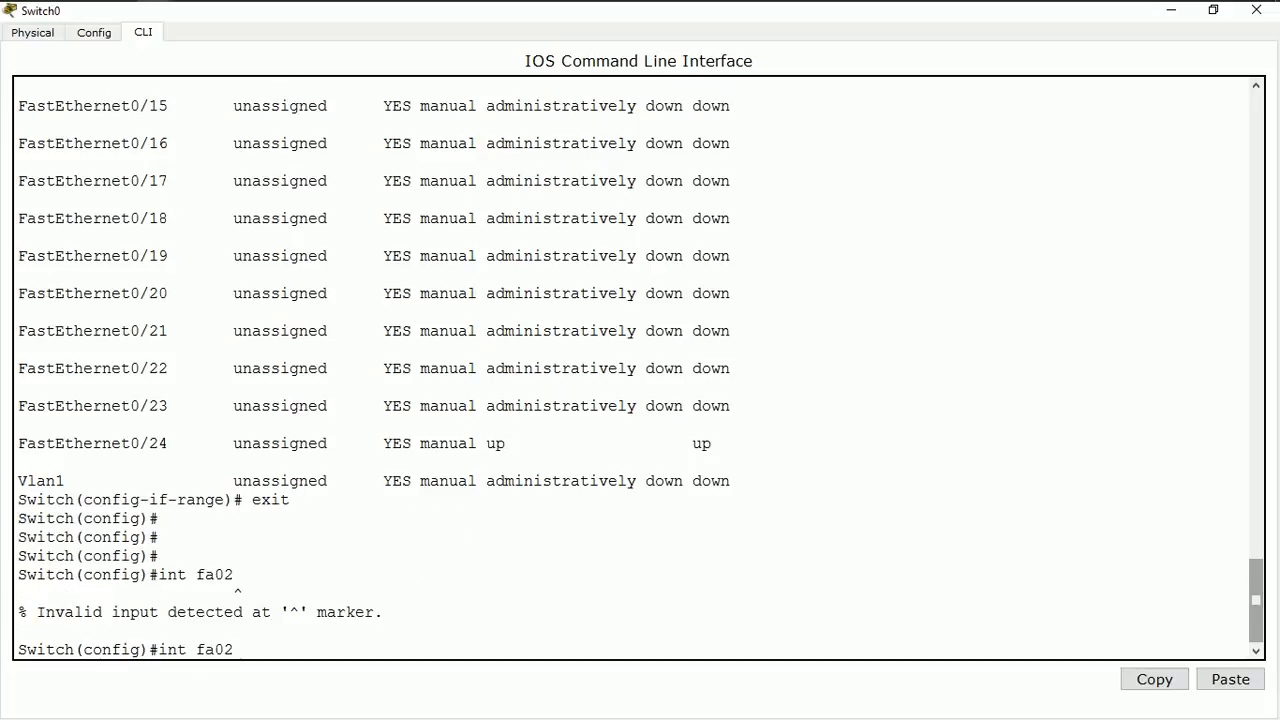
{"action": "key", "text": "BackSpace"}
{"action": "type", "text": "/2"}
{"action": "key", "text": "Return"}
{"action": "key", "text": "Return"}
{"action": "key", "text": "Return"}
{"action": "key", "text": "Return"}
{"action": "key", "text": "Return"}
{"action": "key", "text": "Return"}
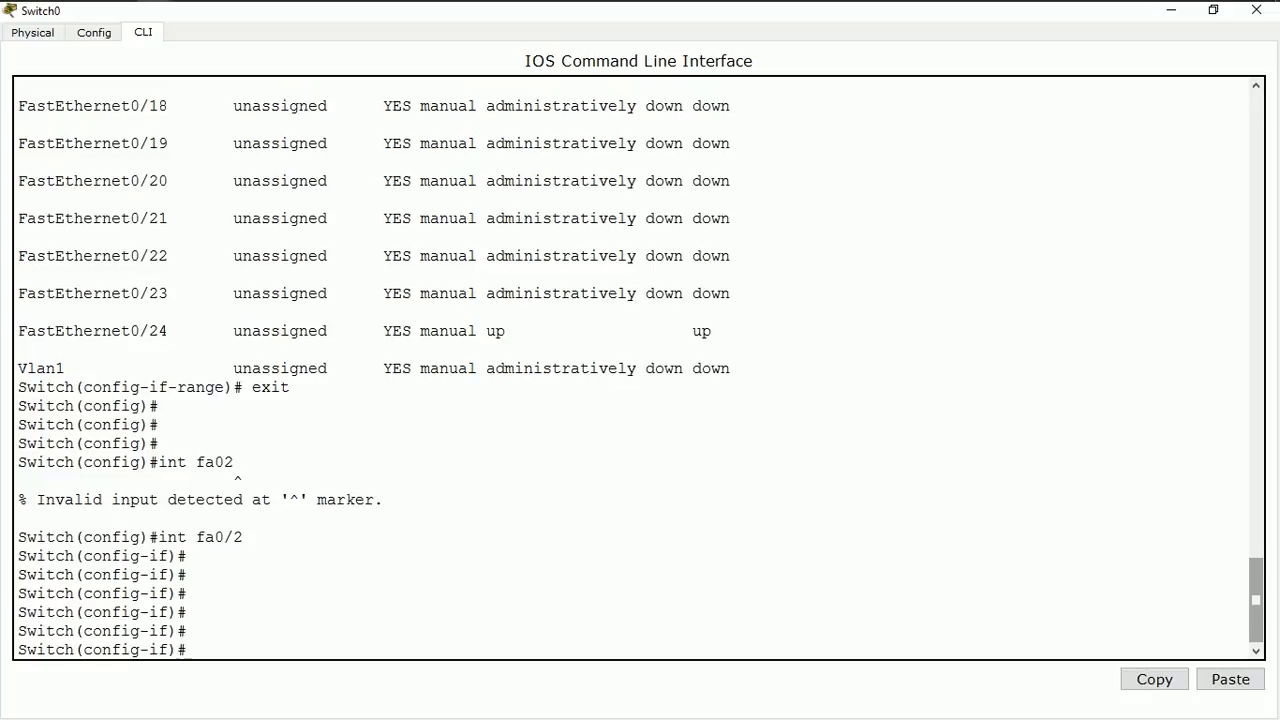
Set port fa0/2 to access mode with switchport mode access and enable port security with switch port-security.
{"action": "type", "text": "switchport mode access"}
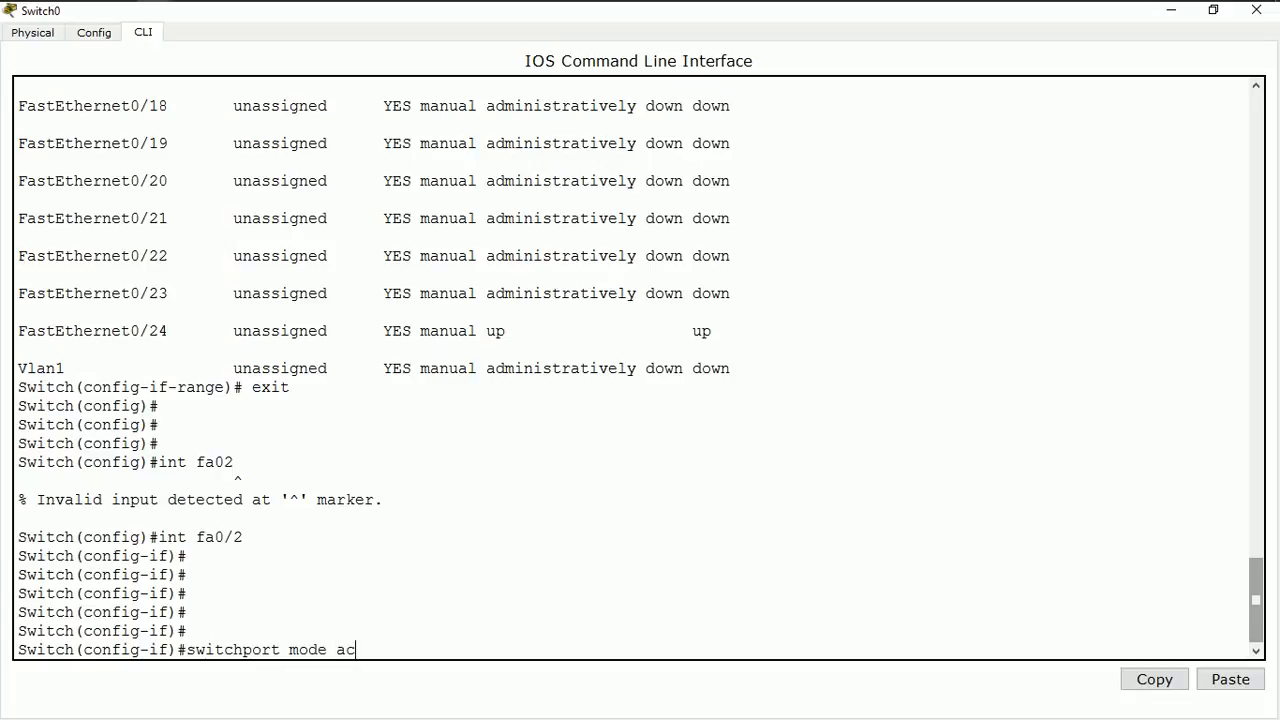
{"action": "key", "text": "Return"}
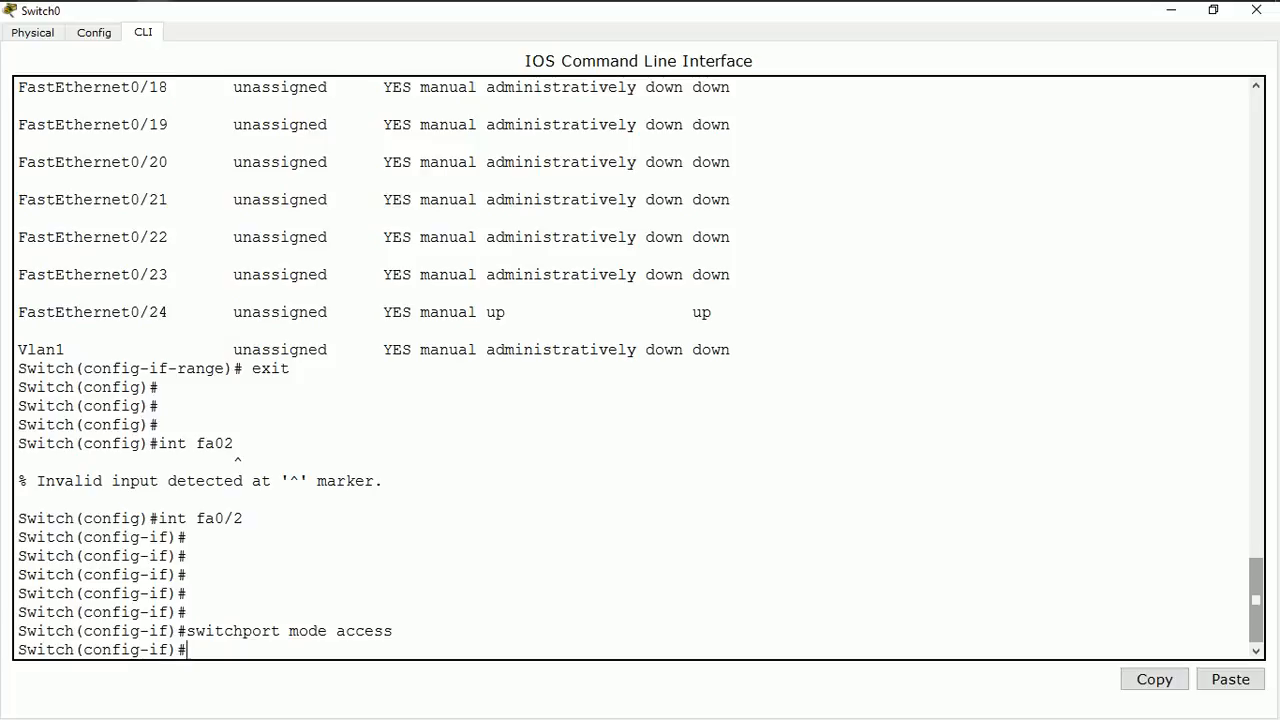
{"action": "type", "text": "swith"}
{"action": "key", "text": "BackSpace"}
{"action": "type", "text": "c"}
{"action": "type", "text": "h p"}
{"action": "type", "text": "por"}
{"action": "key", "text": "BackSpace"}
{"action": "key", "text": "BackSpace"}
{"action": "key", "text": "BackSpace"}
{"action": "type", "text": "ort"}
{"action": "key", "text": "Tab"}
{"action": "key", "text": "Return"}
{"action": "key", "text": "Return"}
{"action": "key", "text": "Return"}
{"action": "key", "text": "Return"}
{"action": "key", "text": "Return"}
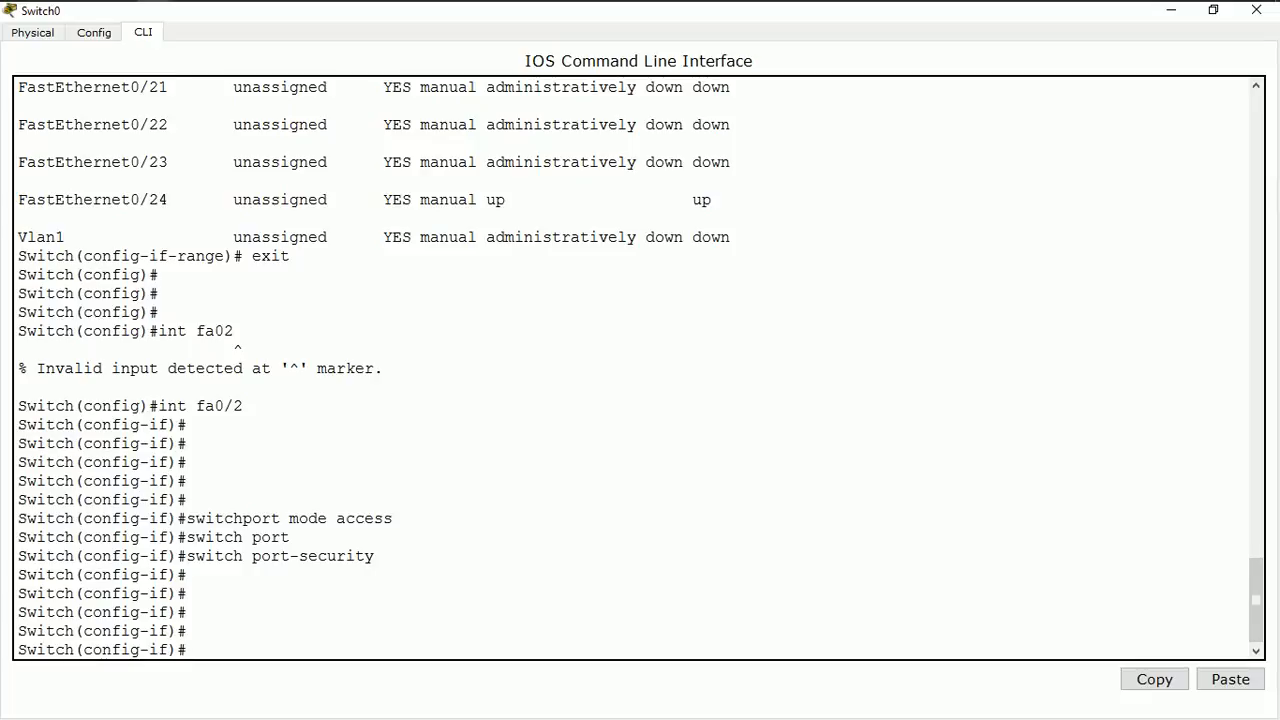
Write the command switchport port-security mac-address for port fa0/2 without running it, leaving the address blank.
{"action": "left_click_drag", "start_coordinate": [384, 556], "coordinate": [187, 556]}
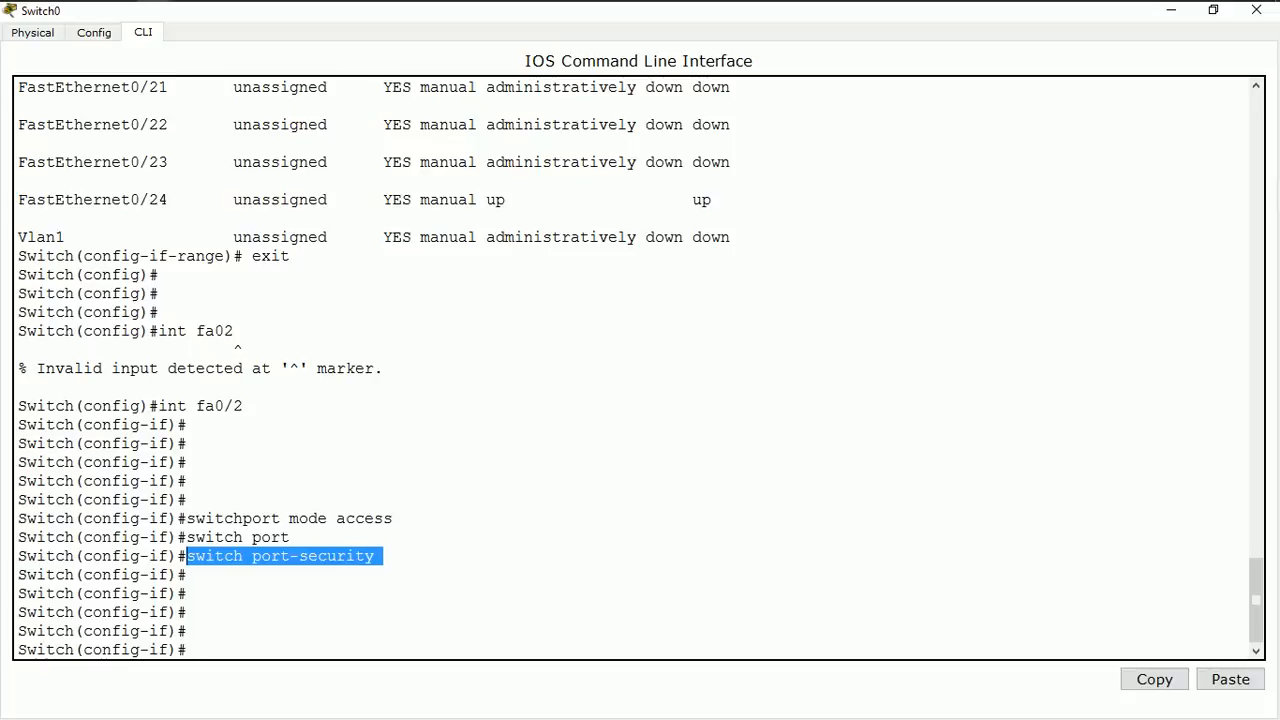
{"action": "left_click", "coordinate": [187, 555]}
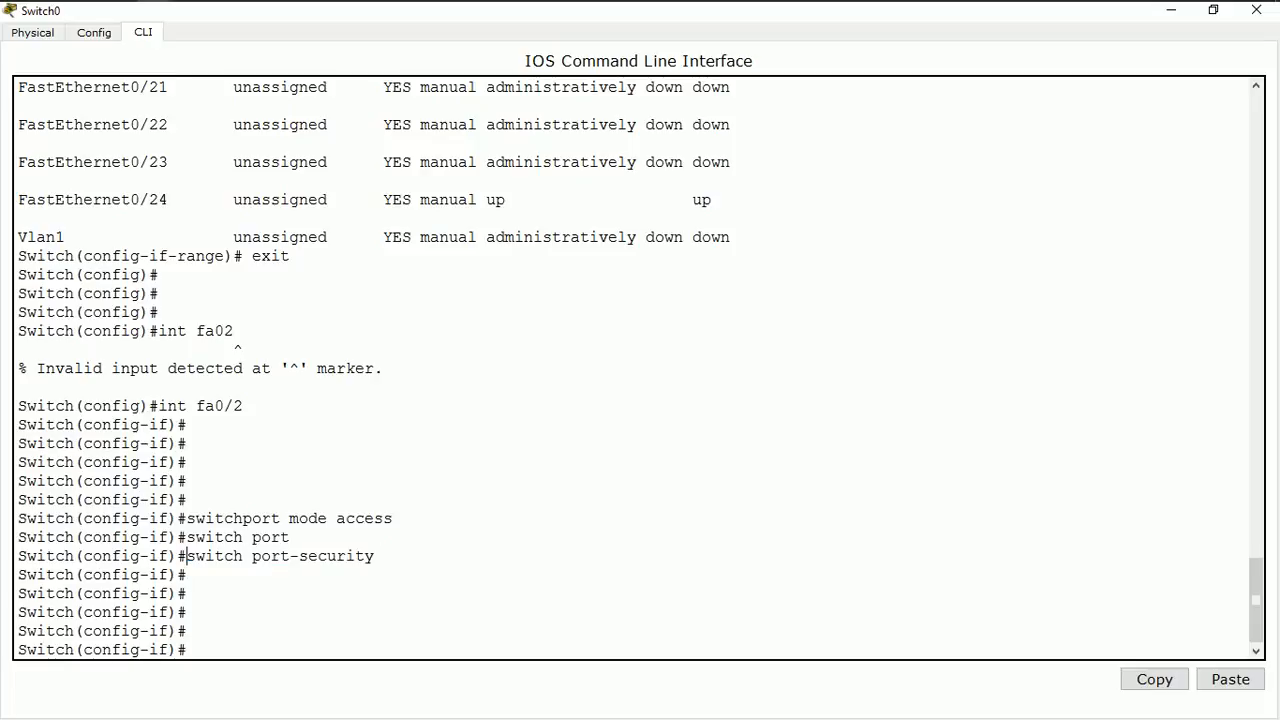
{"action": "type", "text": "switchport port"}
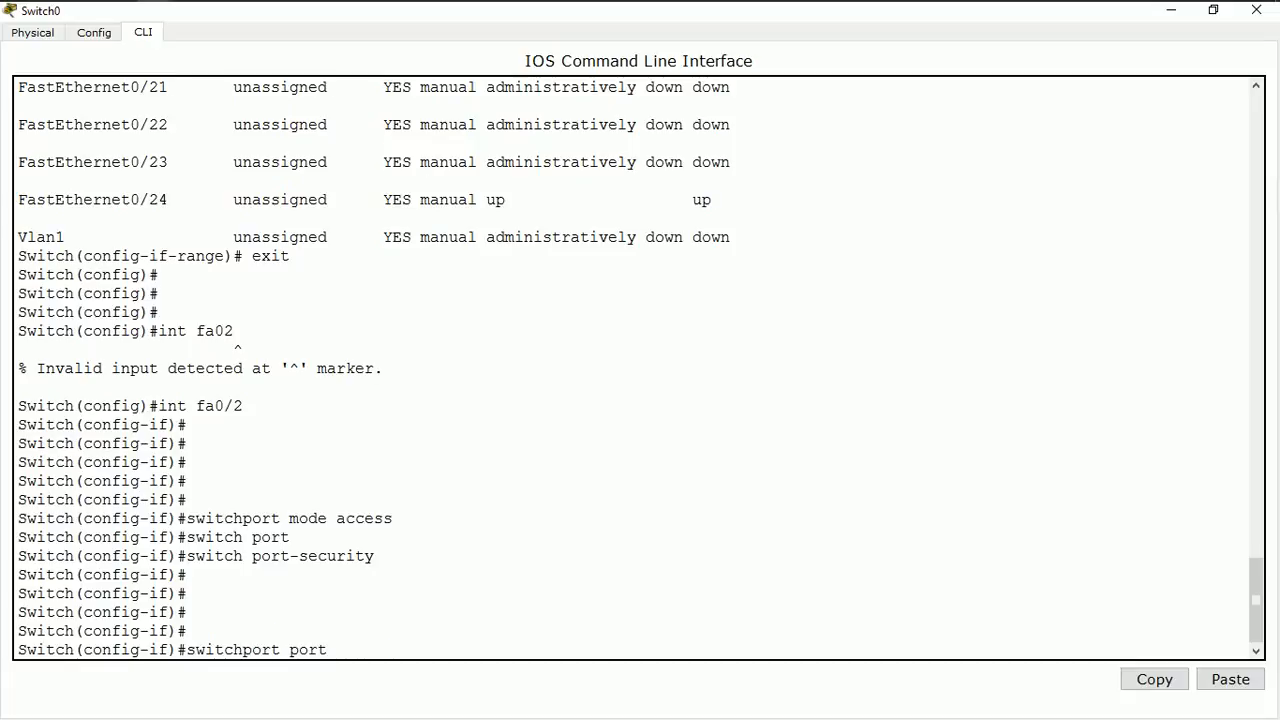
{"action": "key", "text": "Tab"}
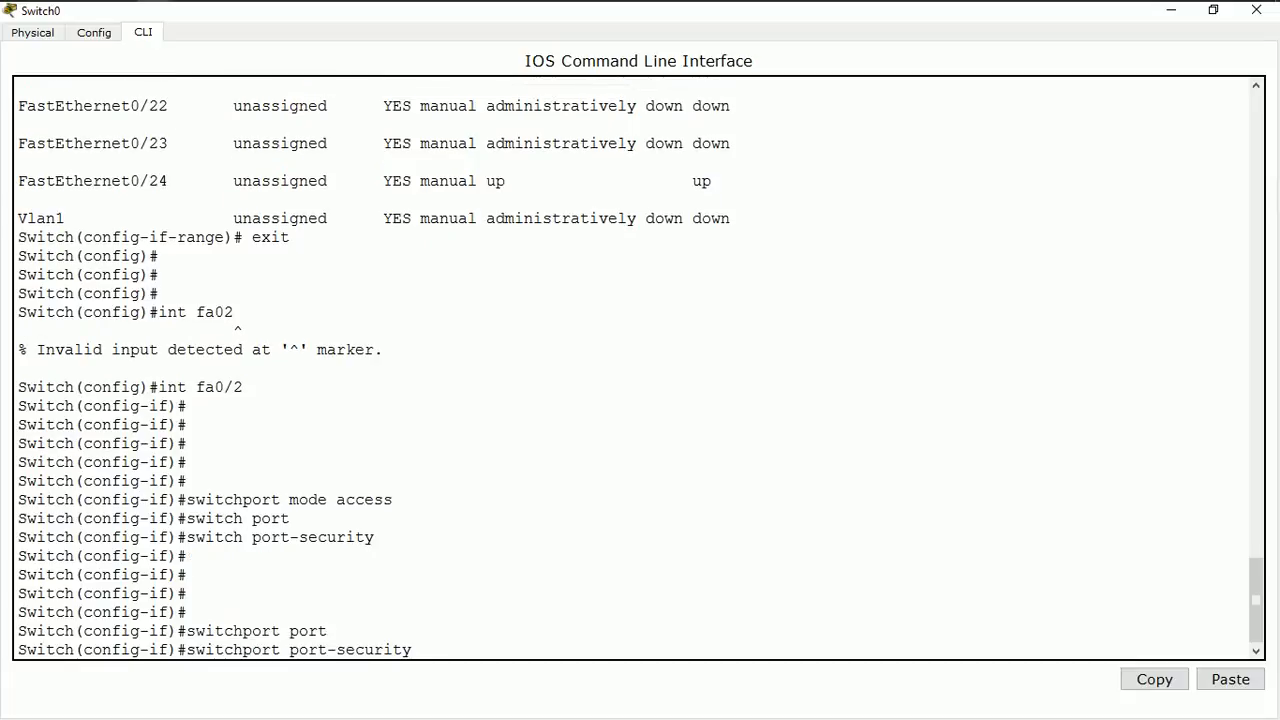
{"action": "type", "text": "mac"}
{"action": "key", "text": "Tab"}
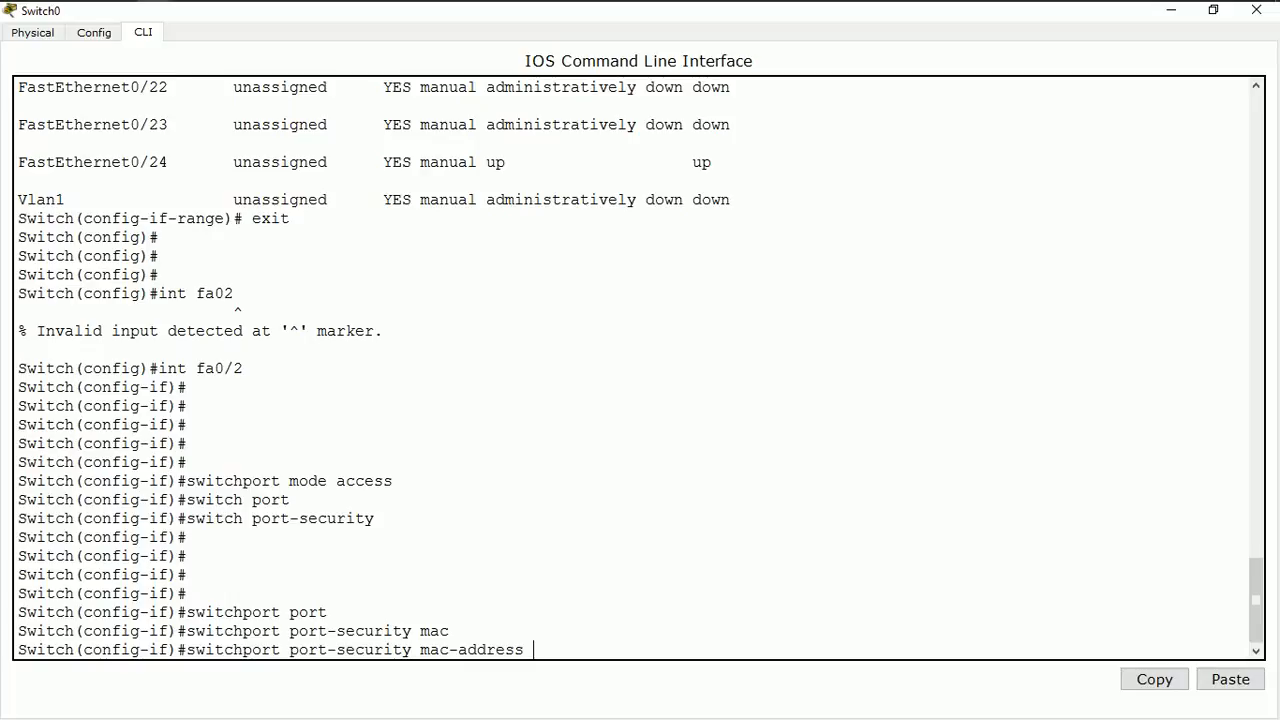
Copy the MAC address of PC0's FastEthernet0 interface from its configuration and close the PC0 window.
{"action": "left_click", "coordinate": [1171, 10]}
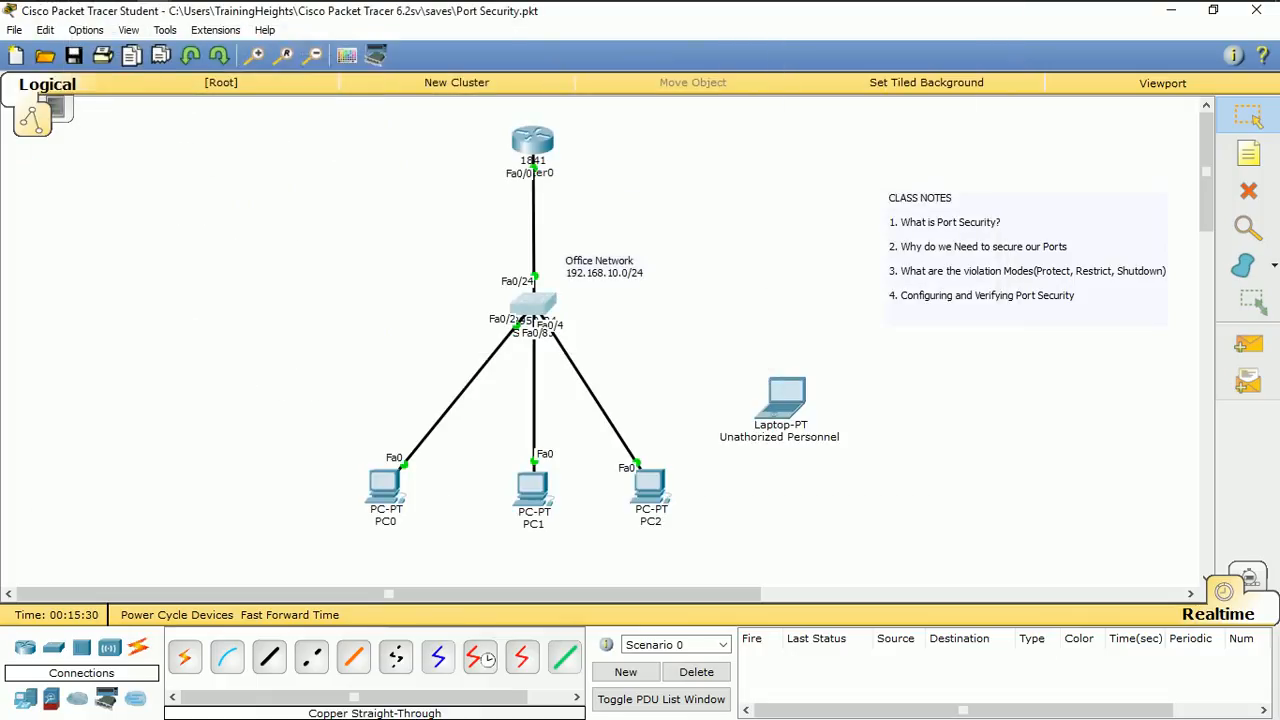
{"action": "left_click", "coordinate": [385, 485]}
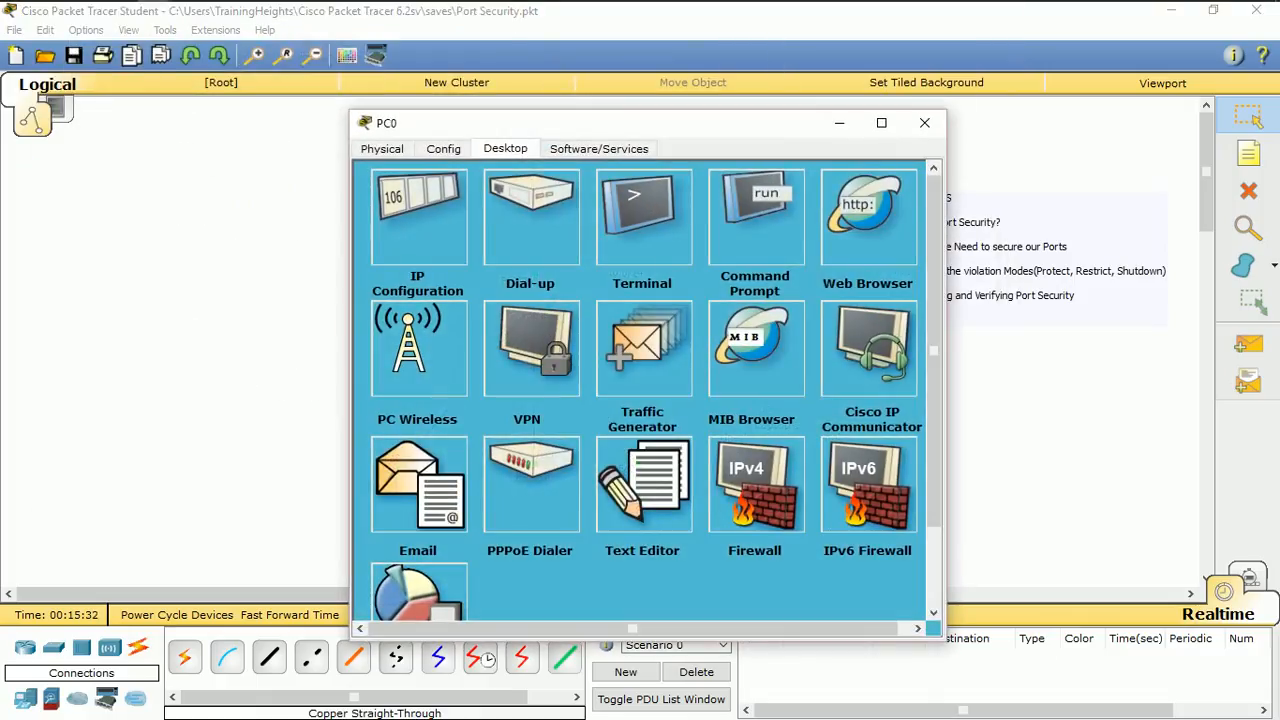
{"action": "left_click", "coordinate": [382, 149]}
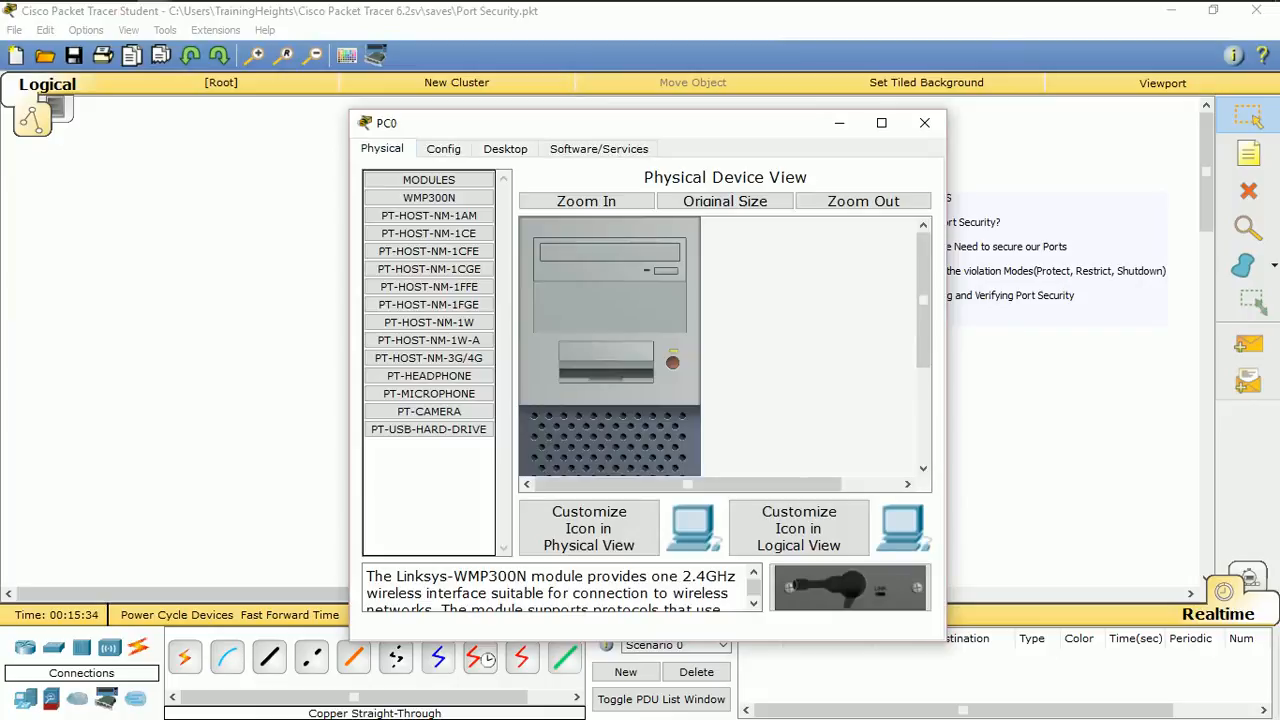
{"action": "left_click", "coordinate": [443, 149]}
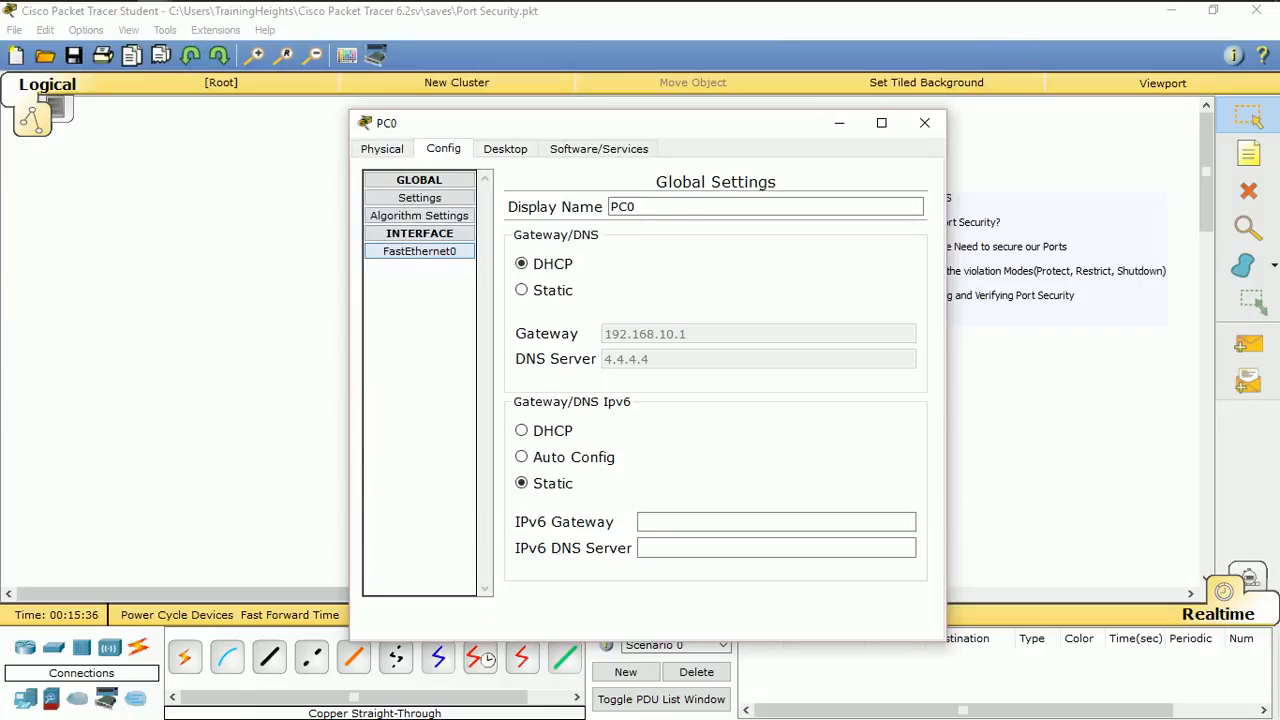
{"action": "left_click", "coordinate": [419, 251]}
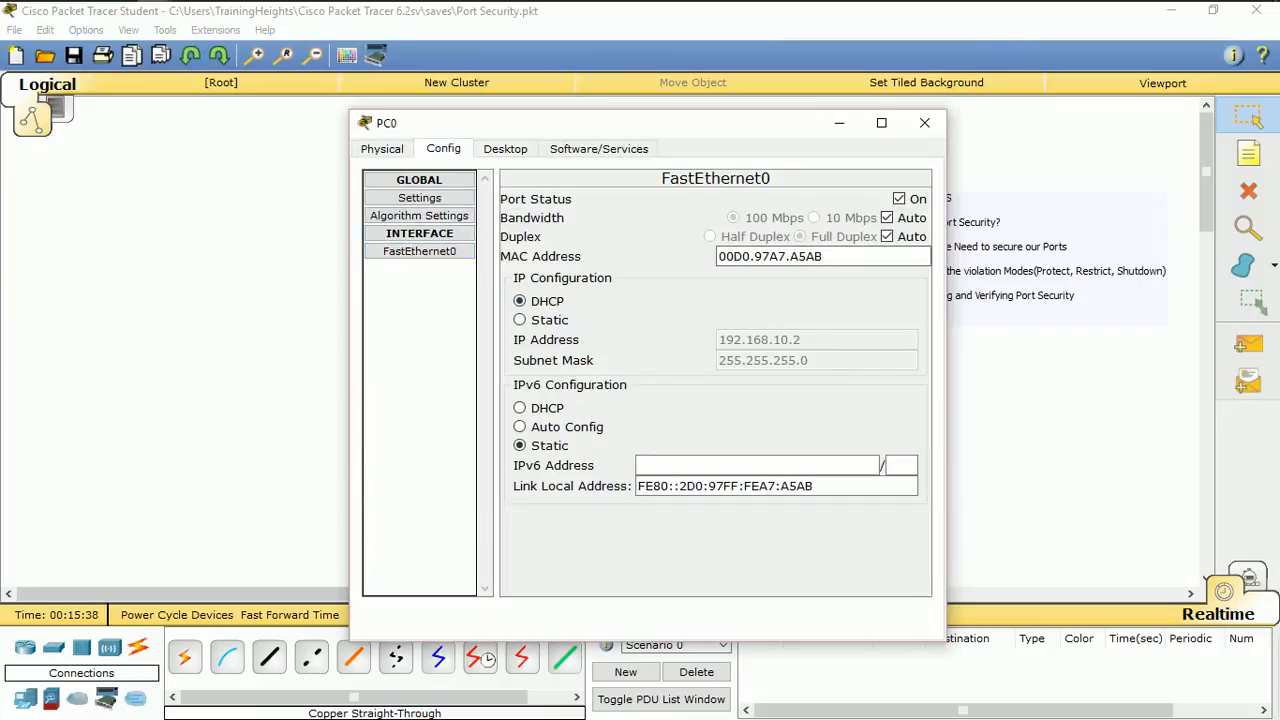
{"action": "left_click_drag", "start_coordinate": [824, 257], "coordinate": [718, 257]}
{"action": "key", "text": "ctrl+c"}
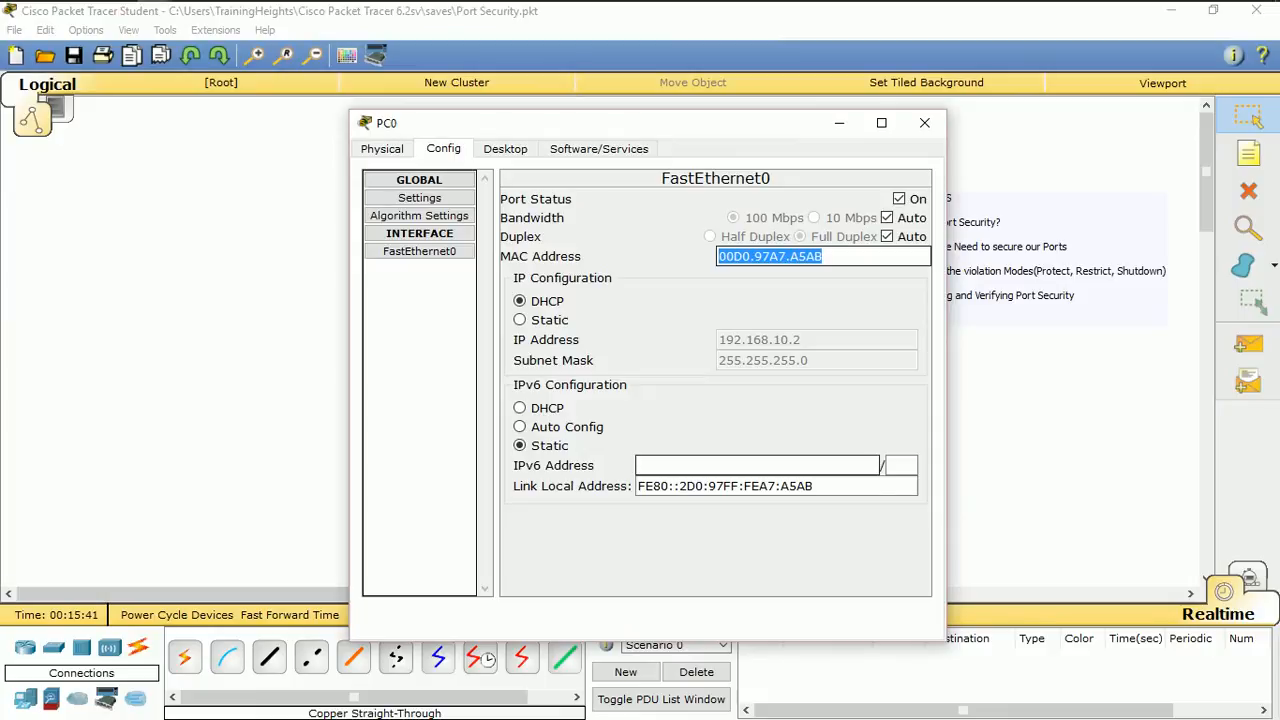
{"action": "left_click", "coordinate": [924, 122]}
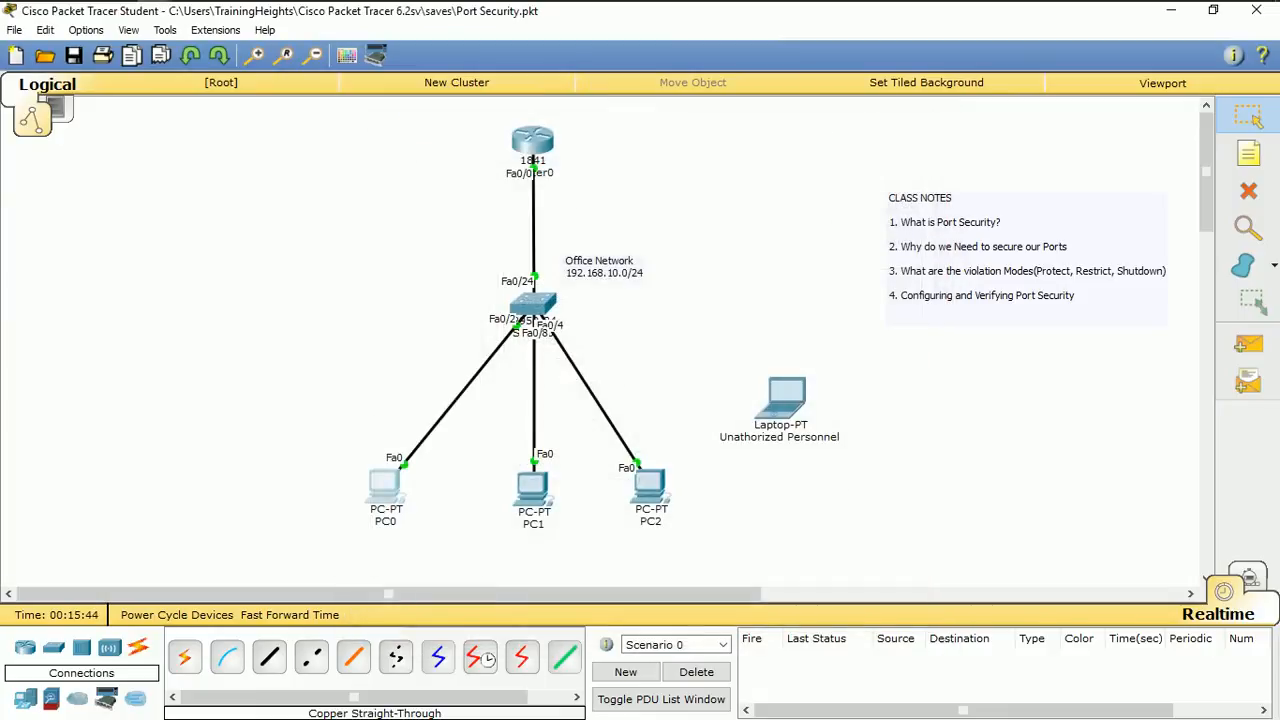
Complete the port-security mac-address command on the switch with PC0's copied address 00D0.97A7.A5AB and run it.
{"action": "left_click", "coordinate": [533, 305]}
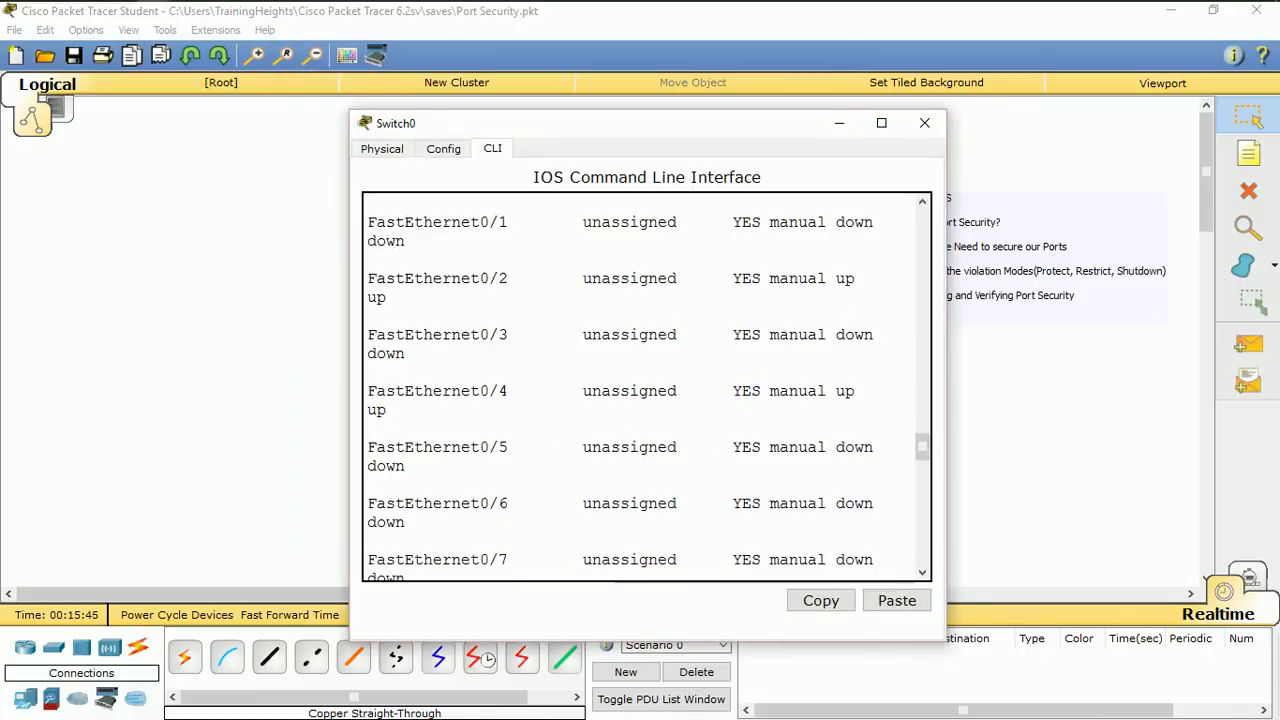
{"action": "left_click", "coordinate": [881, 122]}
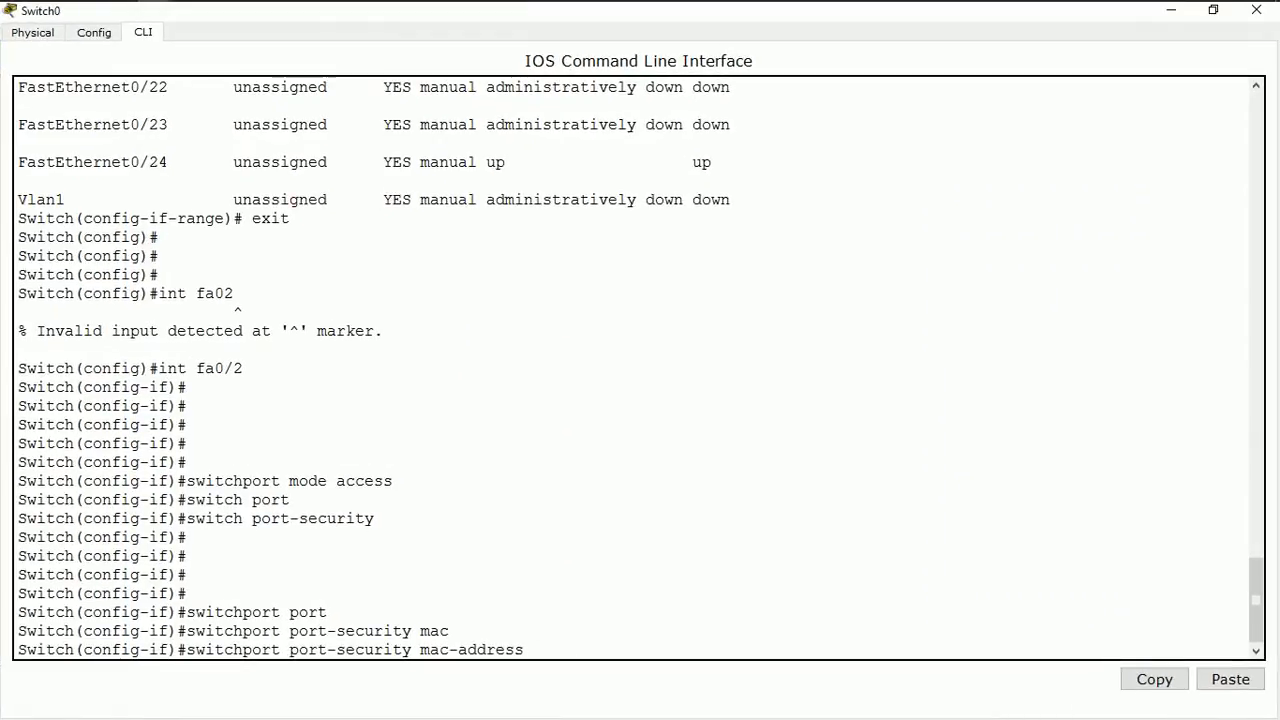
{"action": "left_click", "coordinate": [1230, 679]}
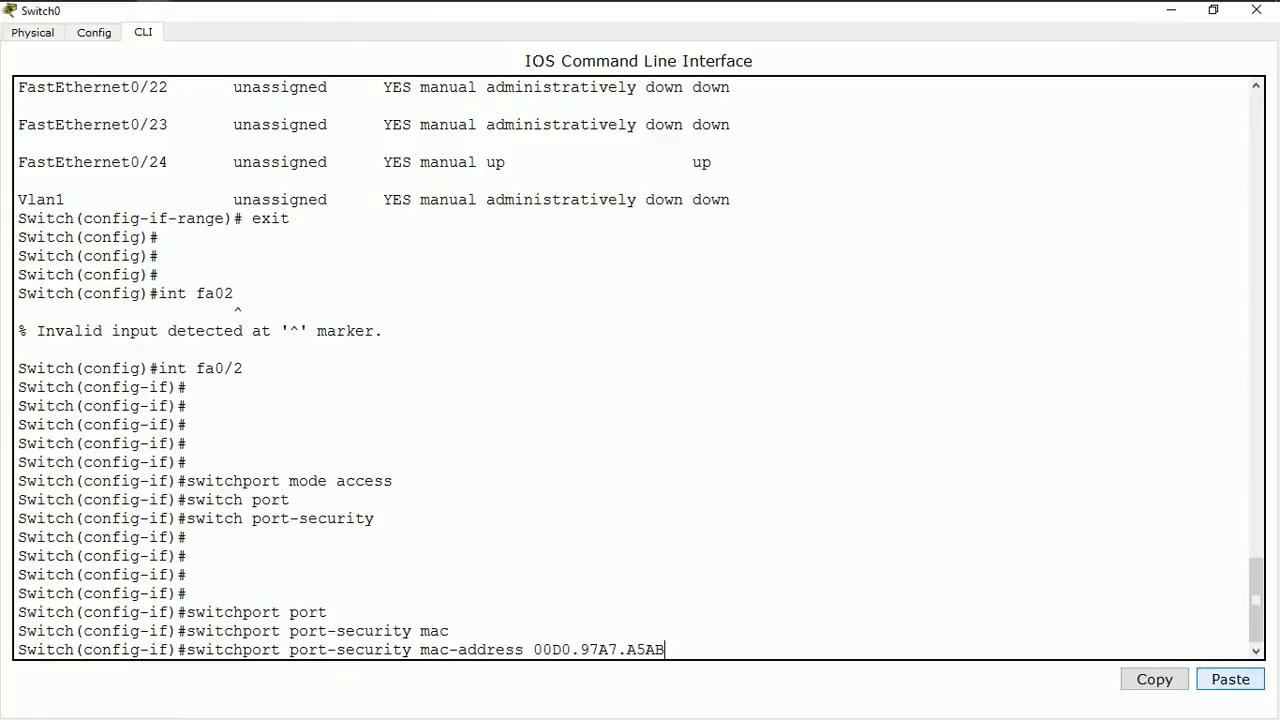
{"action": "key", "text": "Return"}
{"action": "key", "text": "Return"}
{"action": "key", "text": "Return"}
{"action": "key", "text": "Return"}
{"action": "key", "text": "Return"}
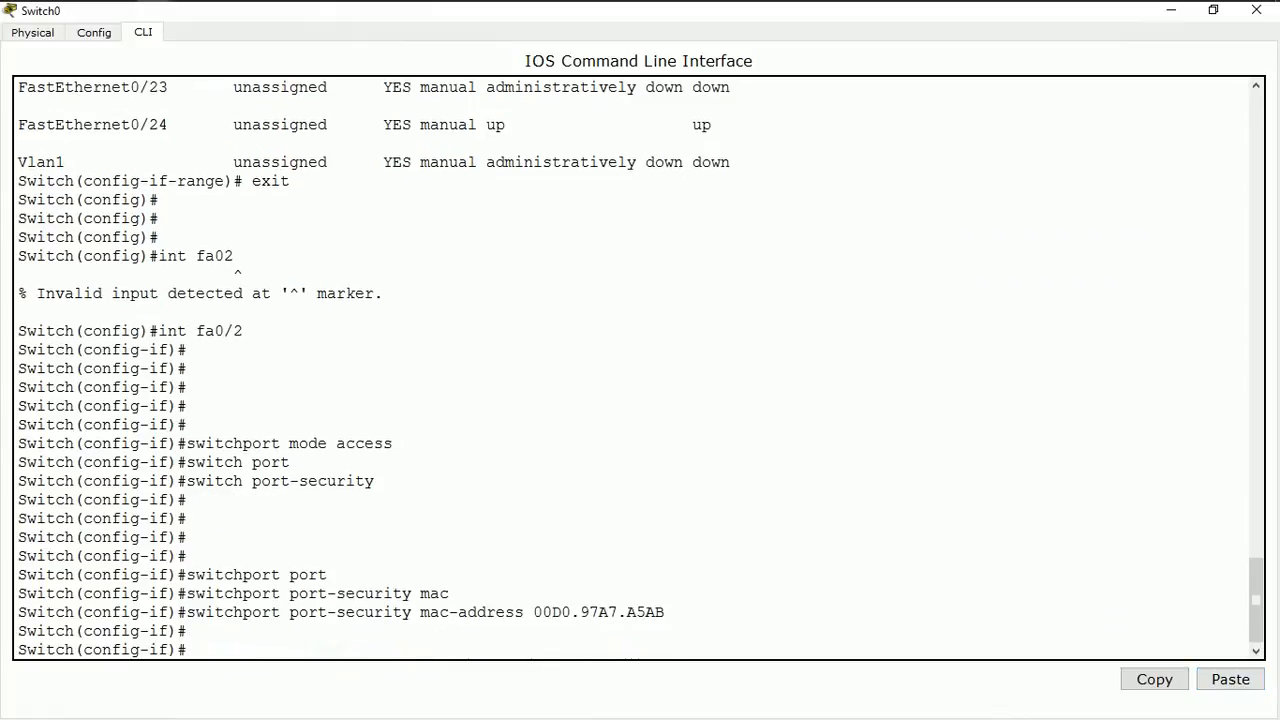
List the available options of the switchport port-security command.
{"action": "type", "text": "swith"}
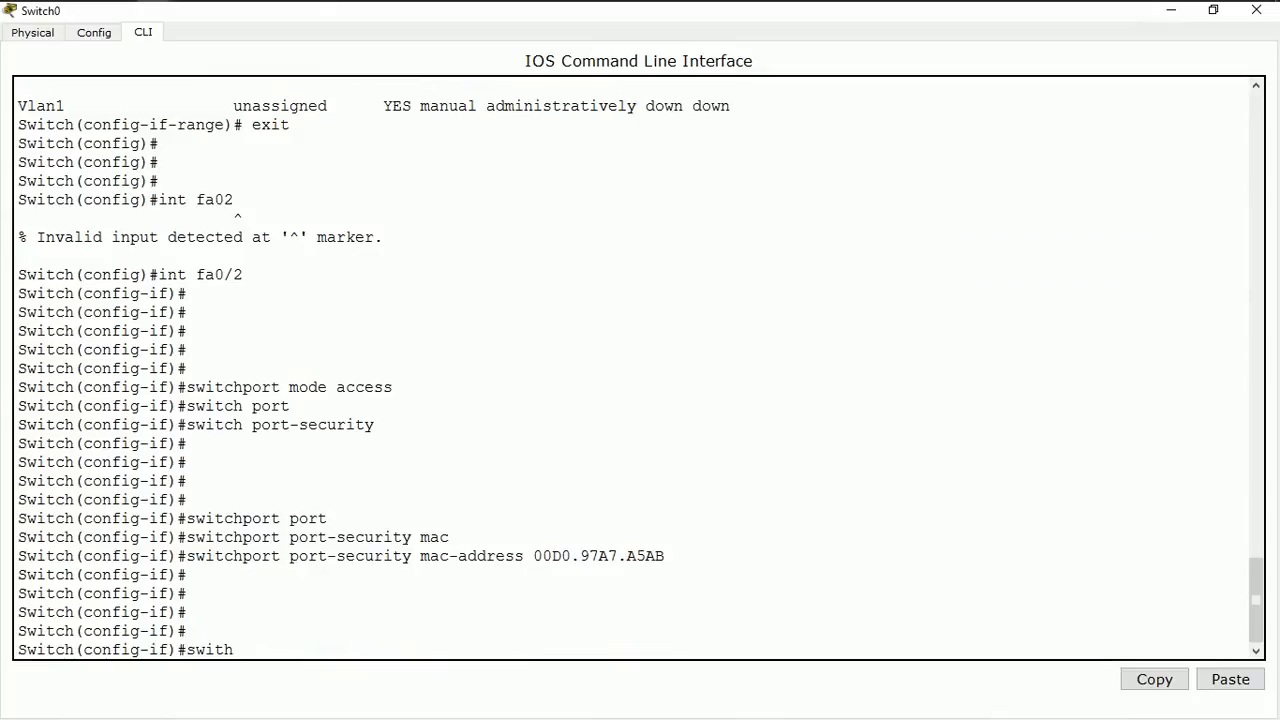
{"action": "key", "text": "BackSpace"}
{"action": "type", "text": "ch"}
{"action": "key", "text": "Tab"}
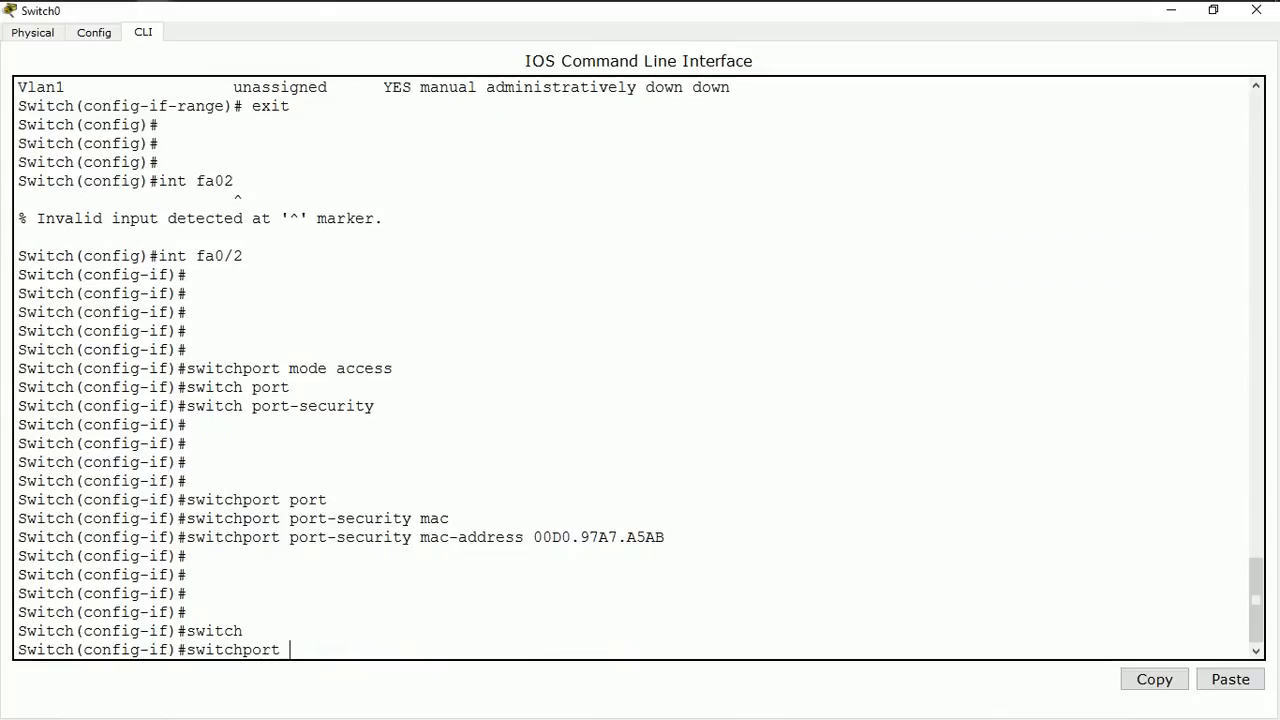
{"action": "type", "text": "port"}
{"action": "key", "text": "Tab"}
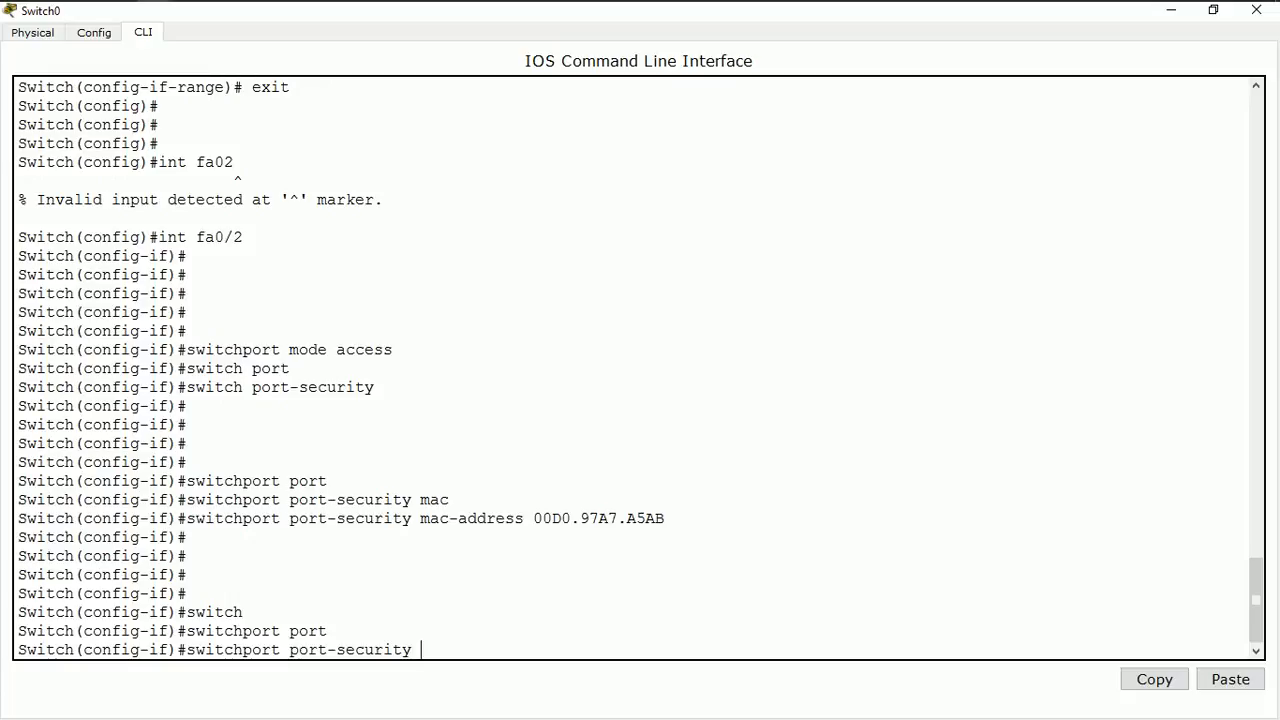
{"action": "type", "text": "ma"}
{"action": "key", "text": "BackSpace"}
{"action": "key", "text": "Tab"}
{"action": "type", "text": "ax"}
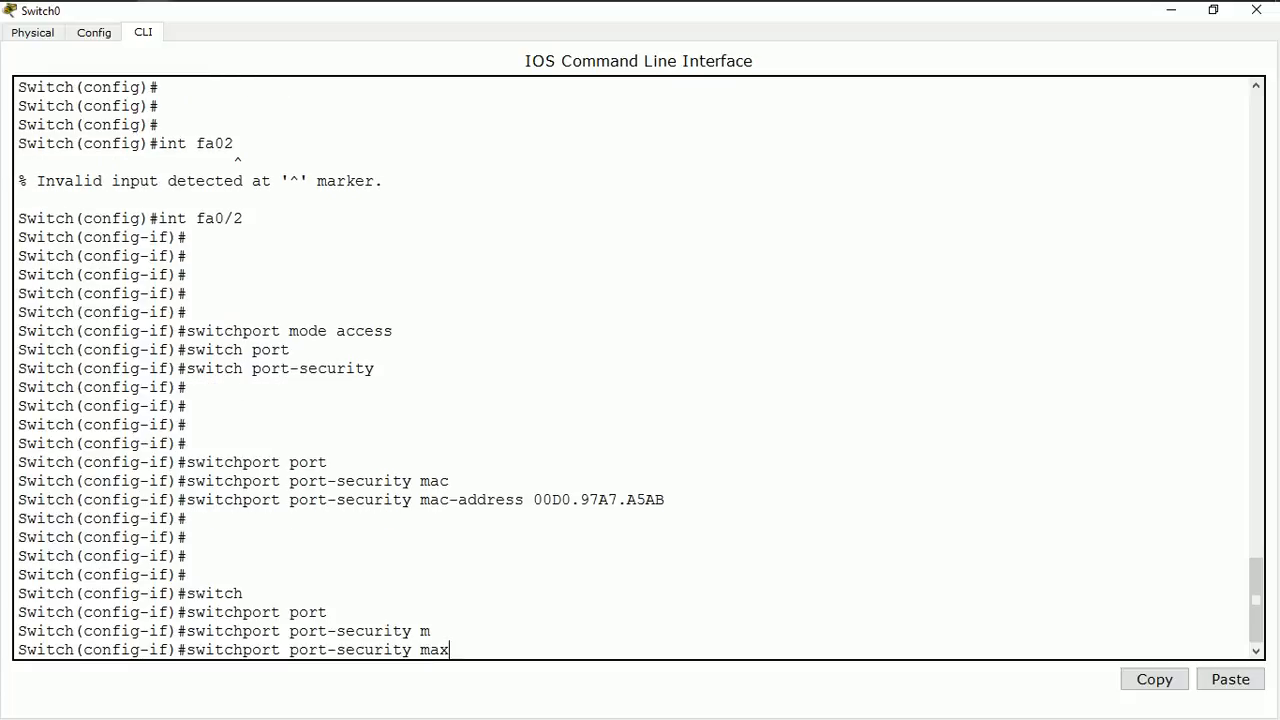
{"action": "key", "text": "BackSpace"}
{"action": "key", "text": "Tab"}
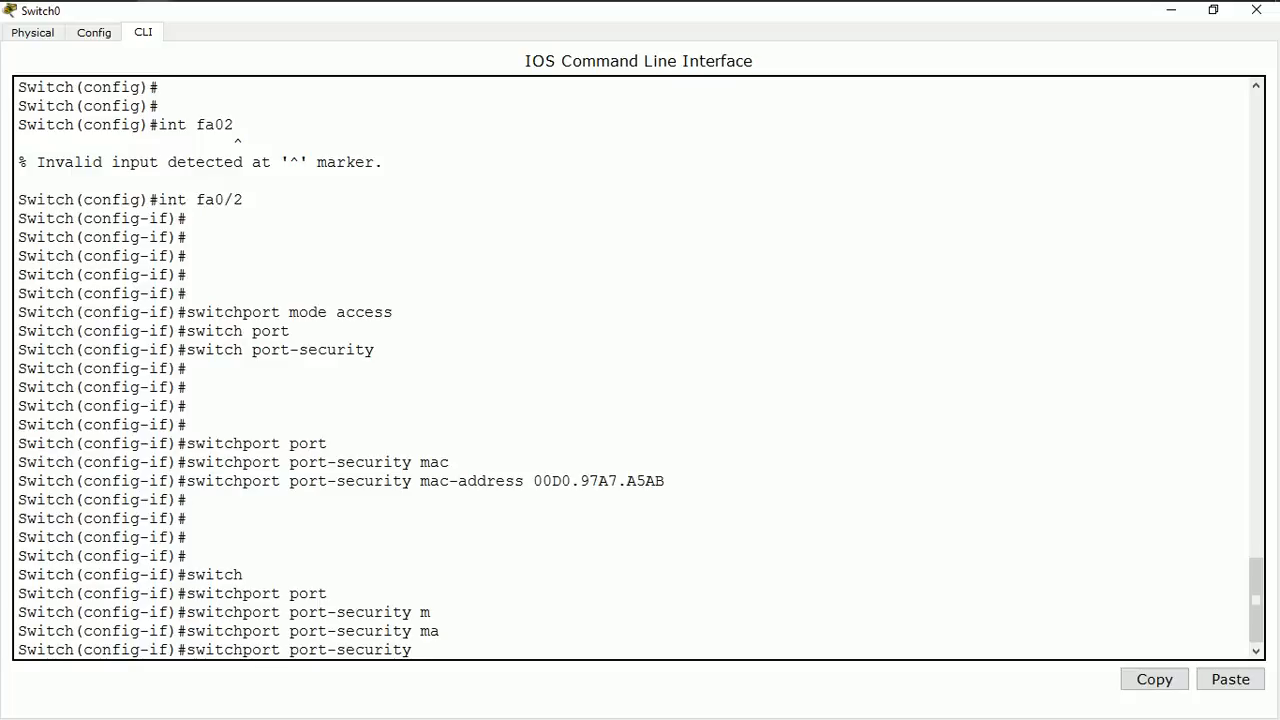
{"action": "type", "text": "?"}
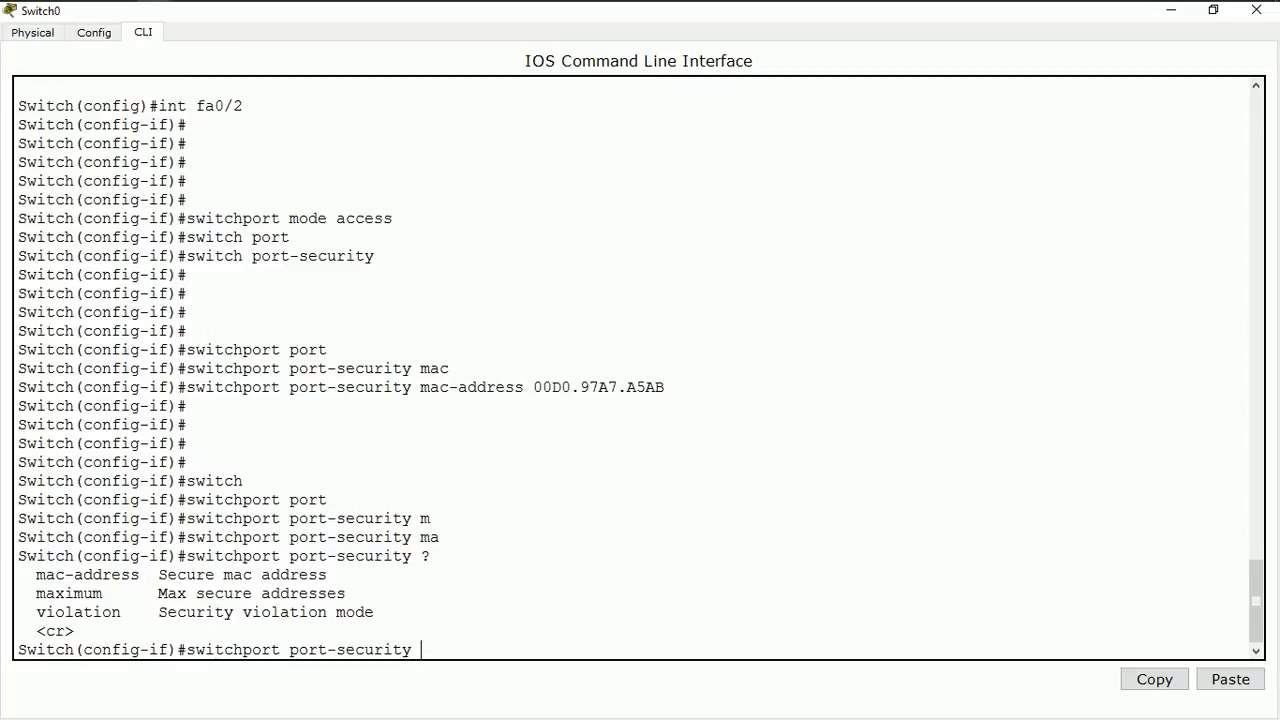
Limit fa0/2 to one secure address with switchport port-security maximum 1.
{"action": "type", "text": "max"}
{"action": "key", "text": "Tab"}
{"action": "key", "text": "Tab"}
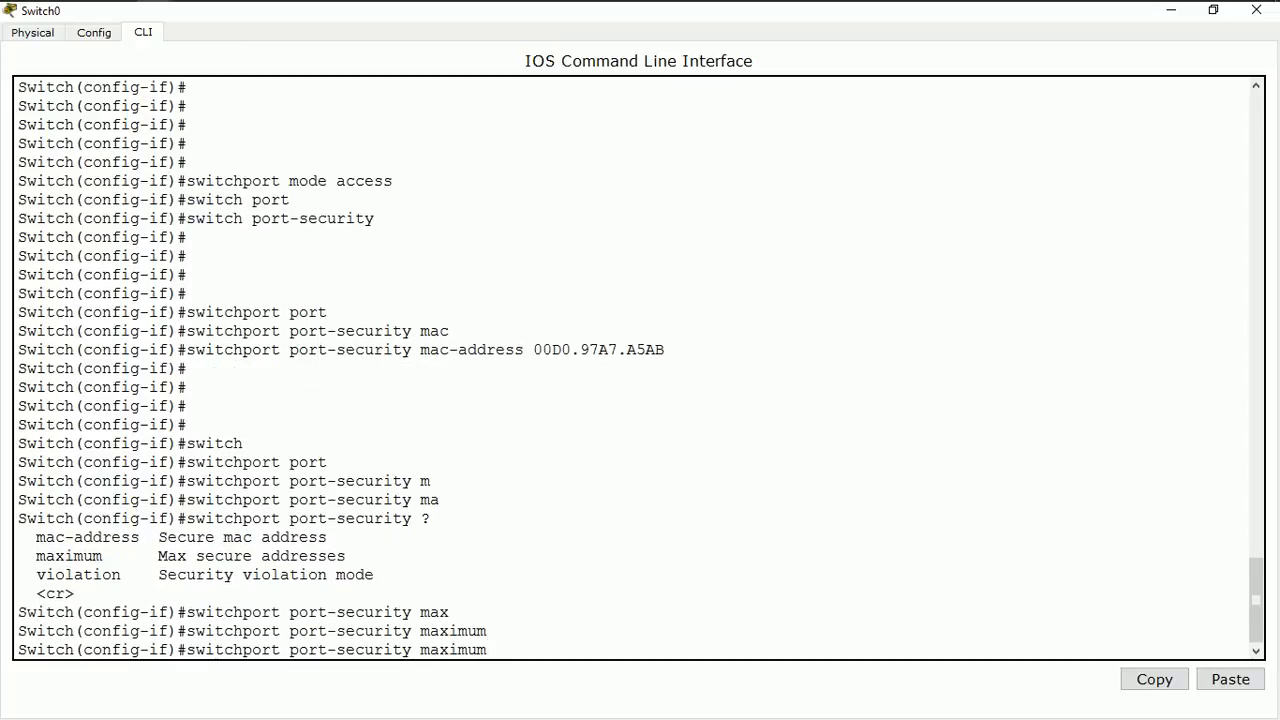
{"action": "type", "text": "1"}
{"action": "key", "text": "Return"}
{"action": "key", "text": "Return"}
{"action": "key", "text": "Return"}
{"action": "key", "text": "Return"}
{"action": "key", "text": "Return"}
Set the port security violation mode of fa0/2 to protect with switchport port-security violation protect.
{"action": "type", "text": "sw"}
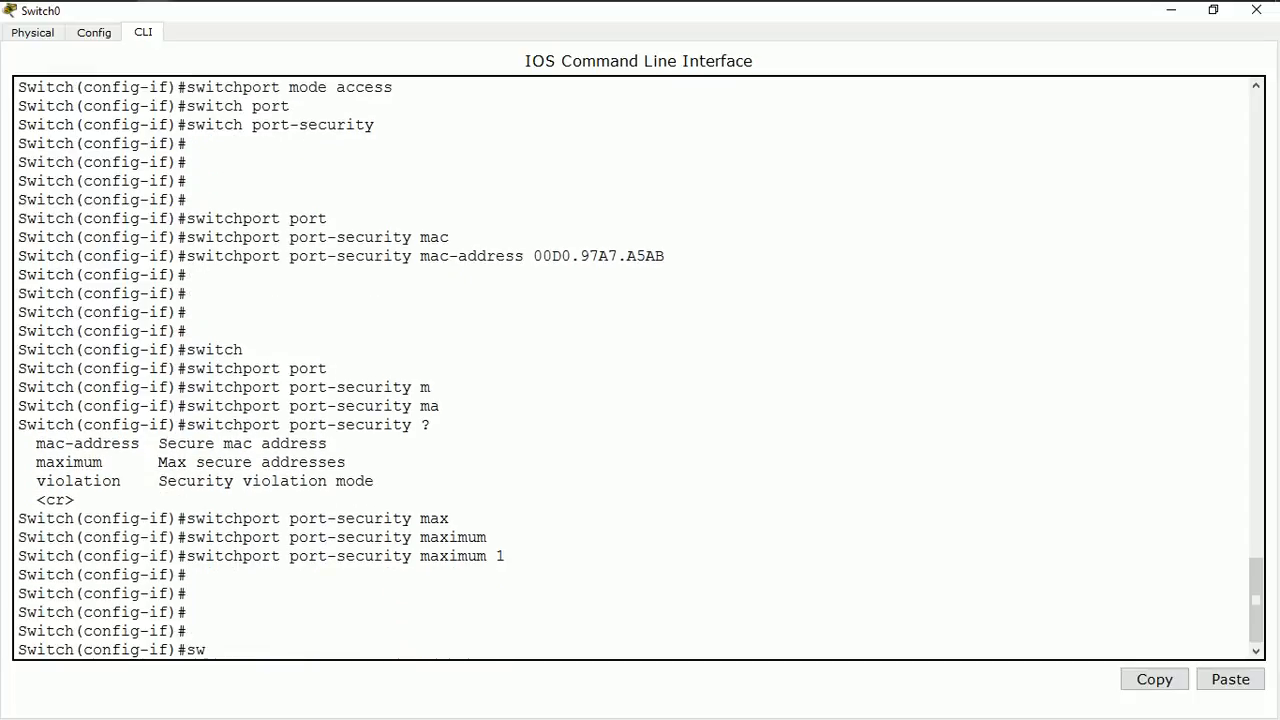
{"action": "type", "text": "itcp"}
{"action": "key", "text": "BackSpace"}
{"action": "type", "text": "h"}
{"action": "key", "text": "Tab"}
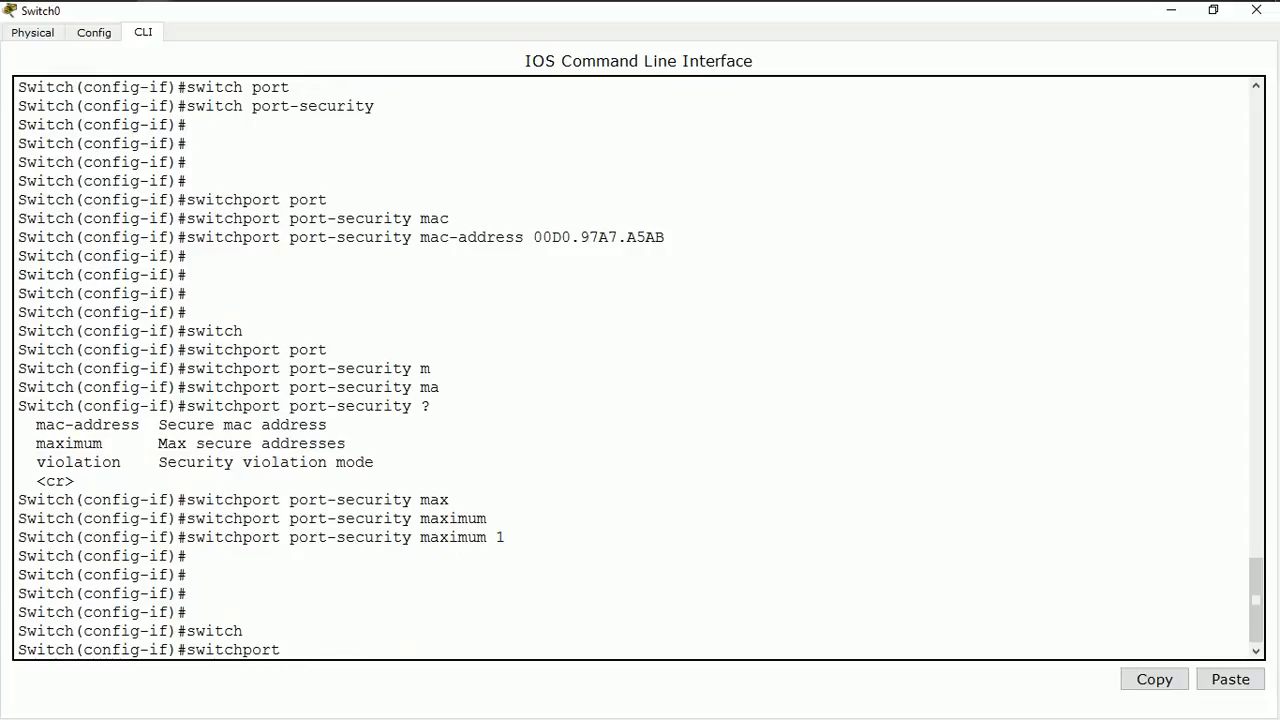
{"action": "type", "text": "port"}
{"action": "key", "text": "Tab"}
{"action": "type", "text": "vio"}
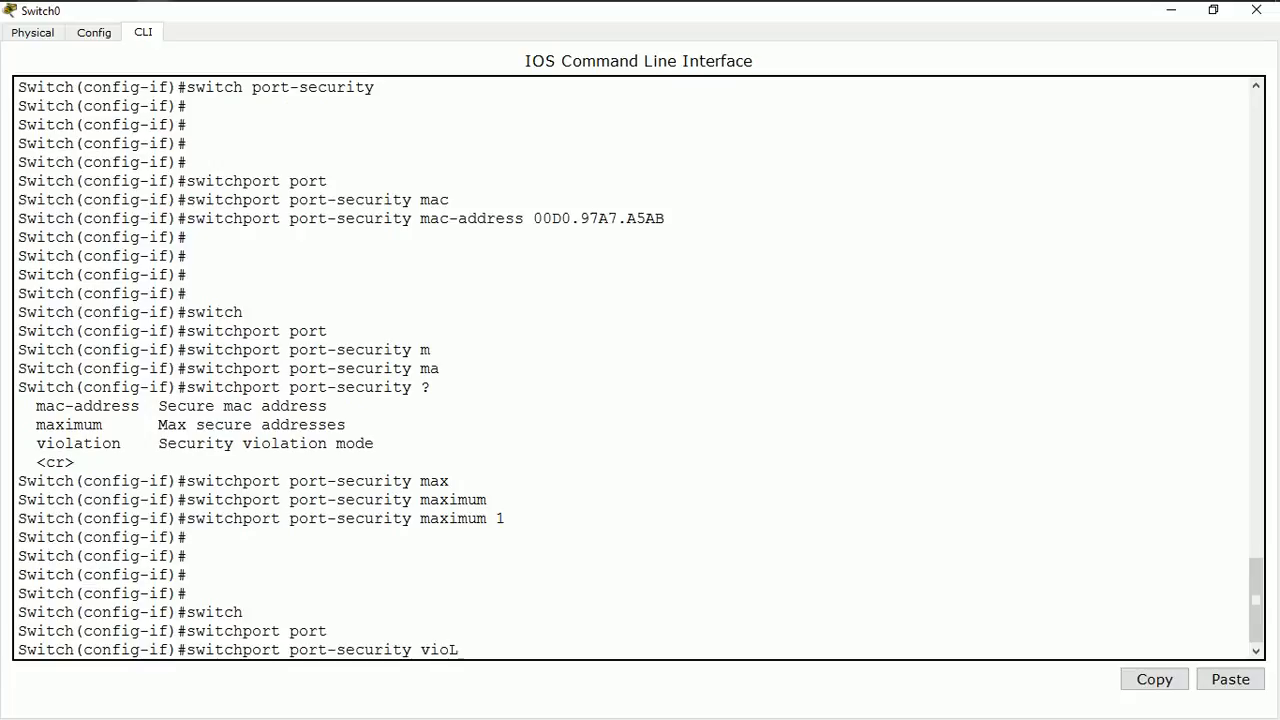
{"action": "type", "text": "La"}
{"action": "key", "text": "Tab"}
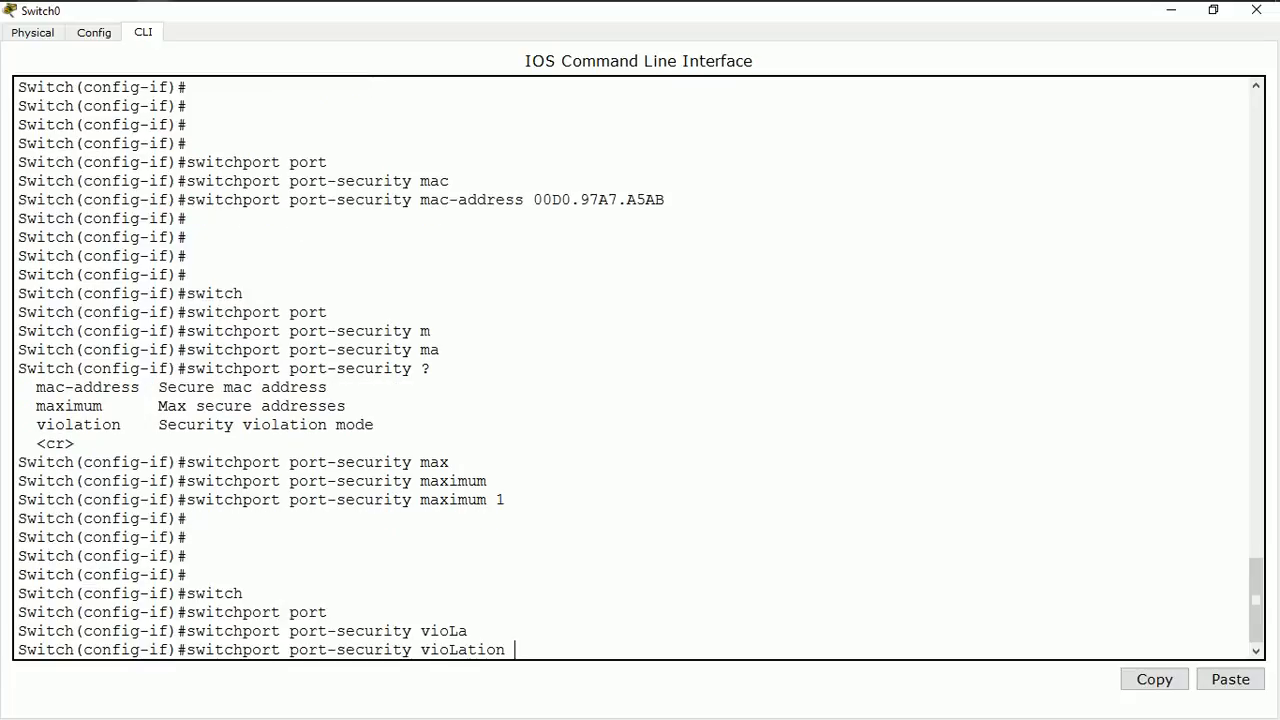
{"action": "type", "text": "protect"}
{"action": "key", "text": "Return"}
{"action": "key", "text": "Return"}
{"action": "key", "text": "Return"}
{"action": "key", "text": "Return"}
{"action": "key", "text": "Return"}
{"action": "key", "text": "Return"}
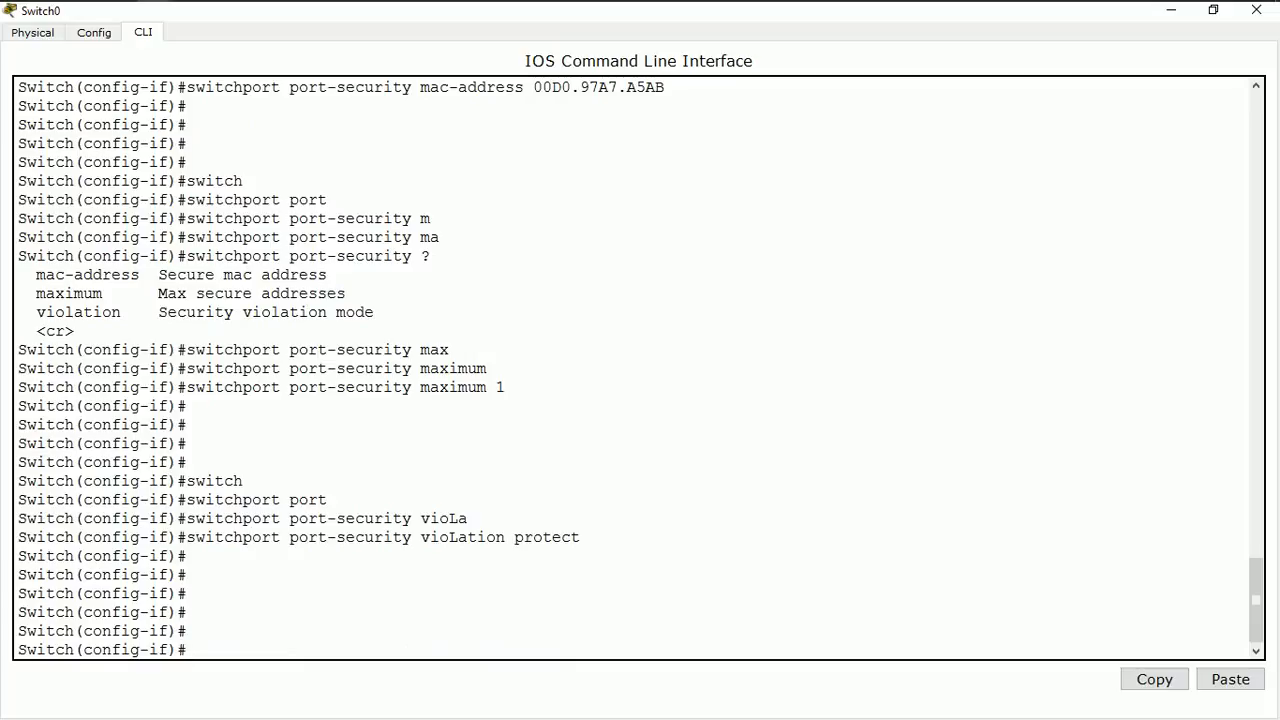
Switch to interface configuration mode for port fa0/4 with int fa0/4.
{"action": "type", "text": "int faa0/4"}
{"action": "key", "text": "Return"}
{"action": "key", "text": "Return"}
{"action": "key", "text": "Return"}
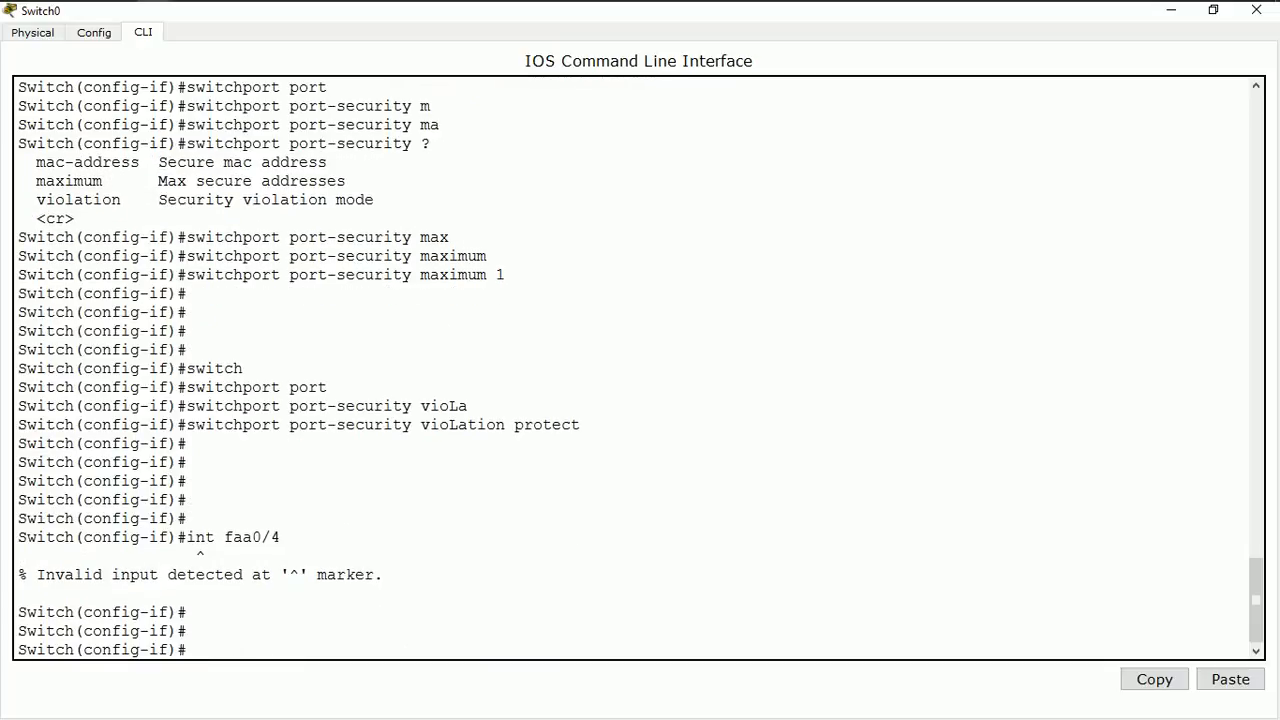
{"action": "key", "text": "Up"}
{"action": "key", "text": "Left"}
{"action": "key", "text": "Left"}
{"action": "key", "text": "Left"}
{"action": "key", "text": "BackSpace"}
{"action": "key", "text": "Return"}
{"action": "key", "text": "Return"}
{"action": "key", "text": "Return"}
{"action": "key", "text": "Return"}
{"action": "key", "text": "Return"}
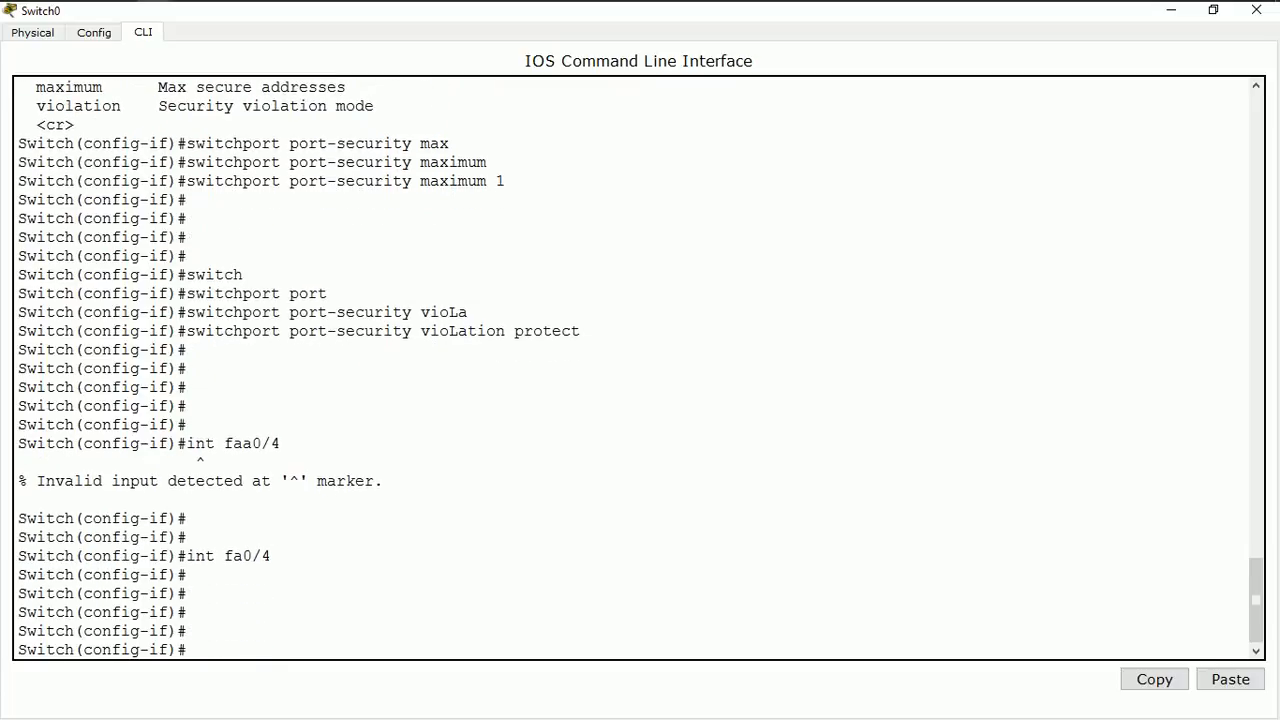
Try to enable port security on fa0/4 with switchport port-security.
{"action": "type", "text": "switpor"}
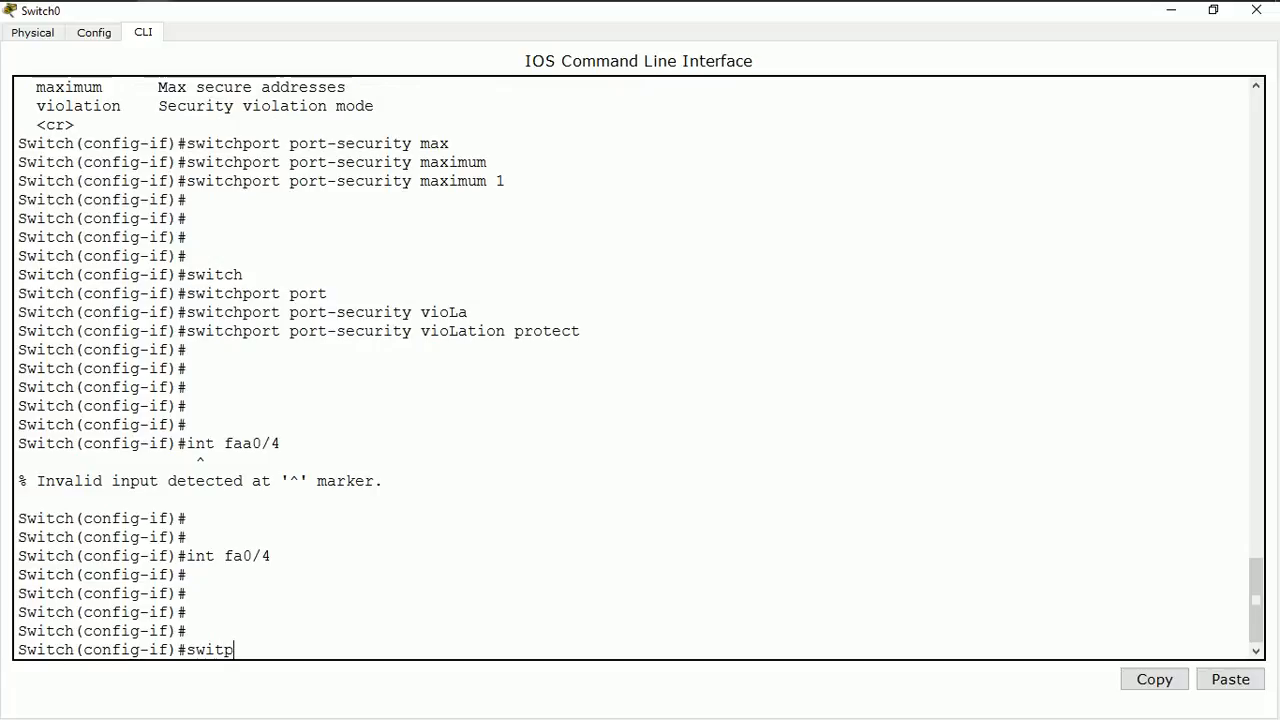
{"action": "key", "text": "BackSpace"}
{"action": "key", "text": "BackSpace"}
{"action": "key", "text": "BackSpace"}
{"action": "type", "text": "chp"}
{"action": "key", "text": "Tab"}
{"action": "type", "text": "port-"}
{"action": "type", "text": "s"}
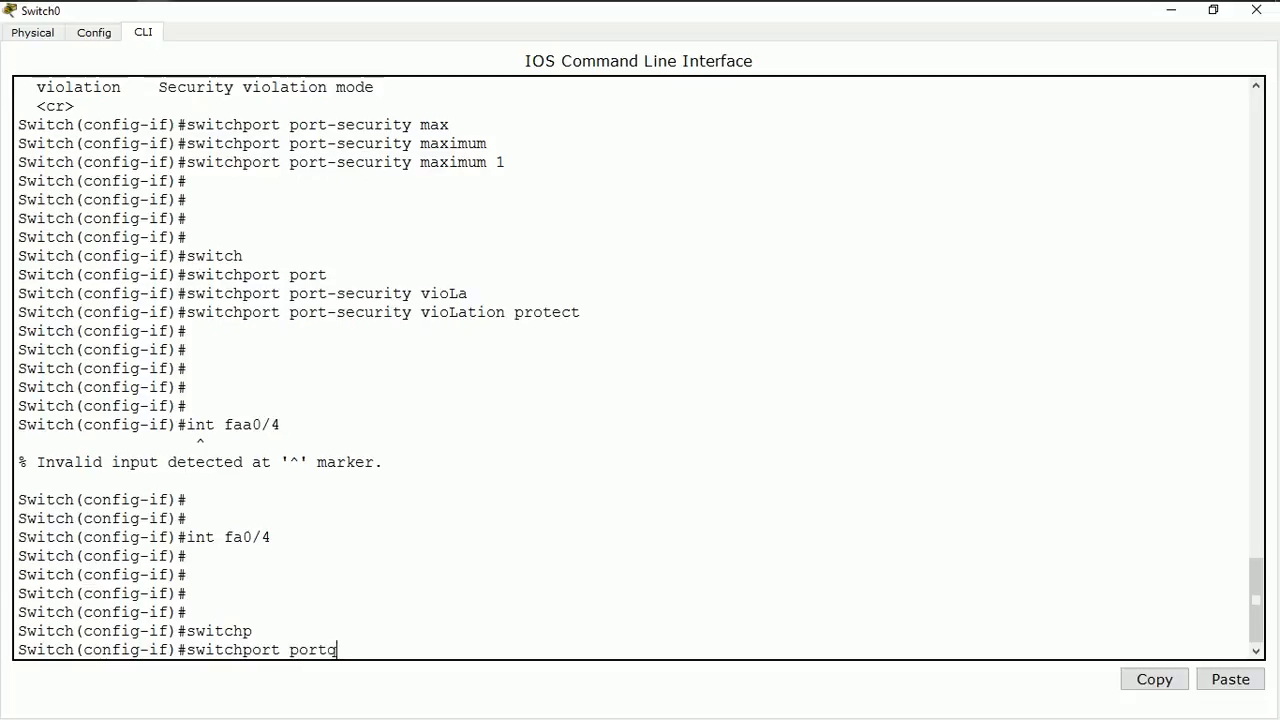
{"action": "key", "text": "BackSpace"}
{"action": "key", "text": "Tab"}
{"action": "key", "text": "Return"}
{"action": "key", "text": "Return"}
{"action": "key", "text": "Return"}
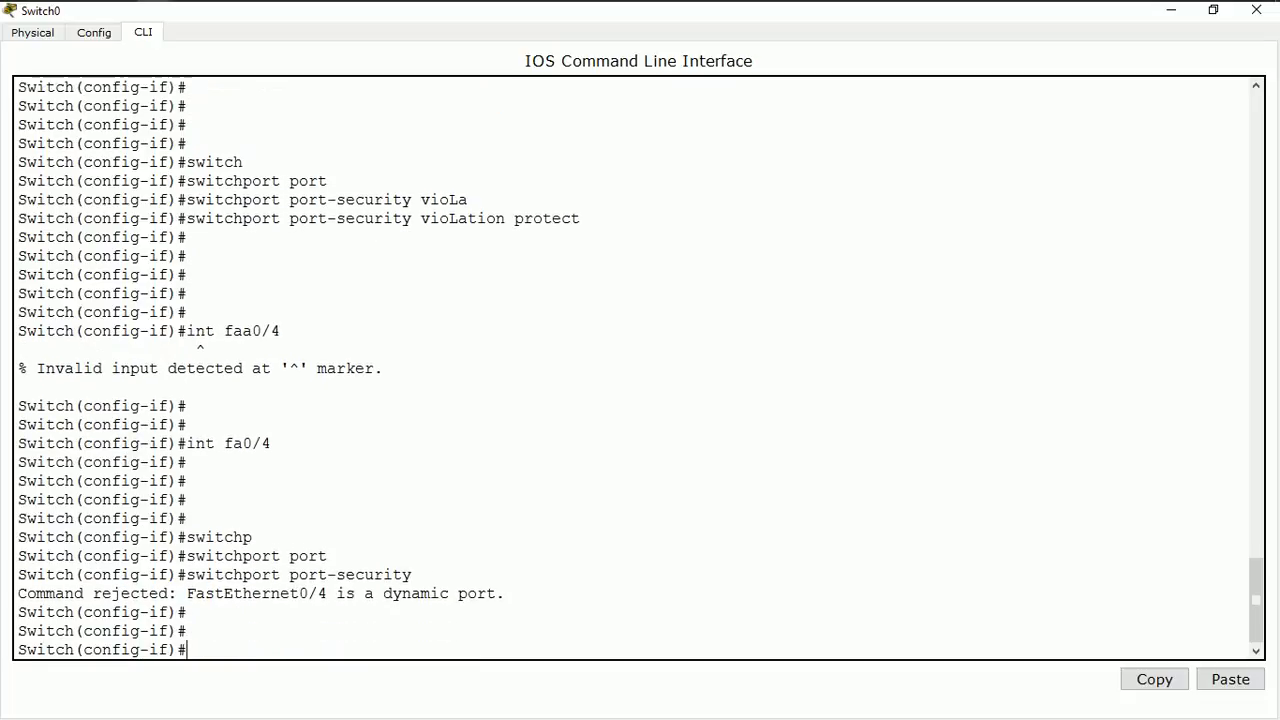
Set port fa0/4 to access mode with switchport mode access.
{"action": "type", "text": "swich"}
{"action": "key", "text": "BackSpace"}
{"action": "type", "text": "th"}
{"action": "key", "text": "BackSpace"}
{"action": "key", "text": "BackSpace"}
{"action": "key", "text": "BackSpace"}
{"action": "type", "text": "tc"}
{"action": "key", "text": "Tab"}
{"action": "type", "text": "p"}
{"action": "key", "text": "BackSpace"}
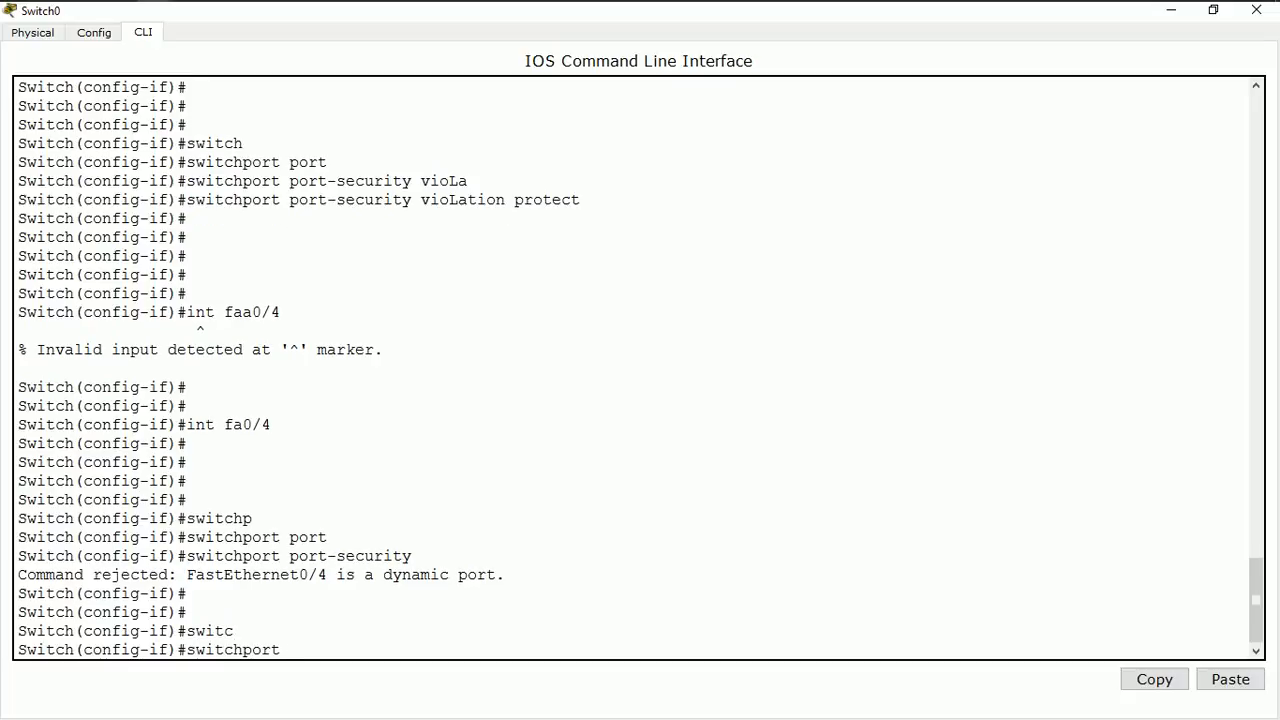
{"action": "type", "text": "mode acc"}
{"action": "key", "text": "Tab"}
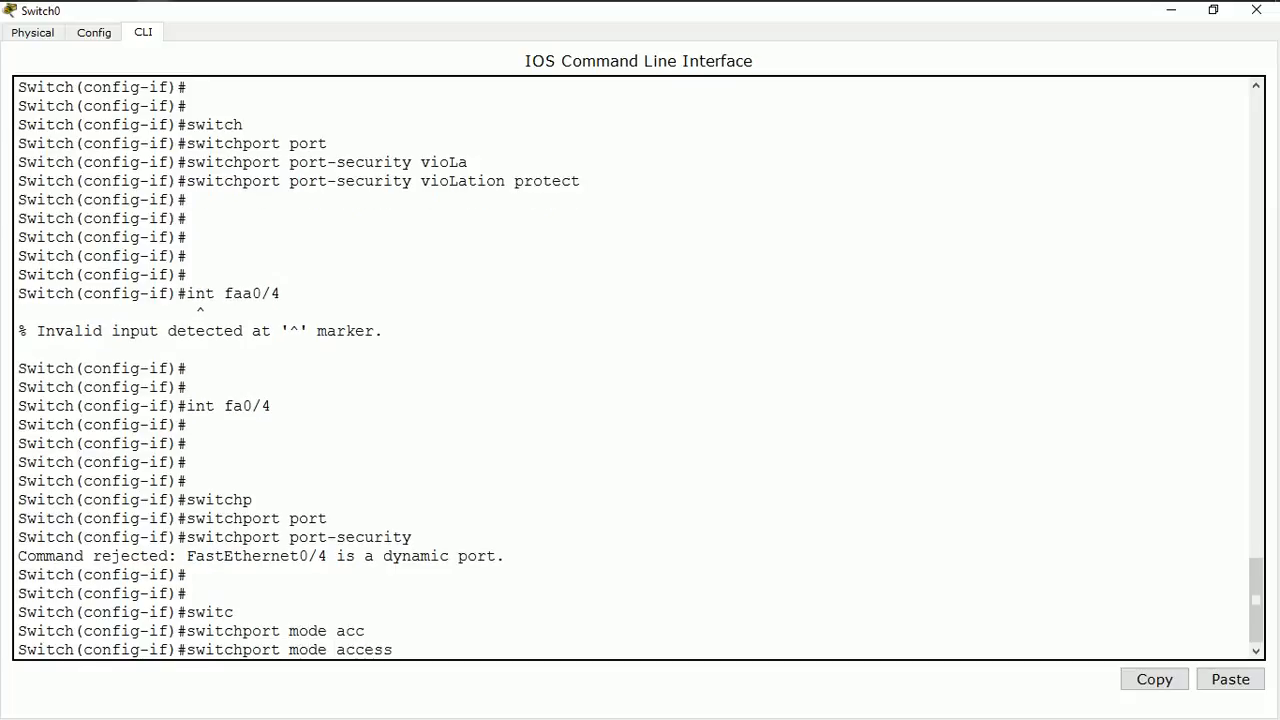
{"action": "key", "text": "Return"}
{"action": "key", "text": "Return"}
{"action": "key", "text": "Return"}
{"action": "key", "text": "Return"}
{"action": "key", "text": "Return"}
Enable port security on fa0/4 with switchport port-security.
{"action": "type", "text": "sw"}
{"action": "key", "text": "Tab"}
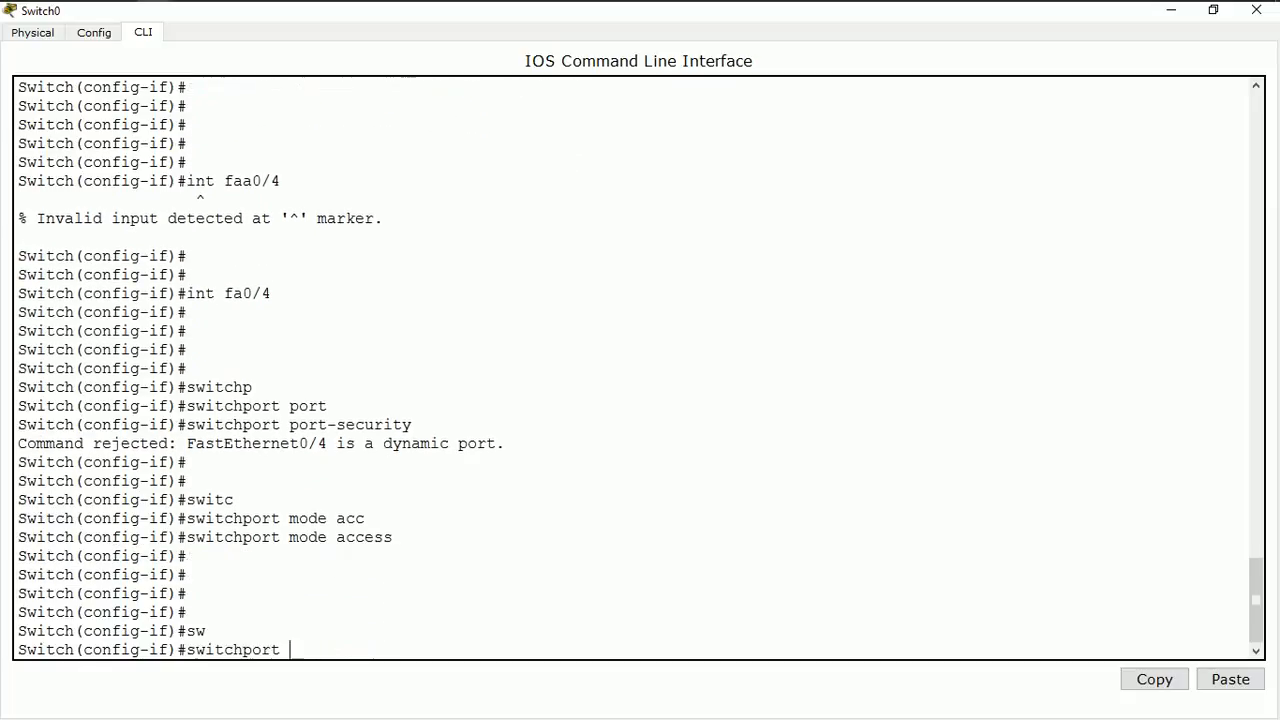
{"action": "type", "text": "potr"}
{"action": "key", "text": "BackSpace"}
{"action": "key", "text": "BackSpace"}
{"action": "type", "text": "rt"}
{"action": "key", "text": "Tab"}
{"action": "key", "text": "Return"}
{"action": "key", "text": "Return"}
{"action": "key", "text": "Return"}
{"action": "key", "text": "Return"}
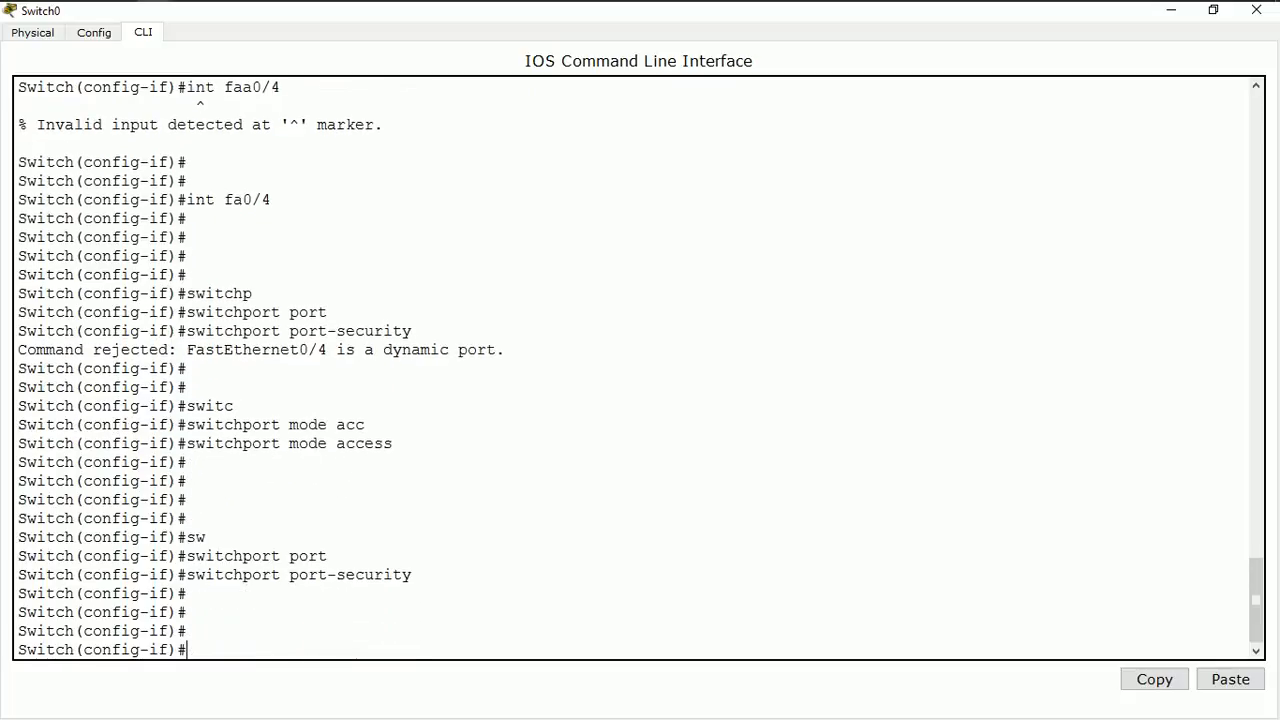
Turn on sticky MAC address learning for fa0/4 with switchport port-security mac-address sticky.
{"action": "type", "text": "switc"}
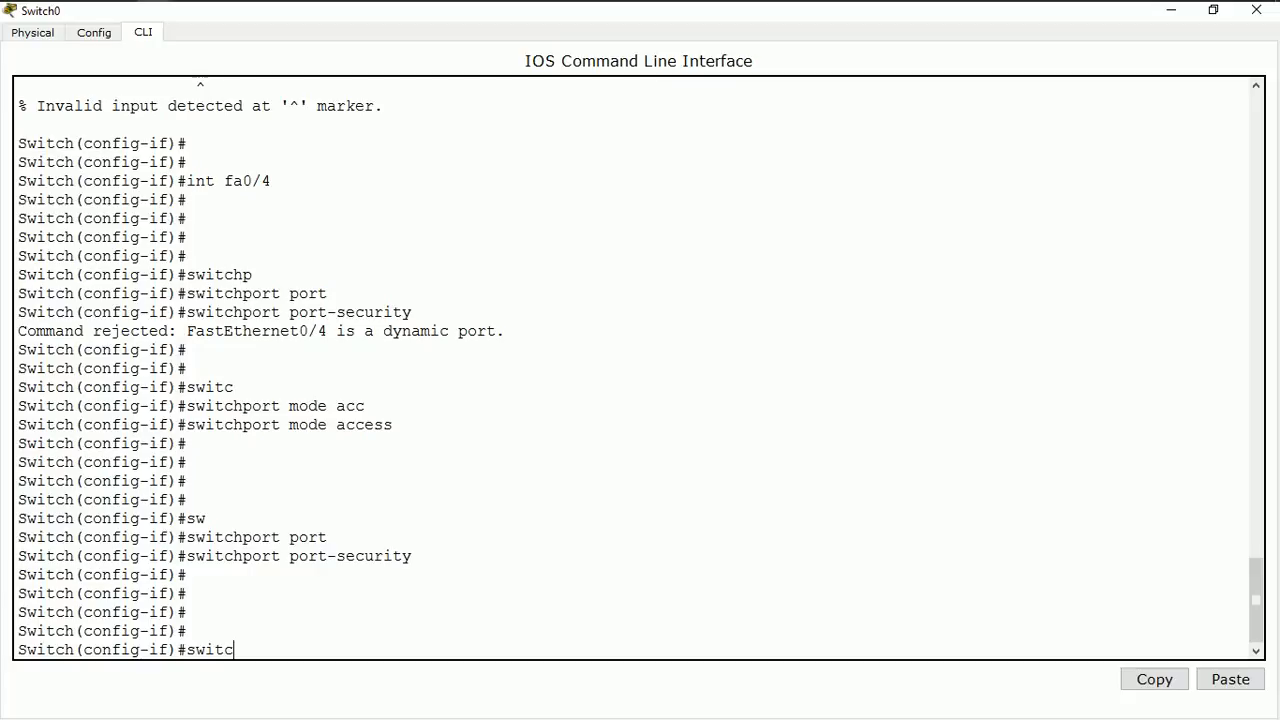
{"action": "key", "text": "Tab"}
{"action": "type", "text": "port"}
{"action": "key", "text": "Tab"}
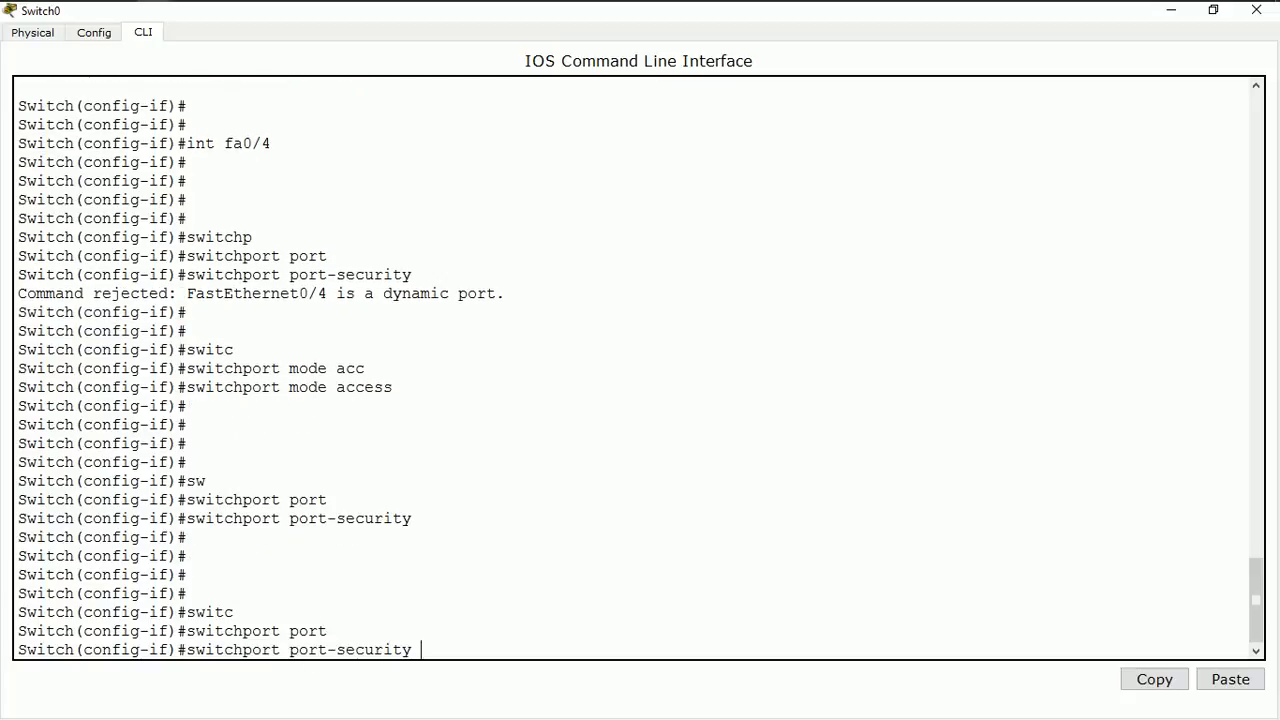
{"action": "type", "text": "mac"}
{"action": "key", "text": "Tab"}
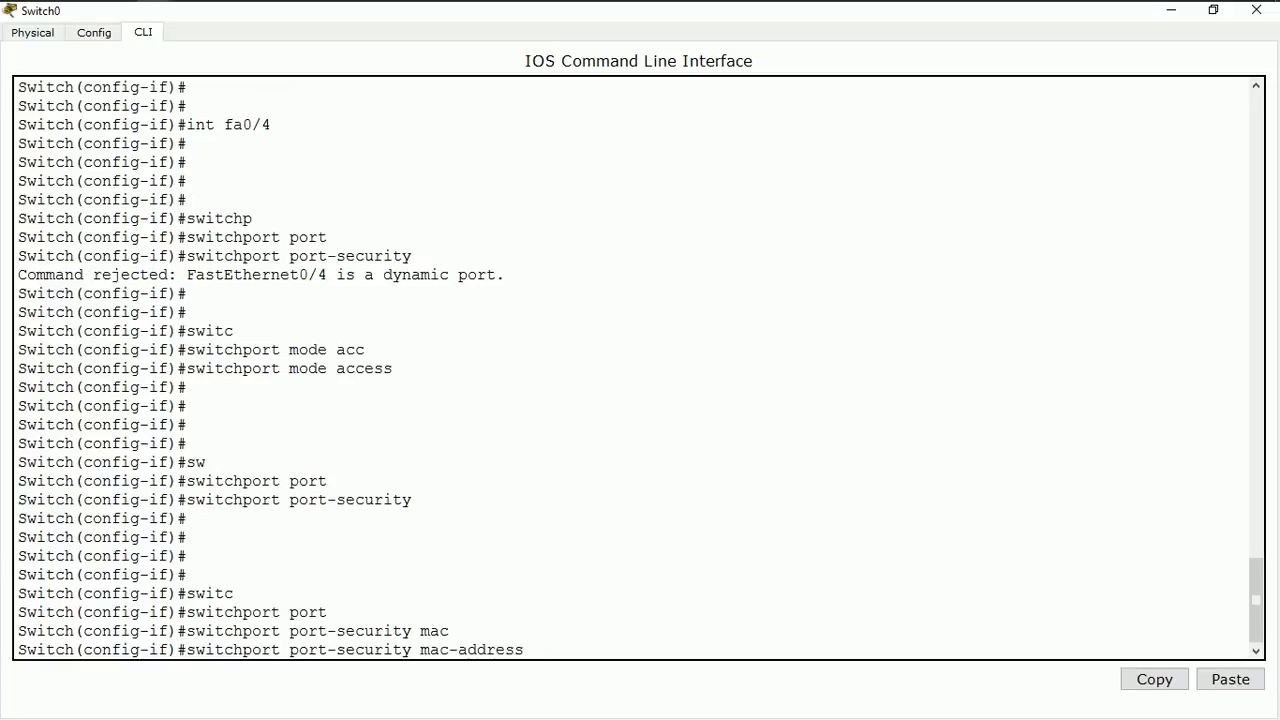
{"action": "type", "text": "sticky"}
{"action": "key", "text": "Return"}
{"action": "key", "text": "Return"}
{"action": "key", "text": "Return"}
Limit fa0/4 to one secure address with switchport port-security maximum 1.
{"action": "type", "text": "swi"}
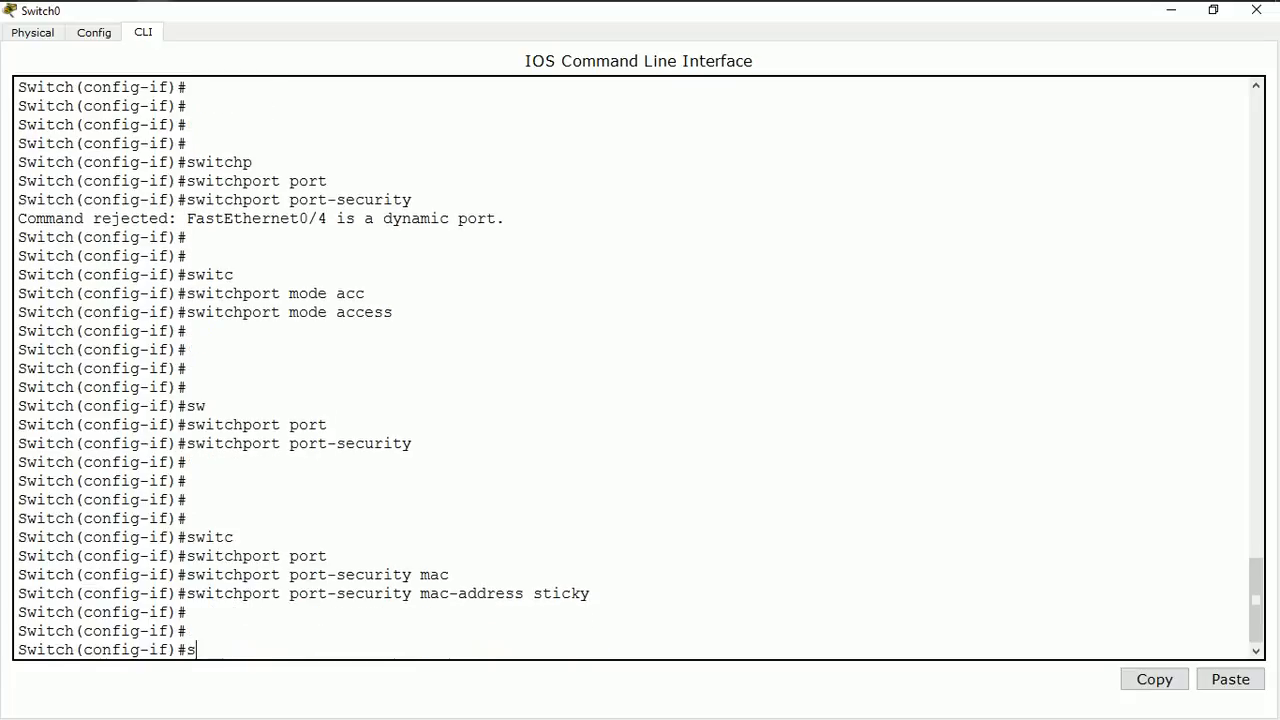
{"action": "key", "text": "Tab"}
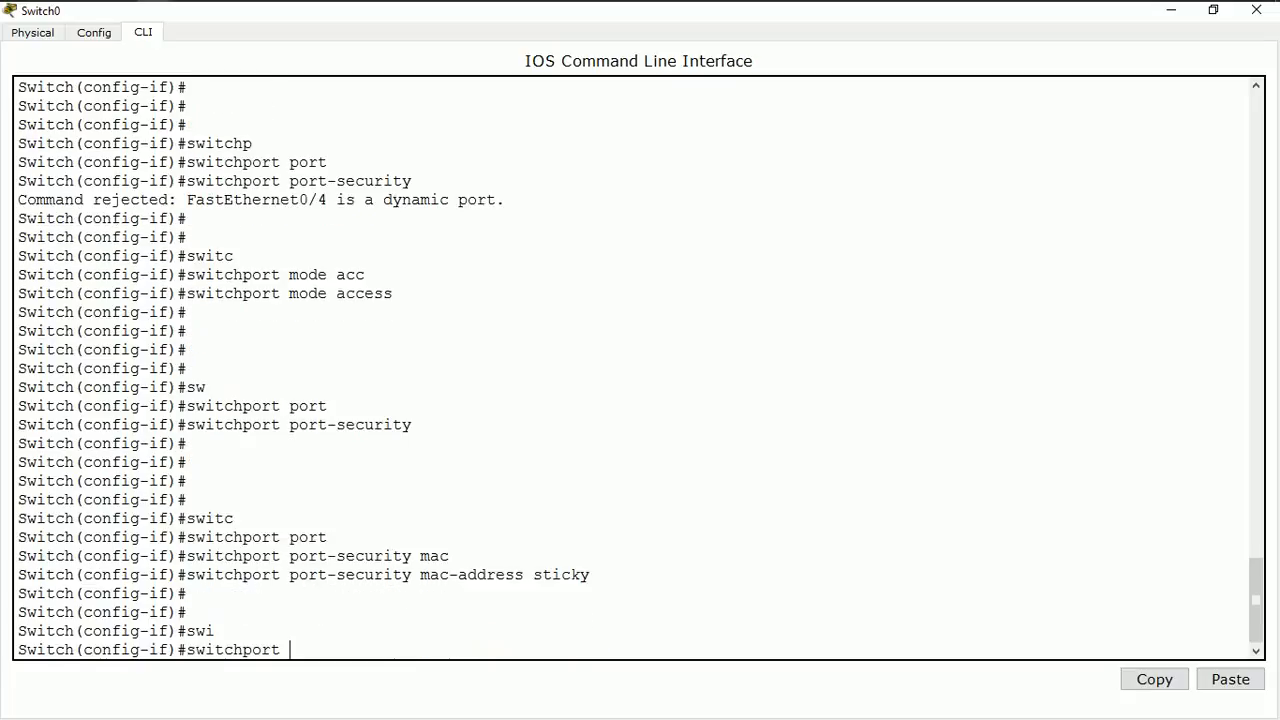
{"action": "type", "text": "port"}
{"action": "key", "text": "Tab"}
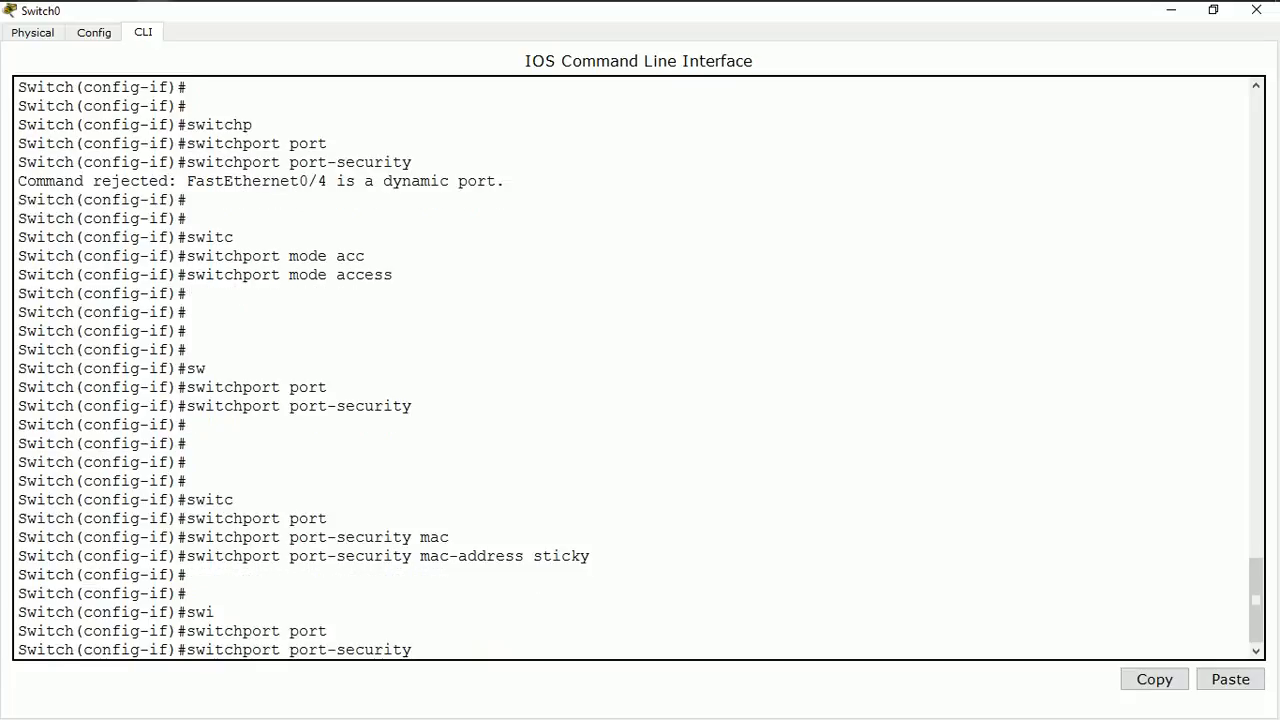
{"action": "type", "text": "max"}
{"action": "key", "text": "Tab"}
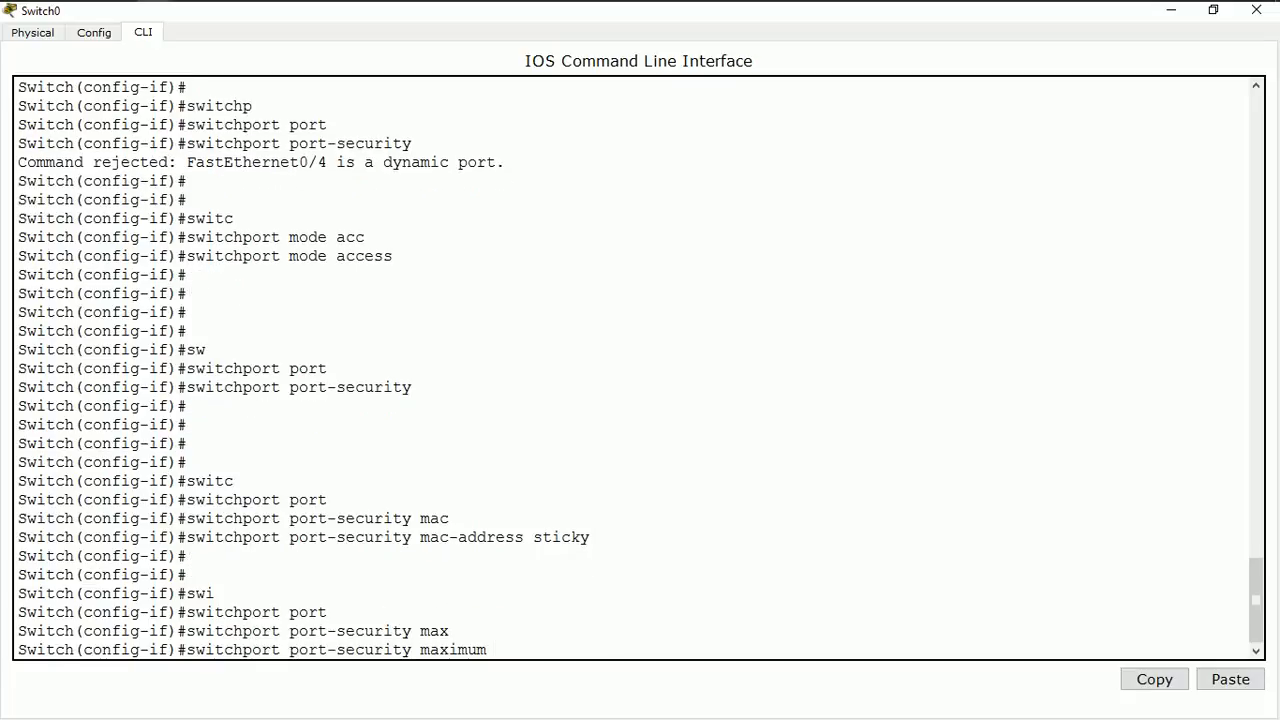
{"action": "type", "text": "1"}
{"action": "key", "text": "Return"}
{"action": "key", "text": "Return"}
{"action": "key", "text": "Return"}
{"action": "key", "text": "Return"}
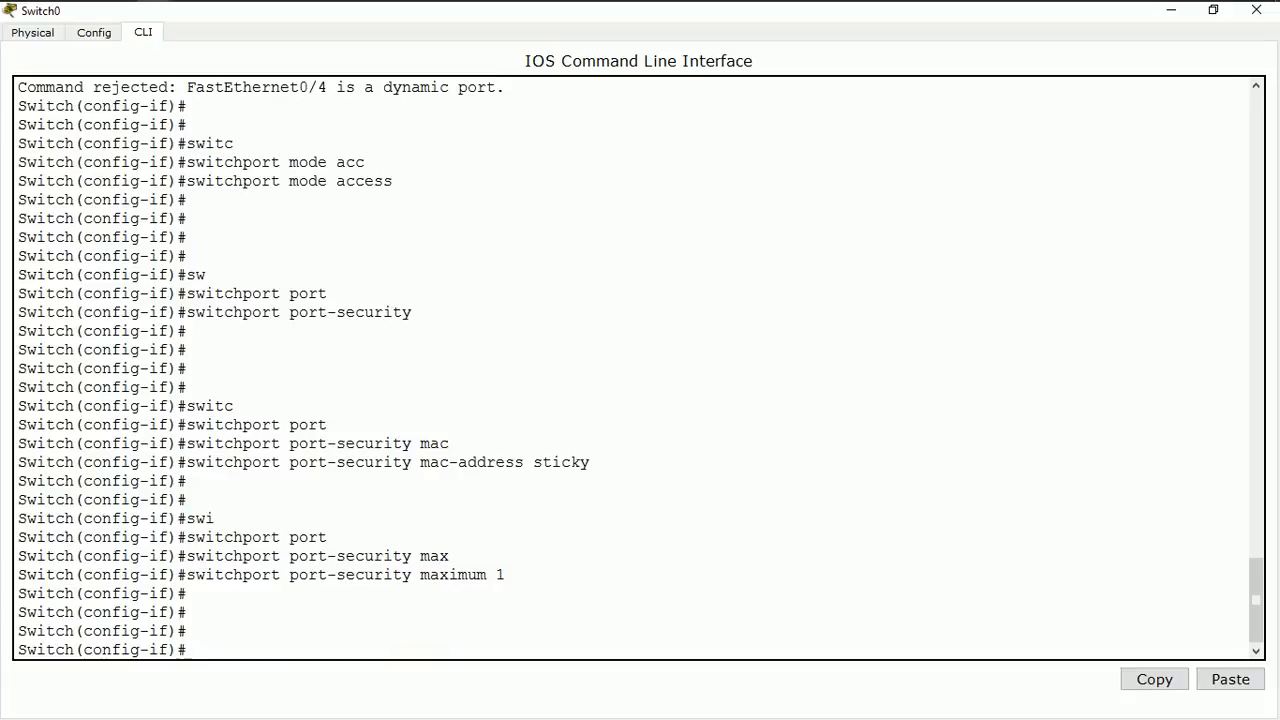
Set the port security violation mode of fa0/4 to restrict with switchport port-security violation restrict.
{"action": "type", "text": "swit"}
{"action": "key", "text": "Tab"}
{"action": "type", "text": "po"}
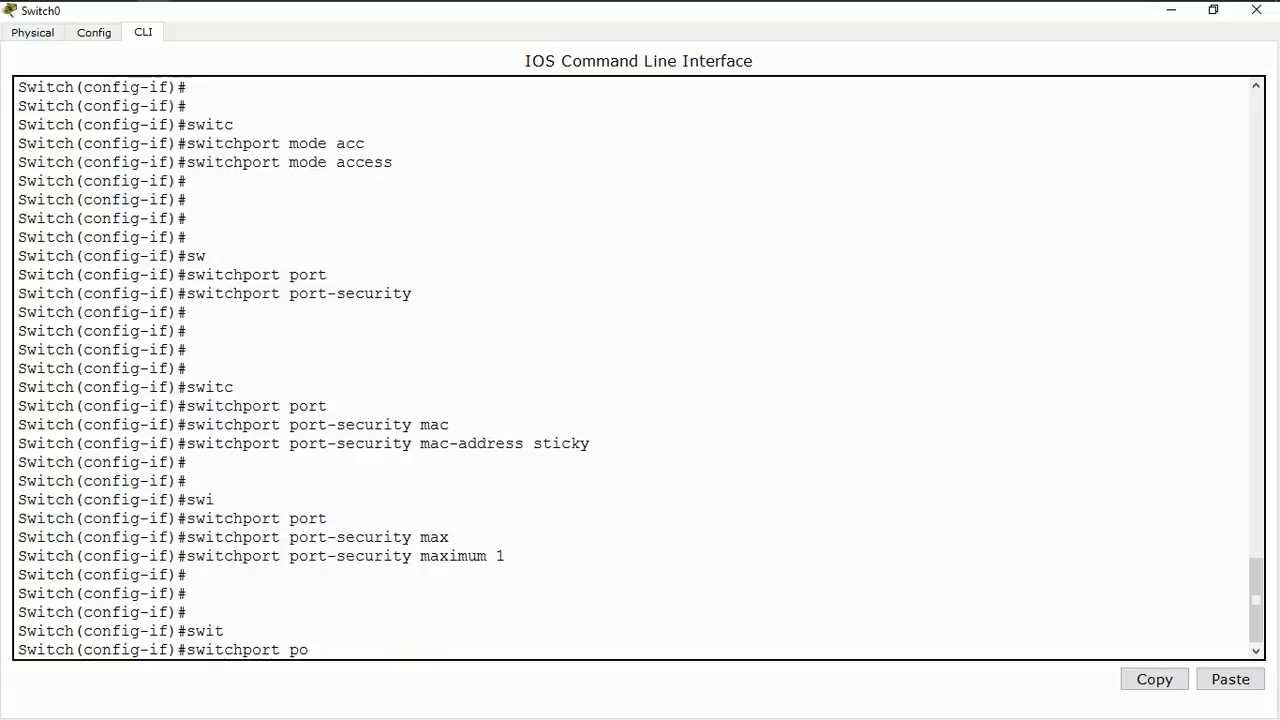
{"action": "key", "text": "Tab"}
{"action": "type", "text": "vio"}
{"action": "key", "text": "Tab"}
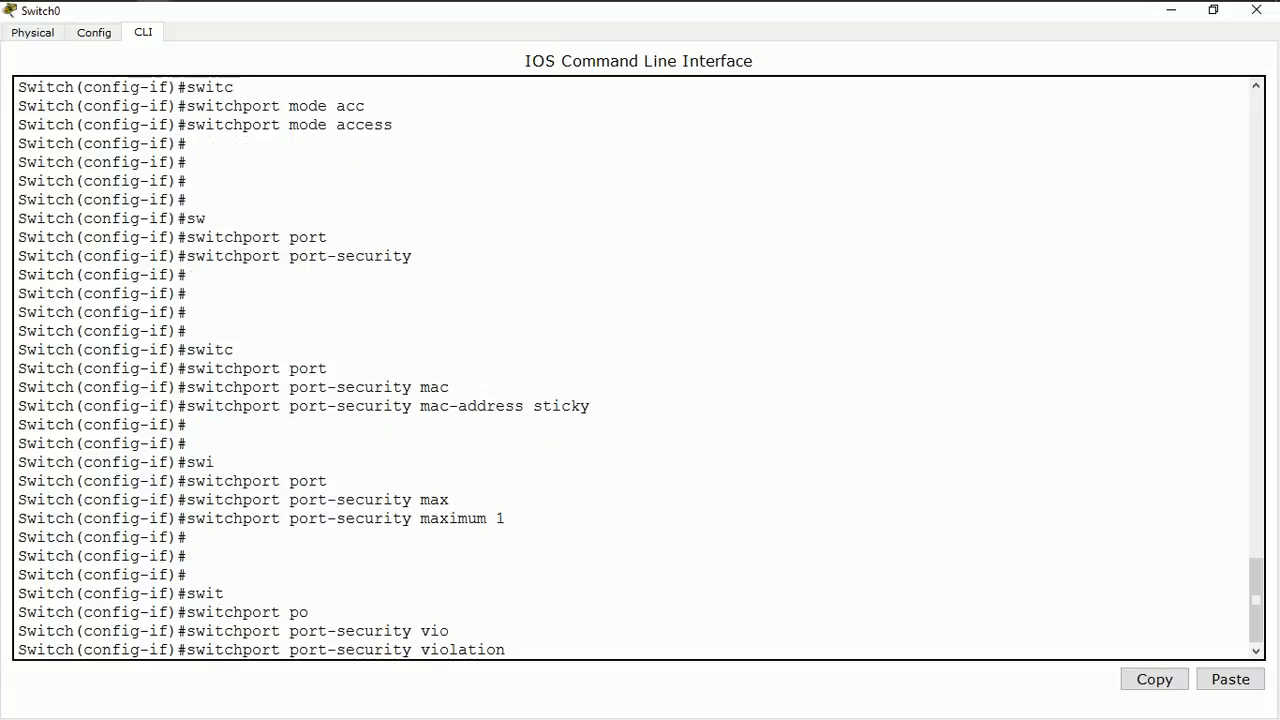
{"action": "type", "text": "re"}
{"action": "key", "text": "Tab"}
{"action": "key", "text": "Return"}
{"action": "key", "text": "Return"}
{"action": "key", "text": "Return"}
{"action": "key", "text": "Return"}
{"action": "key", "text": "Return"}
{"action": "key", "text": "Return"}
{"action": "key", "text": "Return"}
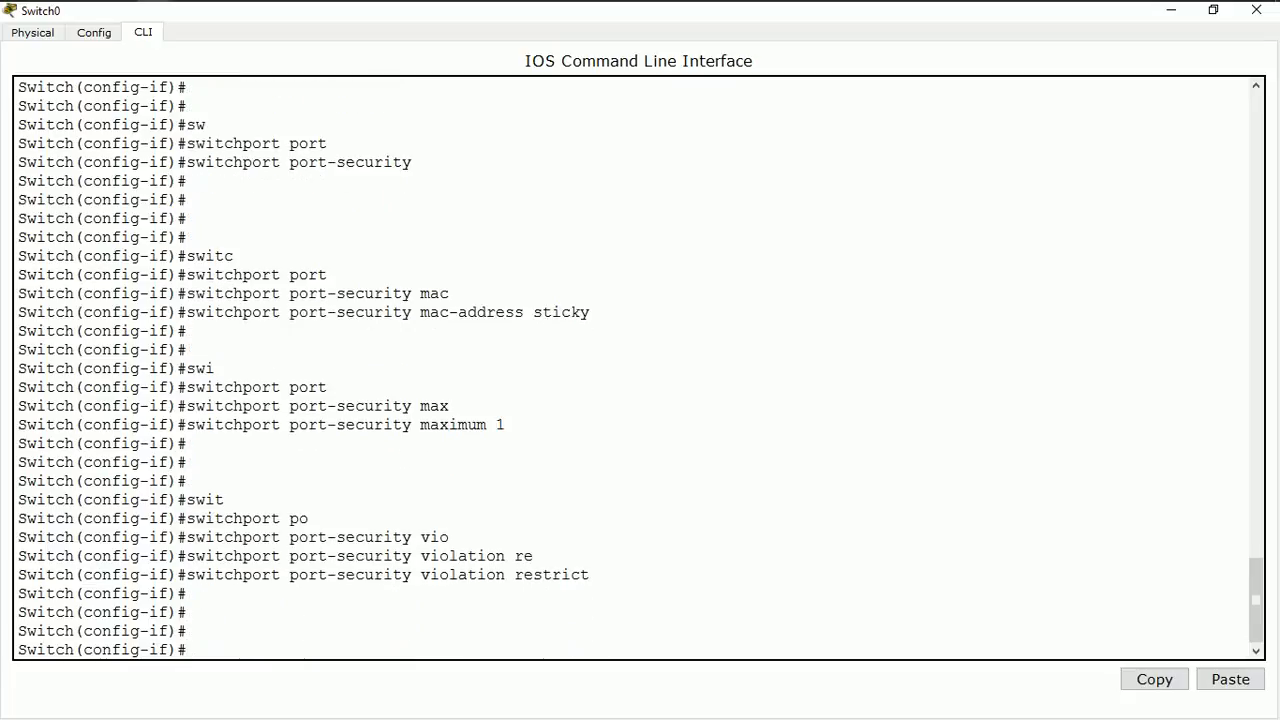
Switch to interface configuration mode for port fa0/8 with int fa0/8.
{"action": "type", "text": "int"}
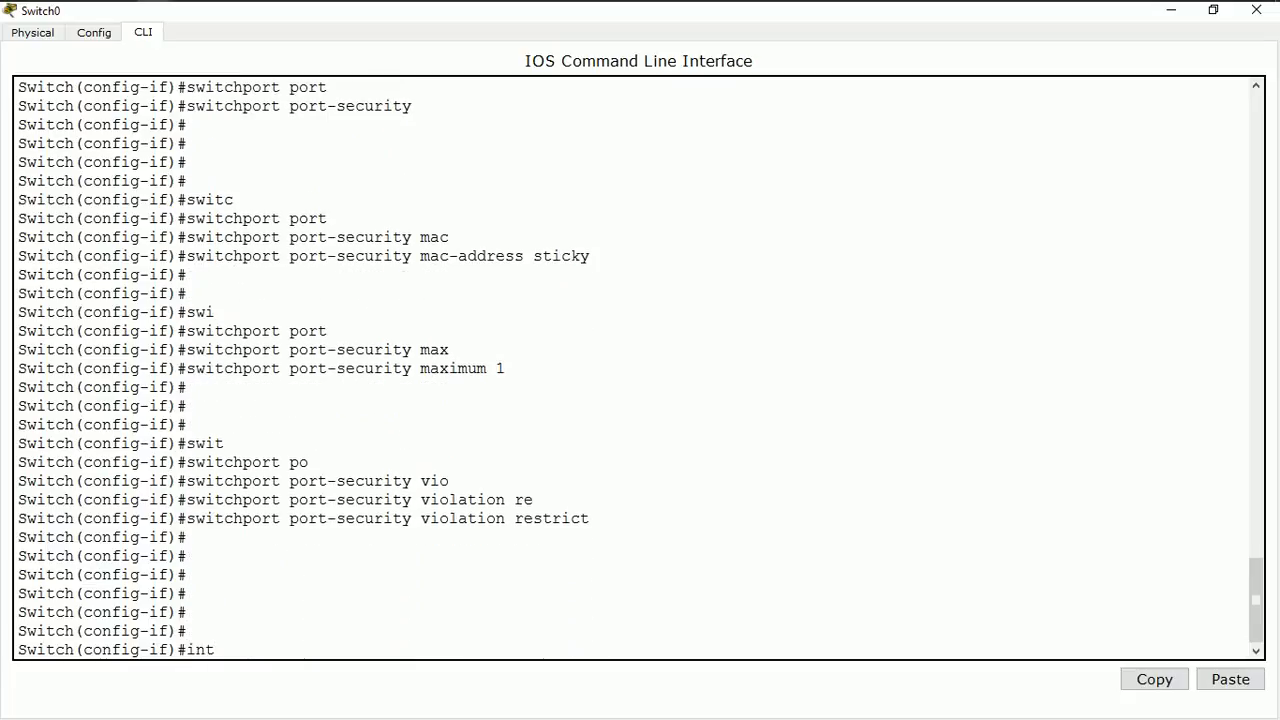
{"action": "type", "text": " fa0/8"}
{"action": "key", "text": "Return"}
{"action": "key", "text": "Return"}
{"action": "key", "text": "Return"}
{"action": "key", "text": "Return"}
{"action": "key", "text": "Return"}
{"action": "key", "text": "Return"}
{"action": "key", "text": "Return"}
Set port fa0/8 to access mode with switchport mode access.
{"action": "type", "text": "s"}
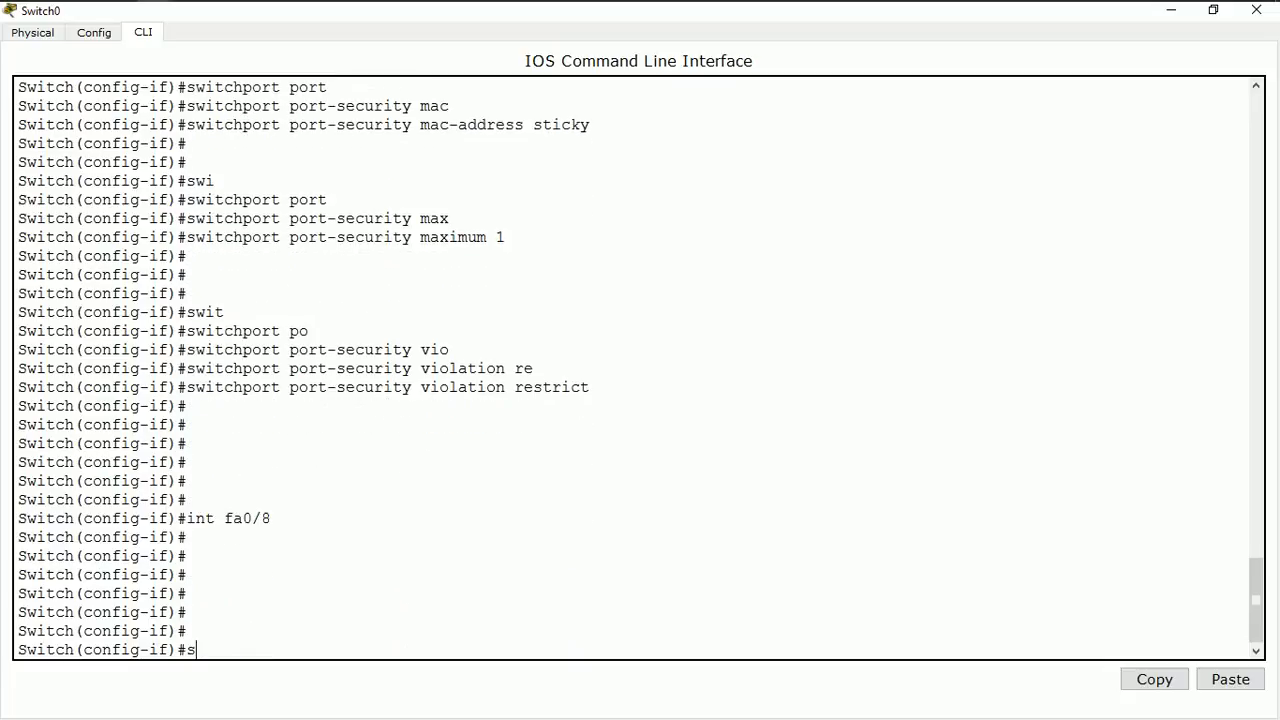
{"action": "type", "text": "witch"}
{"action": "key", "text": "Tab"}
{"action": "type", "text": "a"}
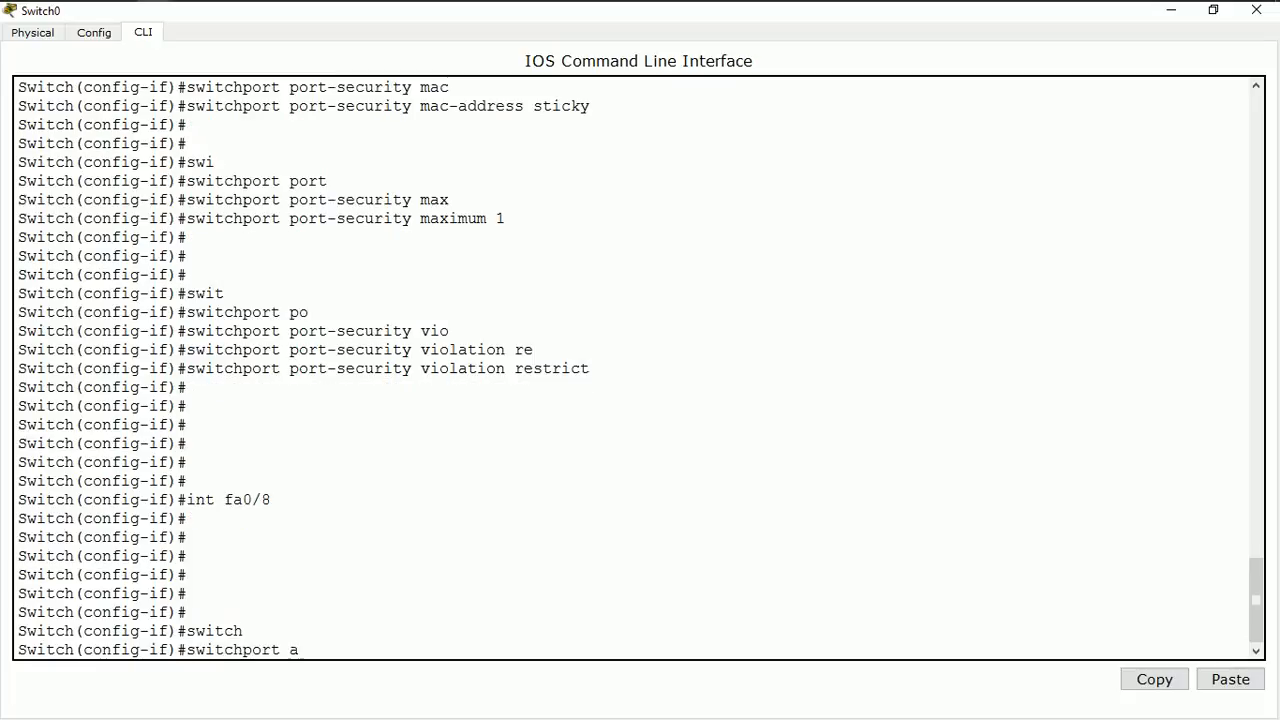
{"action": "key", "text": "BackSpace"}
{"action": "type", "text": "mode acc"}
{"action": "key", "text": "Tab"}
{"action": "key", "text": "Return"}
{"action": "key", "text": "Return"}
{"action": "key", "text": "Return"}
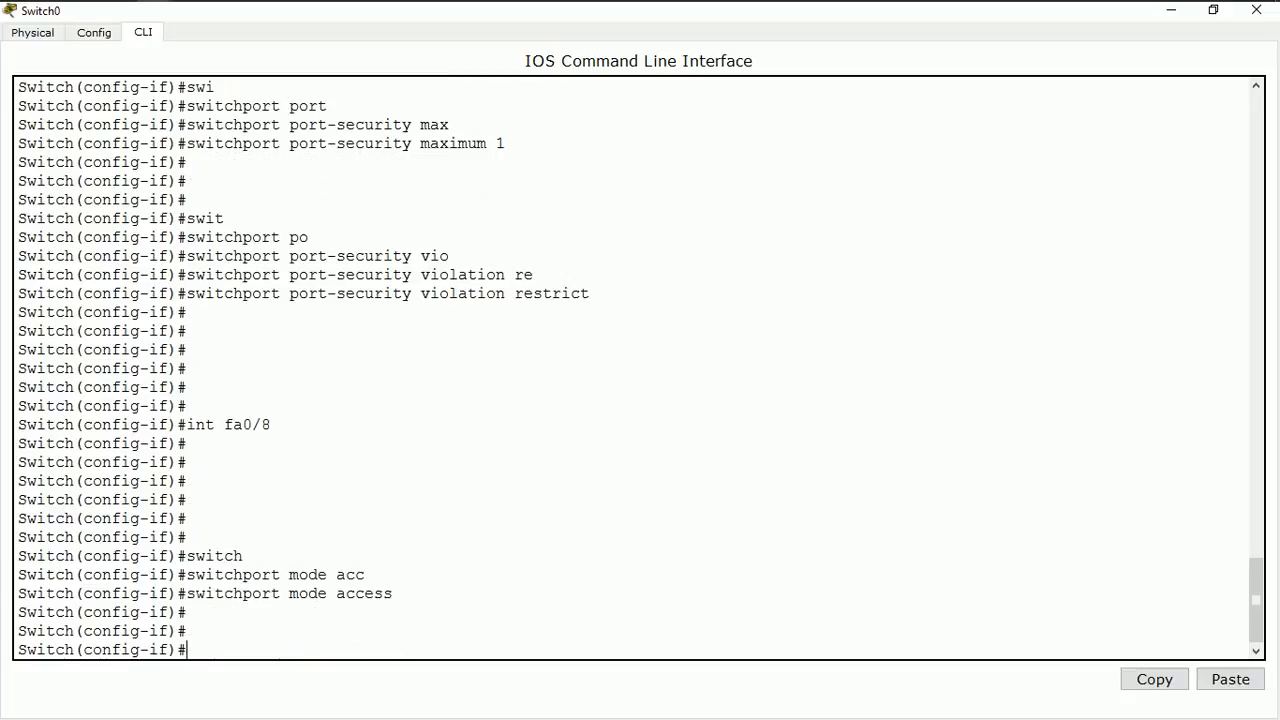
Enable port security on fa0/8 with switchport port-security.
{"action": "type", "text": "switch"}
{"action": "key", "text": "Tab"}
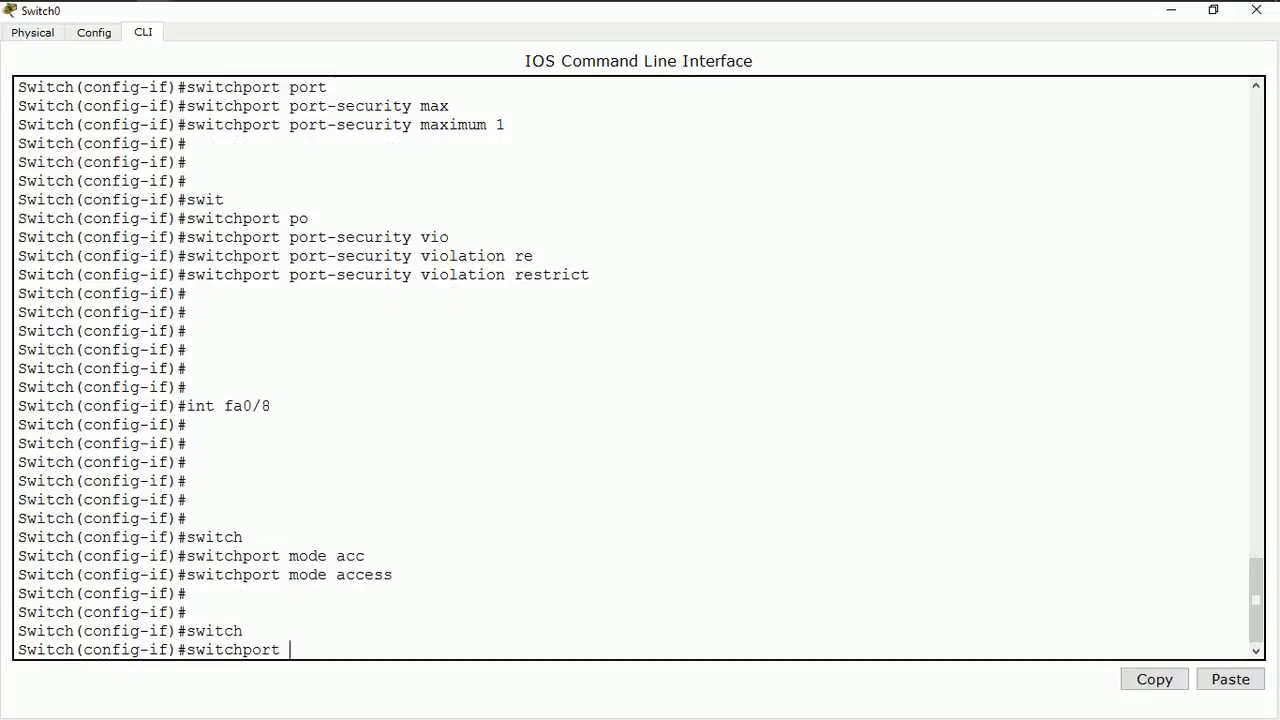
{"action": "type", "text": "port"}
{"action": "key", "text": "Tab"}
{"action": "key", "text": "Return"}
{"action": "key", "text": "Return"}
{"action": "key", "text": "Return"}
{"action": "key", "text": "Return"}
{"action": "key", "text": "Return"}
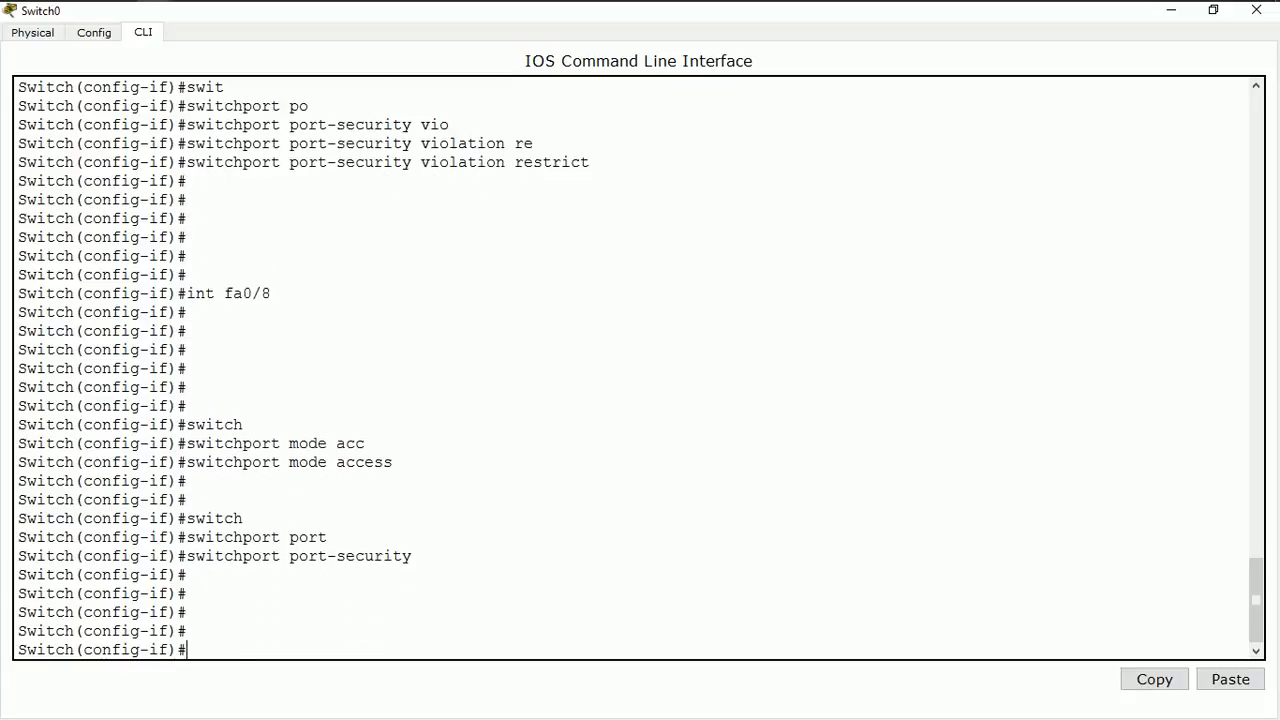
Turn on sticky MAC address learning for fa0/8 with switchport port-security mac-address sticky.
{"action": "type", "text": "swith"}
{"action": "key", "text": "BackSpace"}
{"action": "key", "text": "BackSpace"}
{"action": "key", "text": "Tab"}
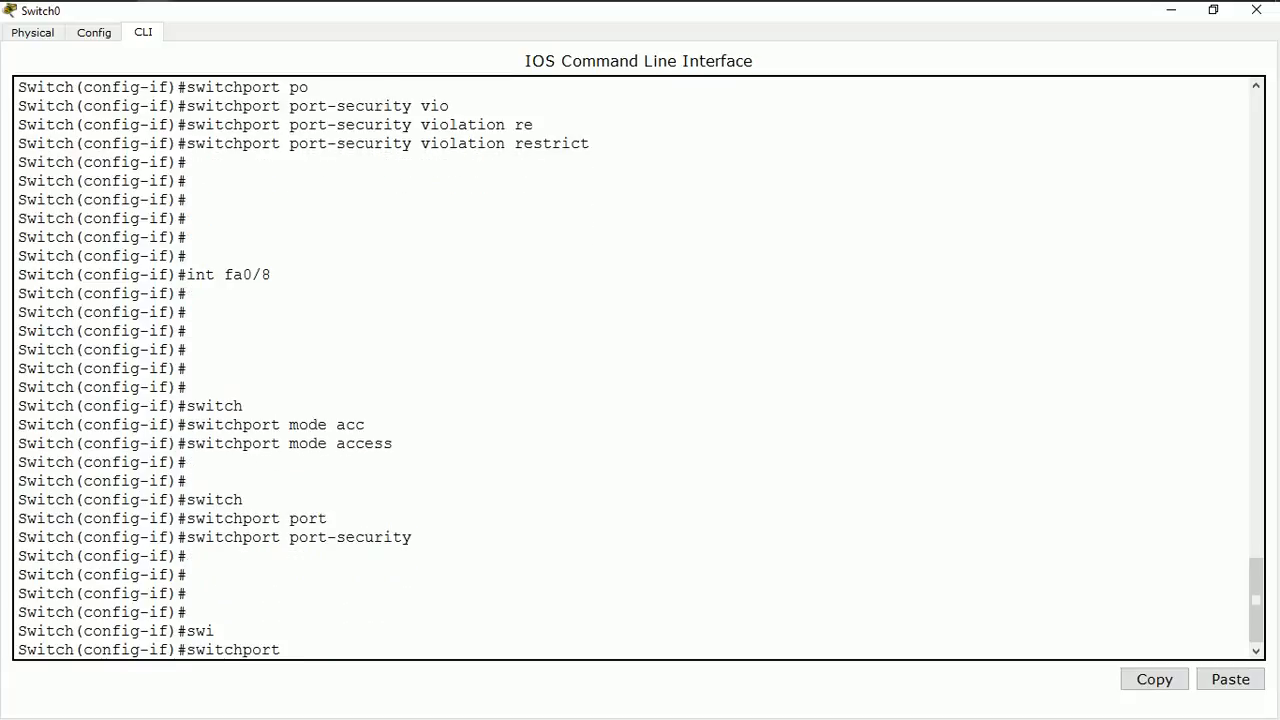
{"action": "type", "text": "port"}
{"action": "key", "text": "Tab"}
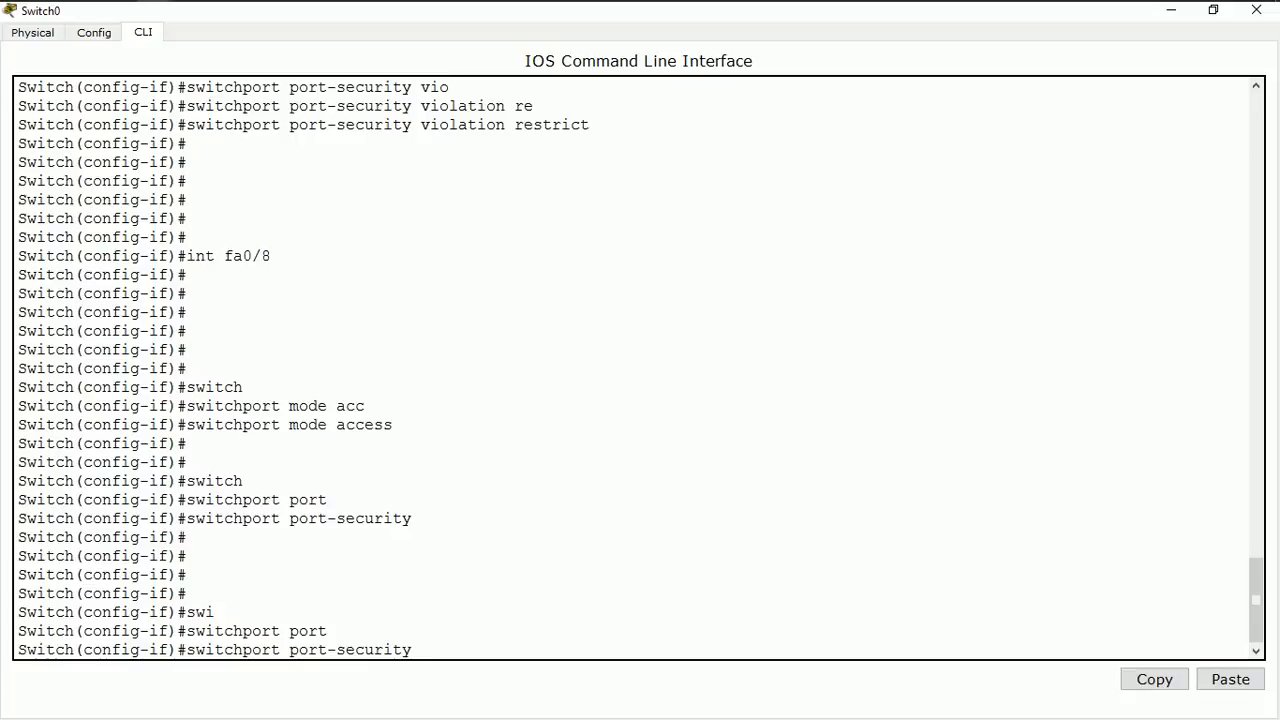
{"action": "type", "text": "ma"}
{"action": "key", "text": "Tab"}
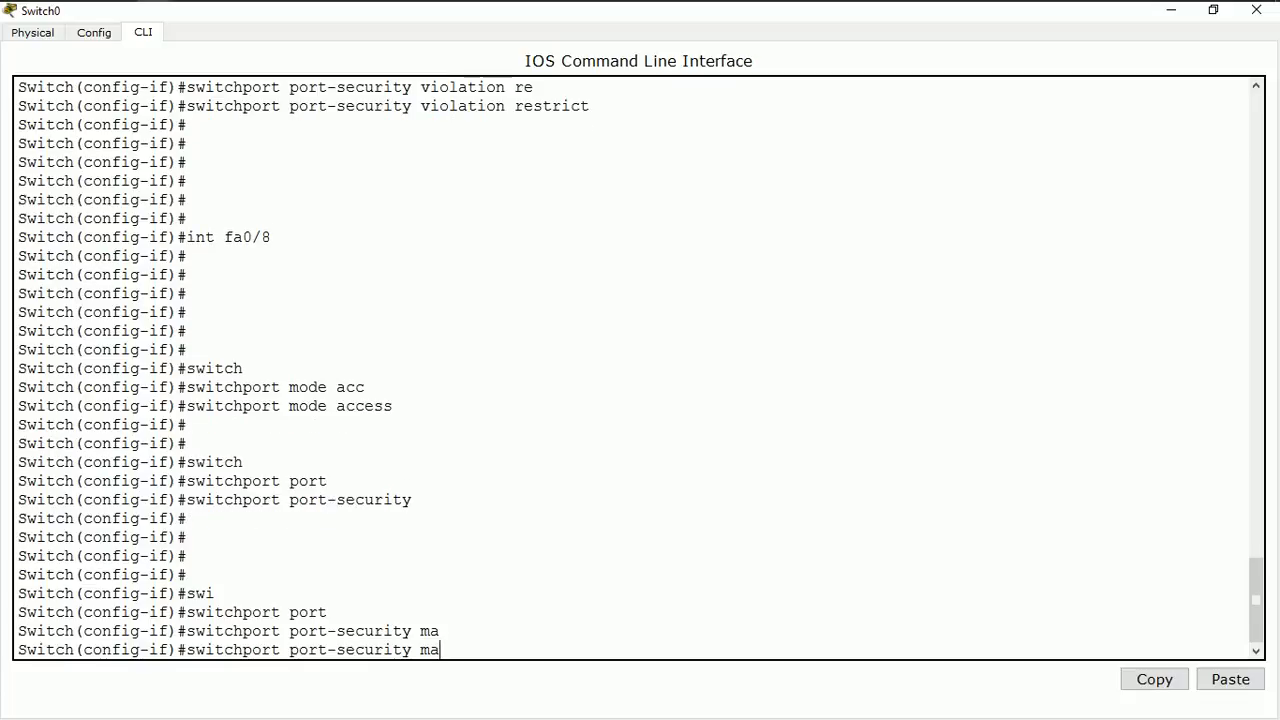
{"action": "type", "text": "c"}
{"action": "key", "text": "Tab"}
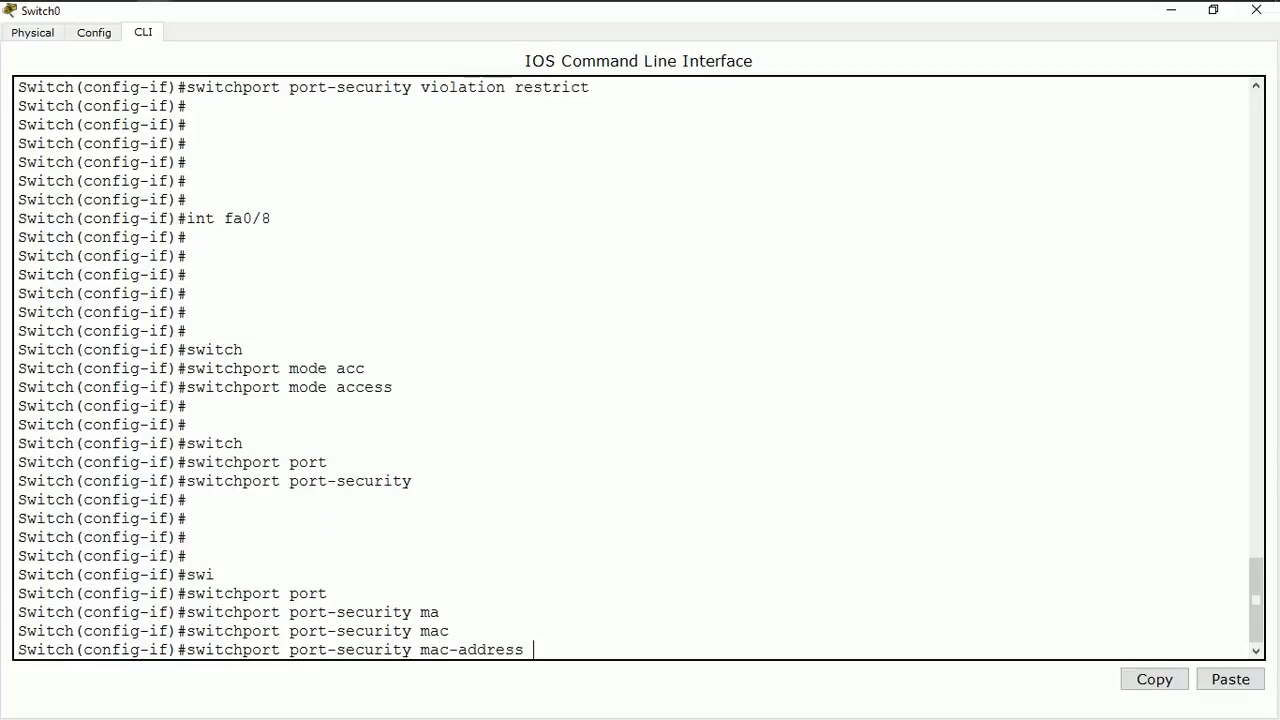
{"action": "type", "text": "sticky"}
{"action": "key", "text": "Return"}
{"action": "key", "text": "Return"}
{"action": "key", "text": "Return"}
{"action": "key", "text": "Return"}
Limit fa0/8 to one secure address with switchport port-security maximum 1.
{"action": "type", "text": "sw"}
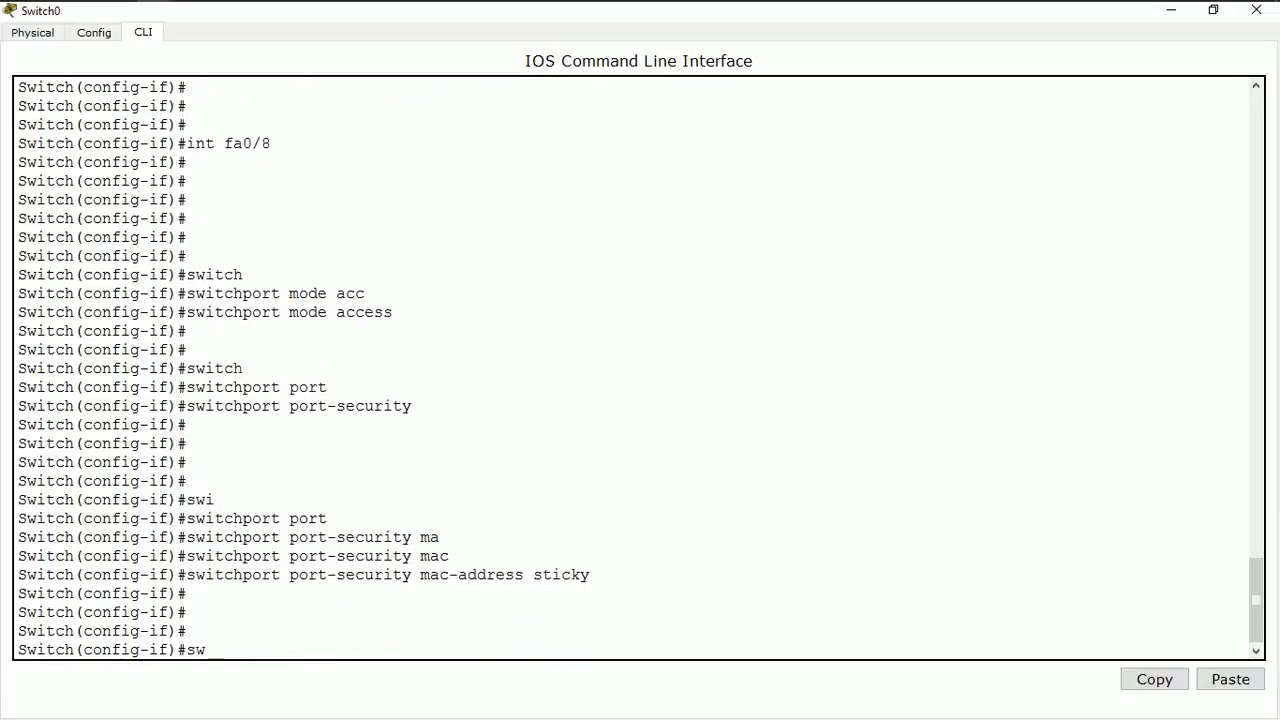
{"action": "key", "text": "BackSpace"}
{"action": "key", "text": "Tab"}
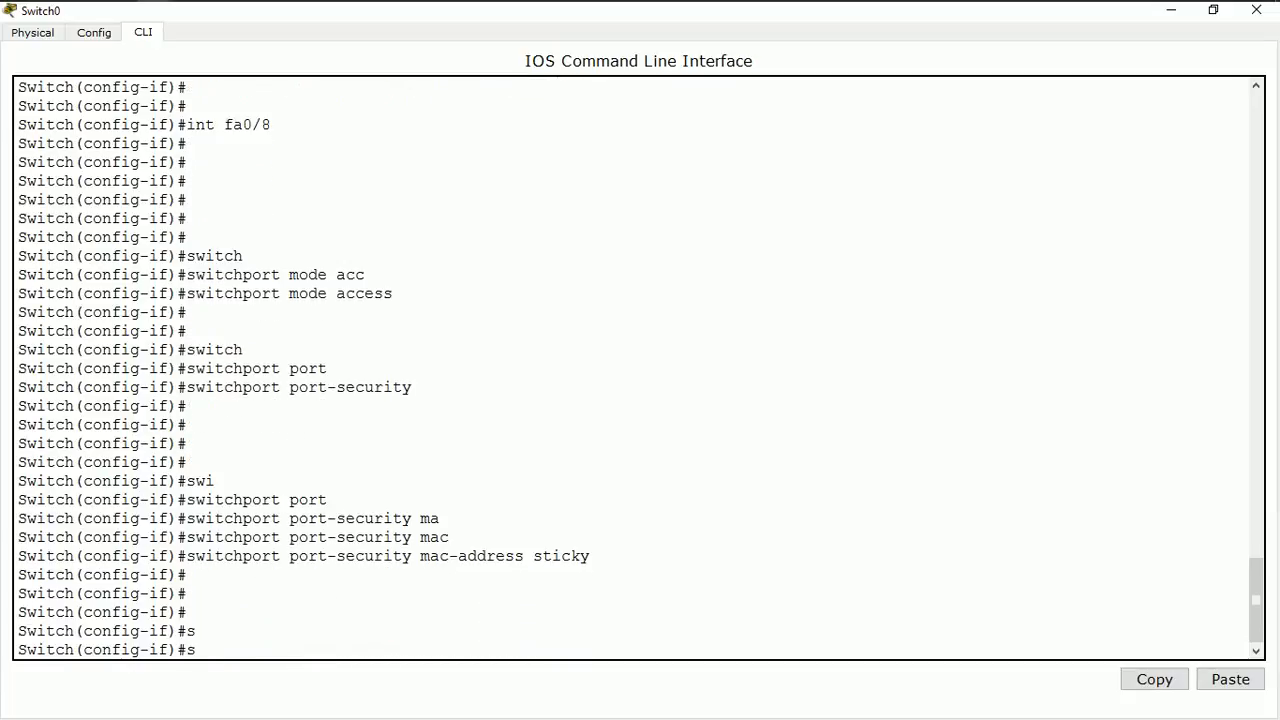
{"action": "type", "text": "withc"}
{"action": "key", "text": "BackSpace"}
{"action": "key", "text": "BackSpace"}
{"action": "type", "text": "ch"}
{"action": "key", "text": "Tab"}
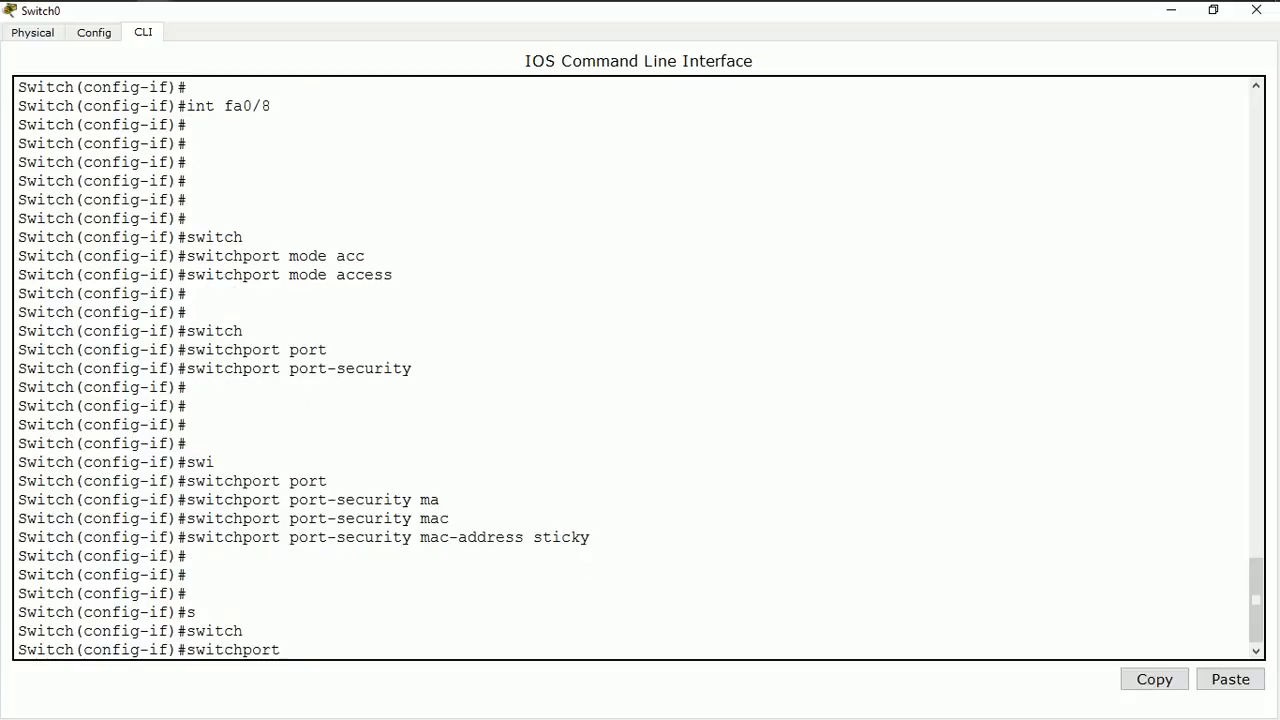
{"action": "type", "text": "port"}
{"action": "key", "text": "Tab"}
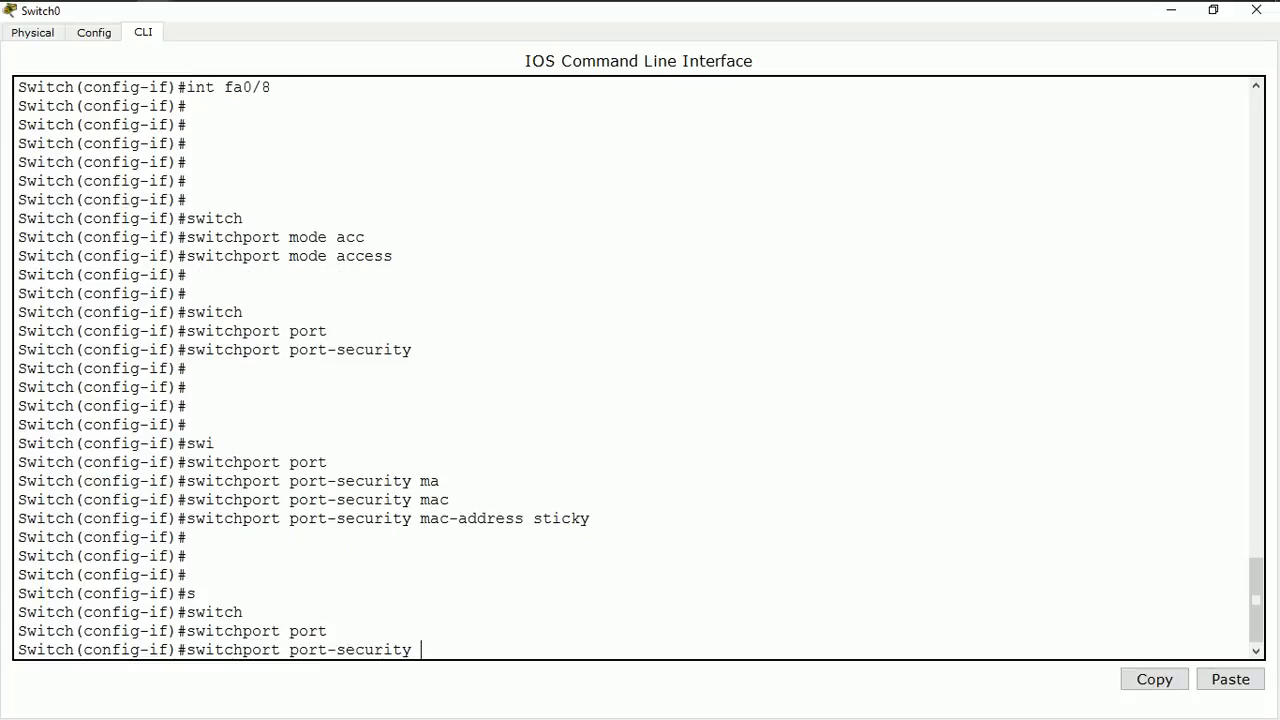
{"action": "type", "text": "max"}
{"action": "key", "text": "Tab"}
{"action": "type", "text": "1"}
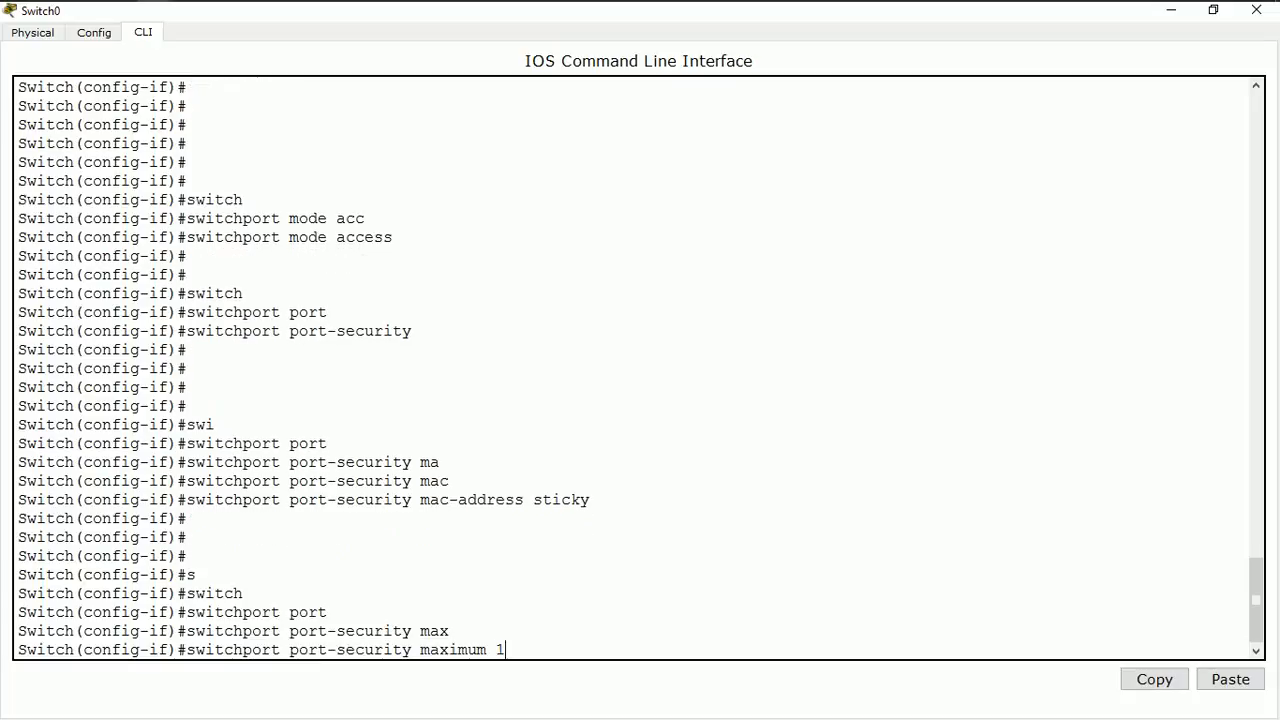
{"action": "key", "text": "Return"}
{"action": "key", "text": "Return"}
{"action": "key", "text": "Return"}
{"action": "key", "text": "Return"}
Set the port security violation mode of fa0/8 to shutdown with switchport port-security violation shutdown.
{"action": "type", "text": "sw"}
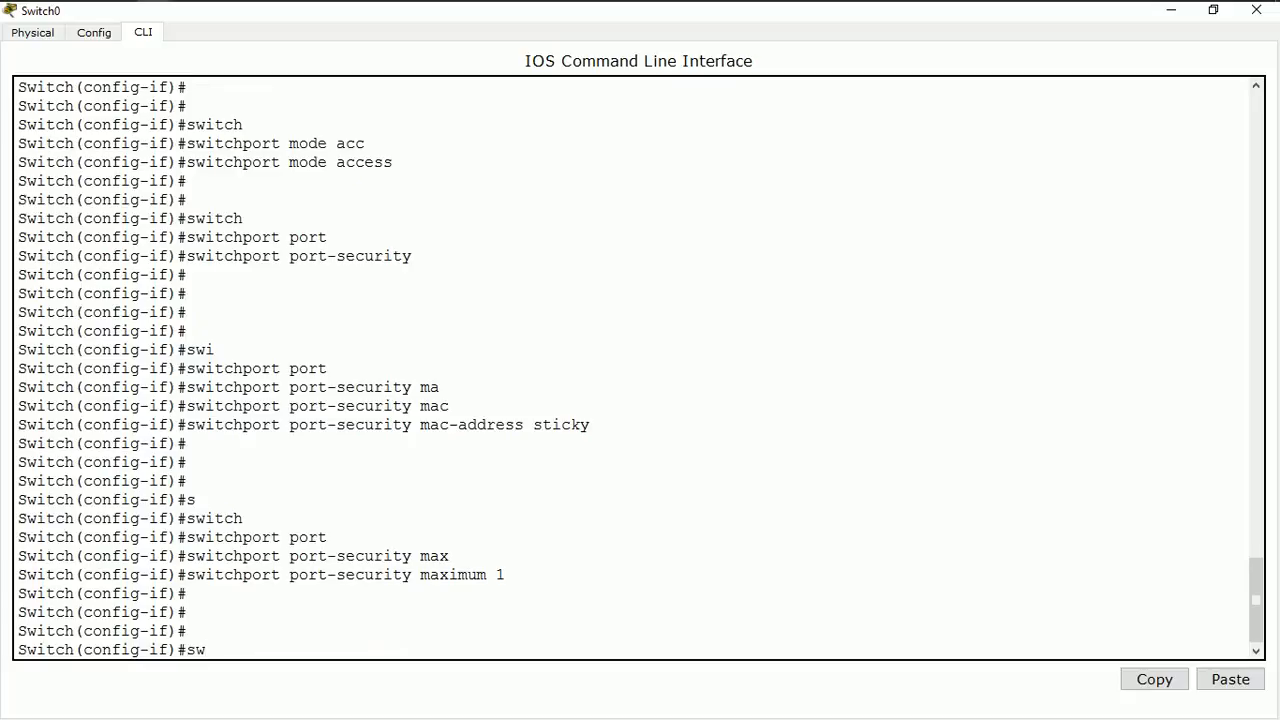
{"action": "type", "text": "itch"}
{"action": "key", "text": "Tab"}
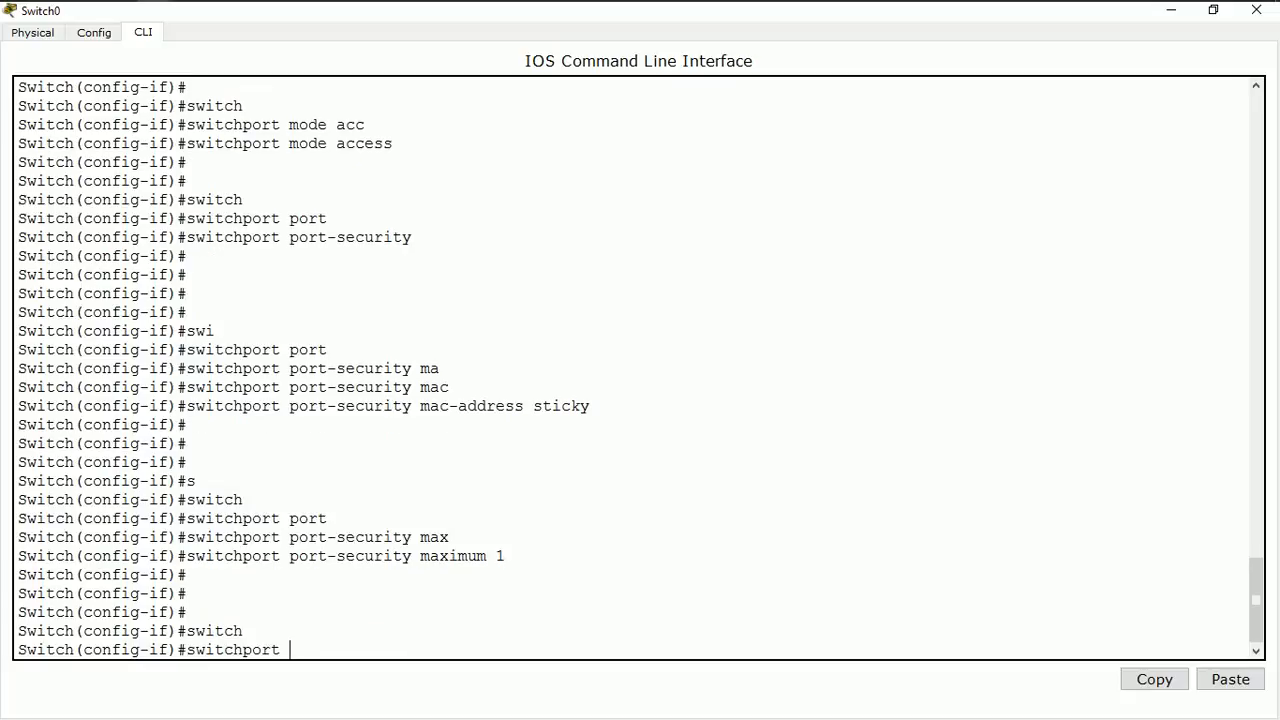
{"action": "type", "text": "port"}
{"action": "key", "text": "Tab"}
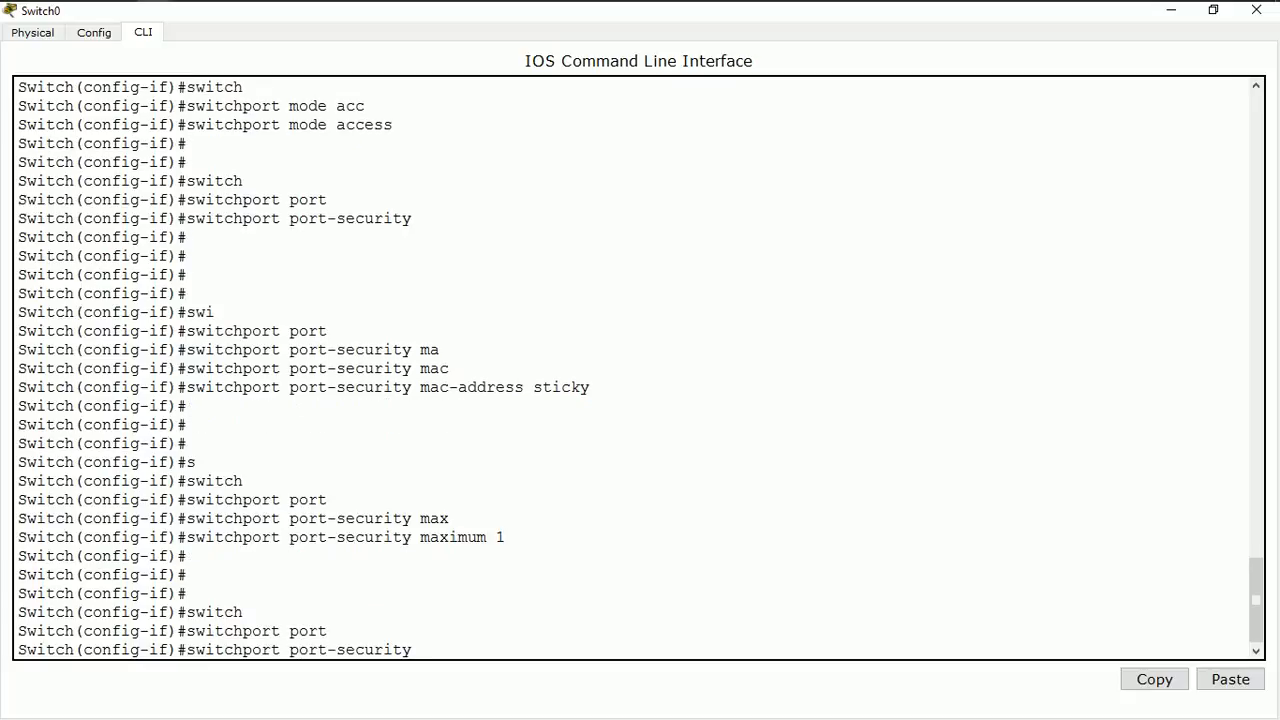
{"action": "type", "text": "viol"}
{"action": "key", "text": "Tab"}
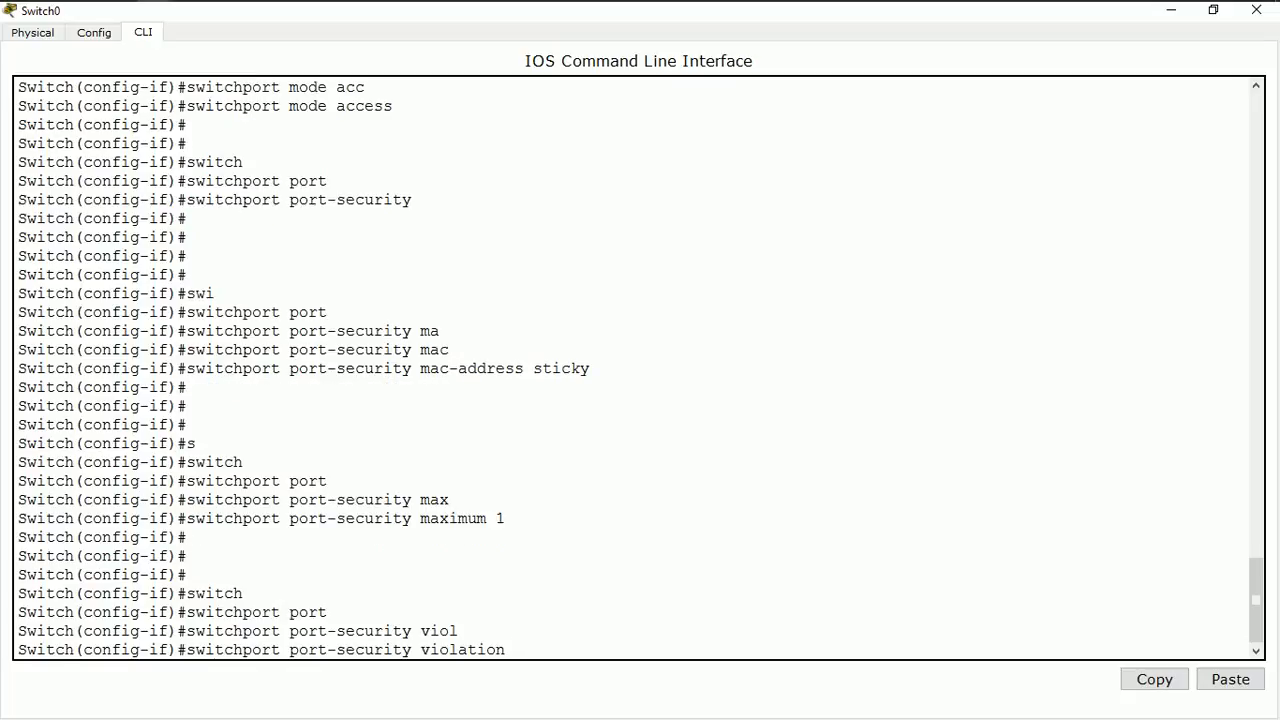
{"action": "type", "text": "shutdo"}
{"action": "key", "text": "Tab"}
{"action": "key", "text": "Return"}
{"action": "key", "text": "Return"}
{"action": "key", "text": "Return"}
{"action": "key", "text": "Return"}
{"action": "key", "text": "Return"}
{"action": "key", "text": "Return"}
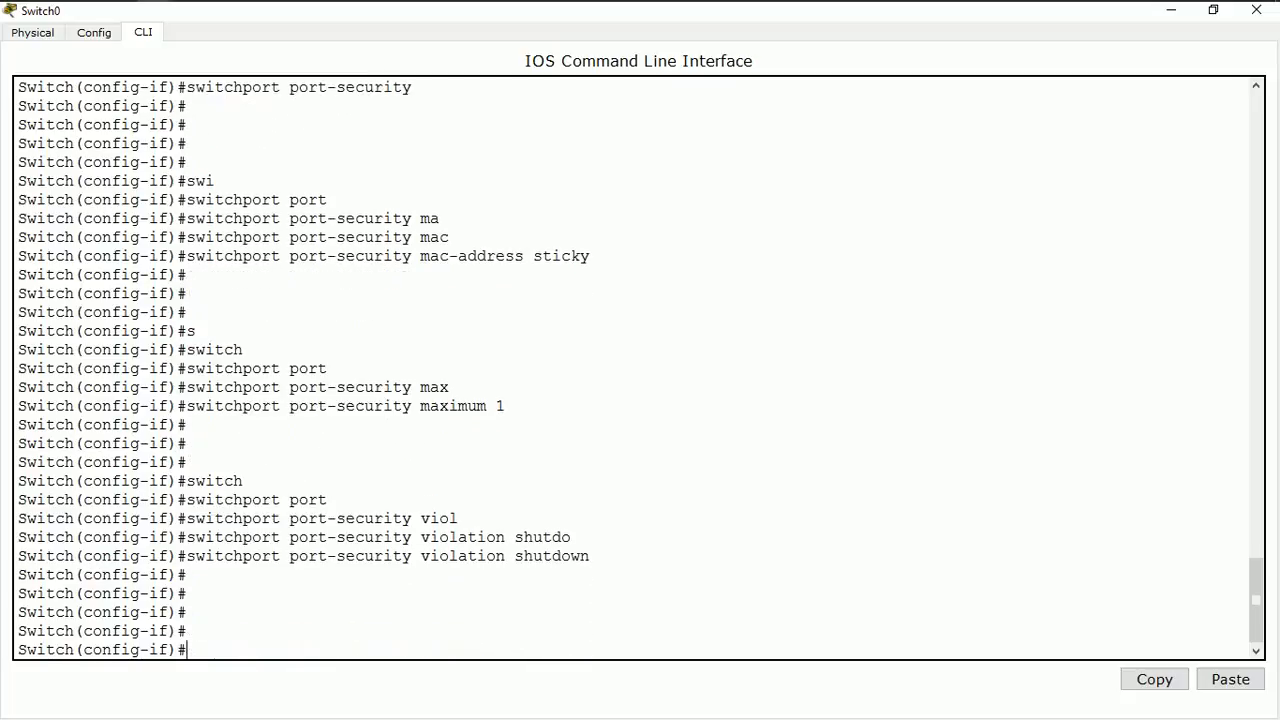
Leave the fa0/8 interface configuration and return to privileged EXEC mode with end.
{"action": "type", "text": "end"}
{"action": "key", "text": "Return"}
{"action": "key", "text": "Return"}
{"action": "key", "text": "Return"}
{"action": "key", "text": "Return"}
{"action": "key", "text": "Return"}
{"action": "key", "text": "Return"}
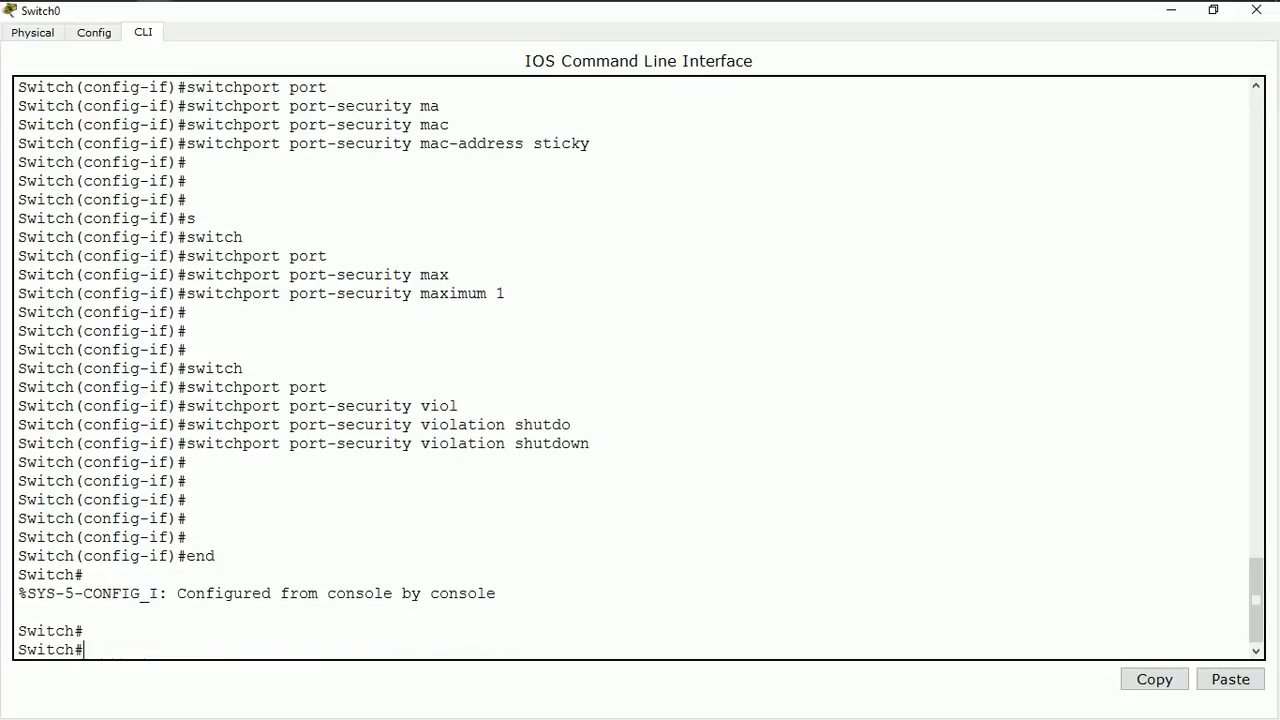
{"action": "key", "text": "Return"}
{"action": "key", "text": "Return"}
{"action": "key", "text": "Return"}
{"action": "key", "text": "Return"}
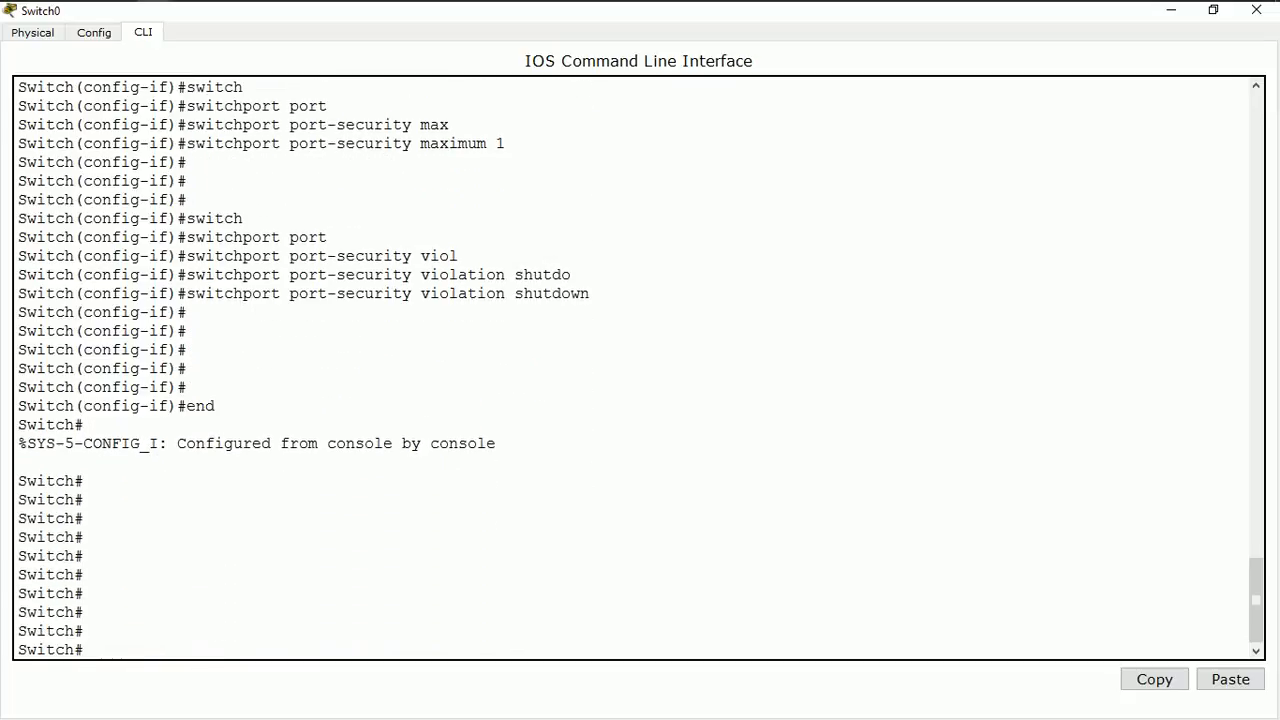
Show the port security summary of all secured ports with sh port.
{"action": "type", "text": "sh port"}
{"action": "key", "text": "Return"}
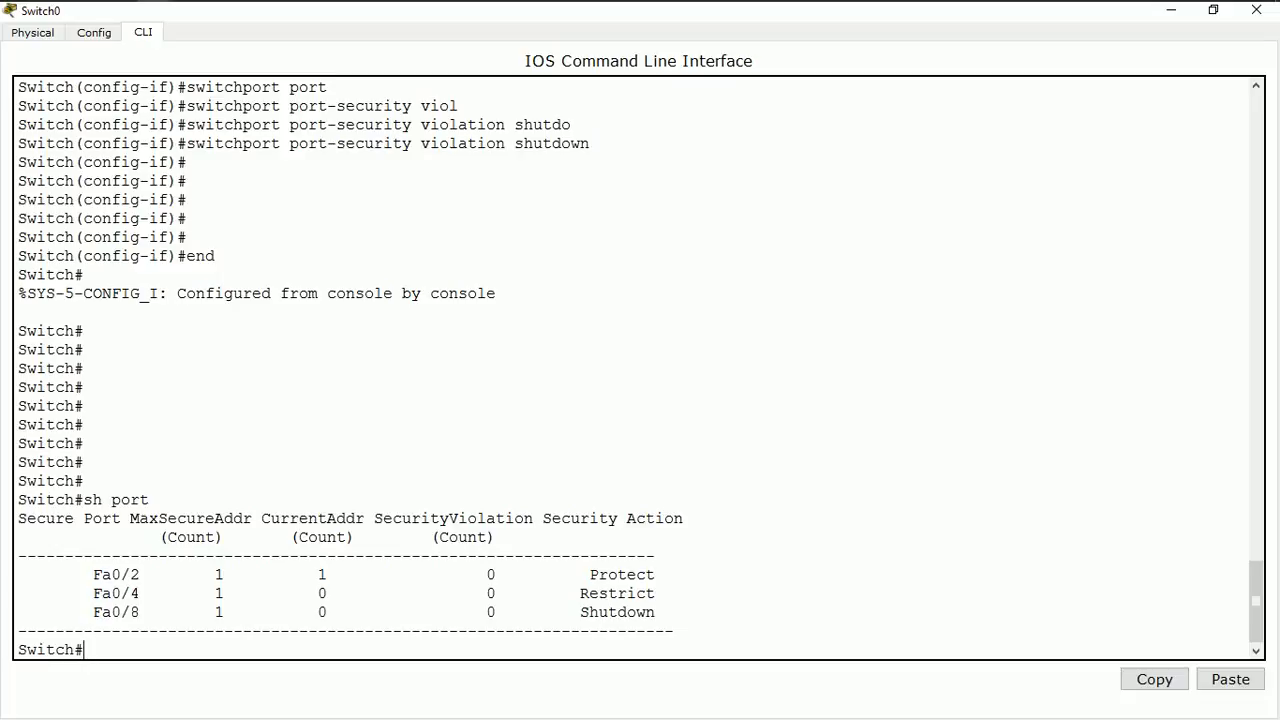
{"action": "key", "text": "Return"}
{"action": "key", "text": "Return"}
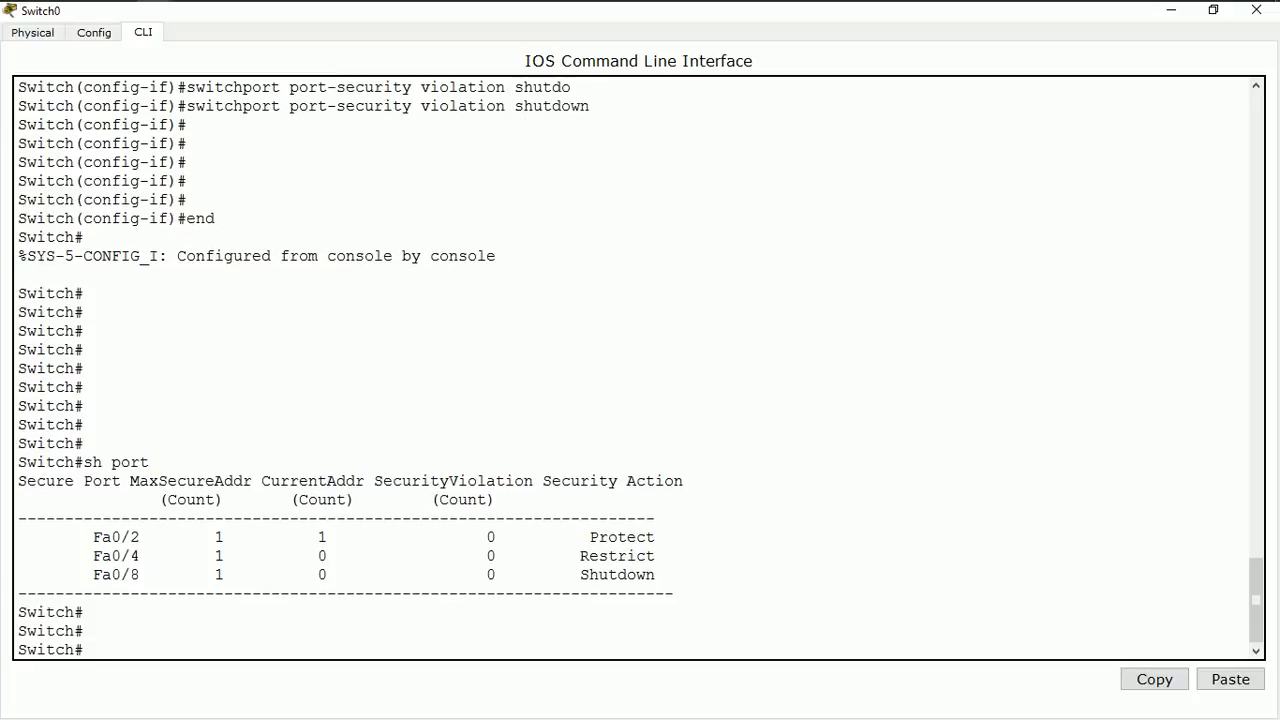
{"action": "key", "text": "Return"}
{"action": "key", "text": "Return"}
{"action": "key", "text": "Return"}
{"action": "key", "text": "Return"}
{"action": "key", "text": "Return"}
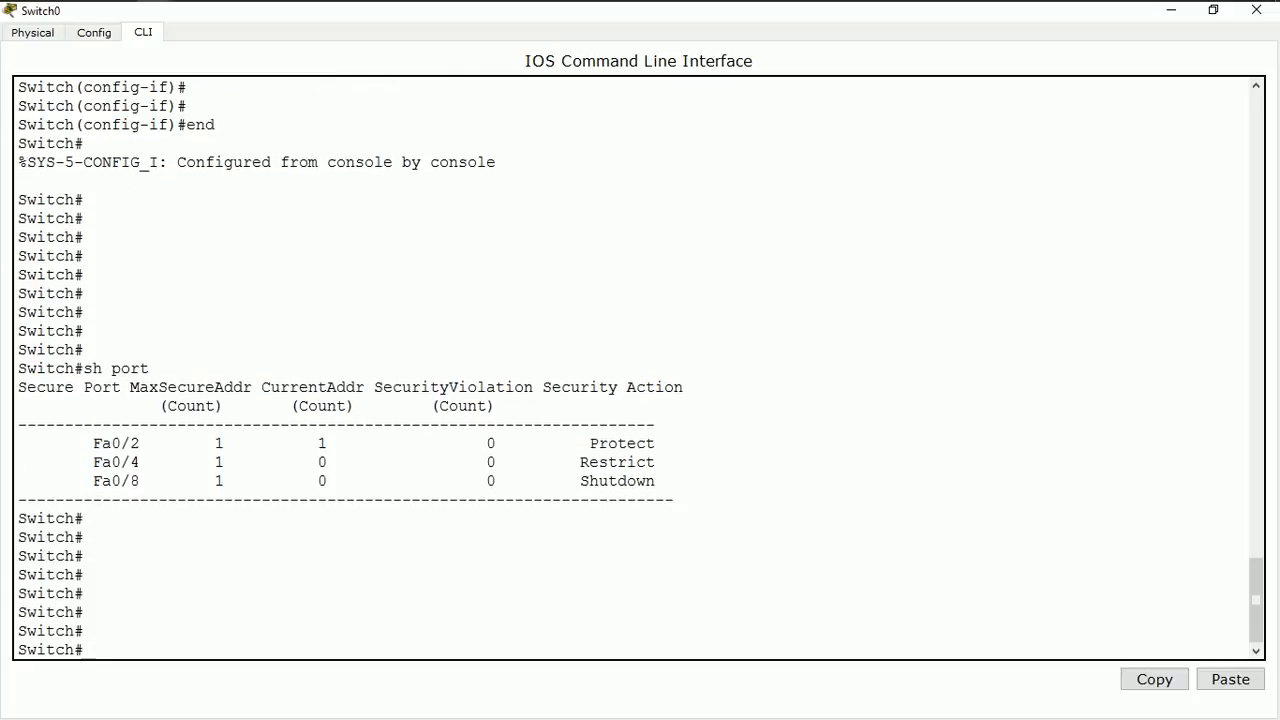
Show the port security details of fa0/2 with sh port-security int fa0/2.
{"action": "type", "text": "sh "}
{"action": "type", "text": "int f"}
{"action": "key", "text": "BackSpace"}
{"action": "key", "text": "BackSpace"}
{"action": "key", "text": "BackSpace"}
{"action": "key", "text": "BackSpace"}
{"action": "key", "text": "BackSpace"}
{"action": "type", "text": "port"}
{"action": "key", "text": "BackSpace"}
{"action": "key", "text": "BackSpace"}
{"action": "key", "text": "BackSpace"}
{"action": "key", "text": "BackSpace"}
{"action": "type", "text": "port"}
{"action": "key", "text": "Tab"}
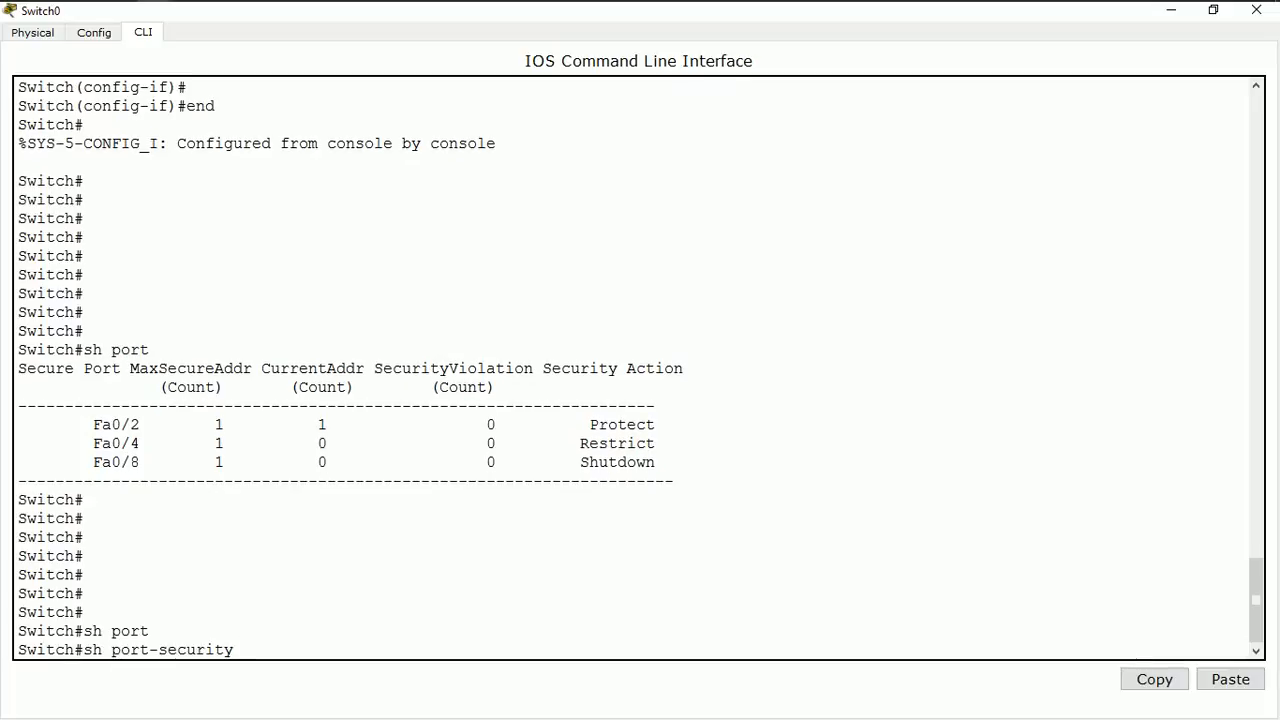
{"action": "type", "text": "int fa0/2"}
{"action": "key", "text": "Return"}
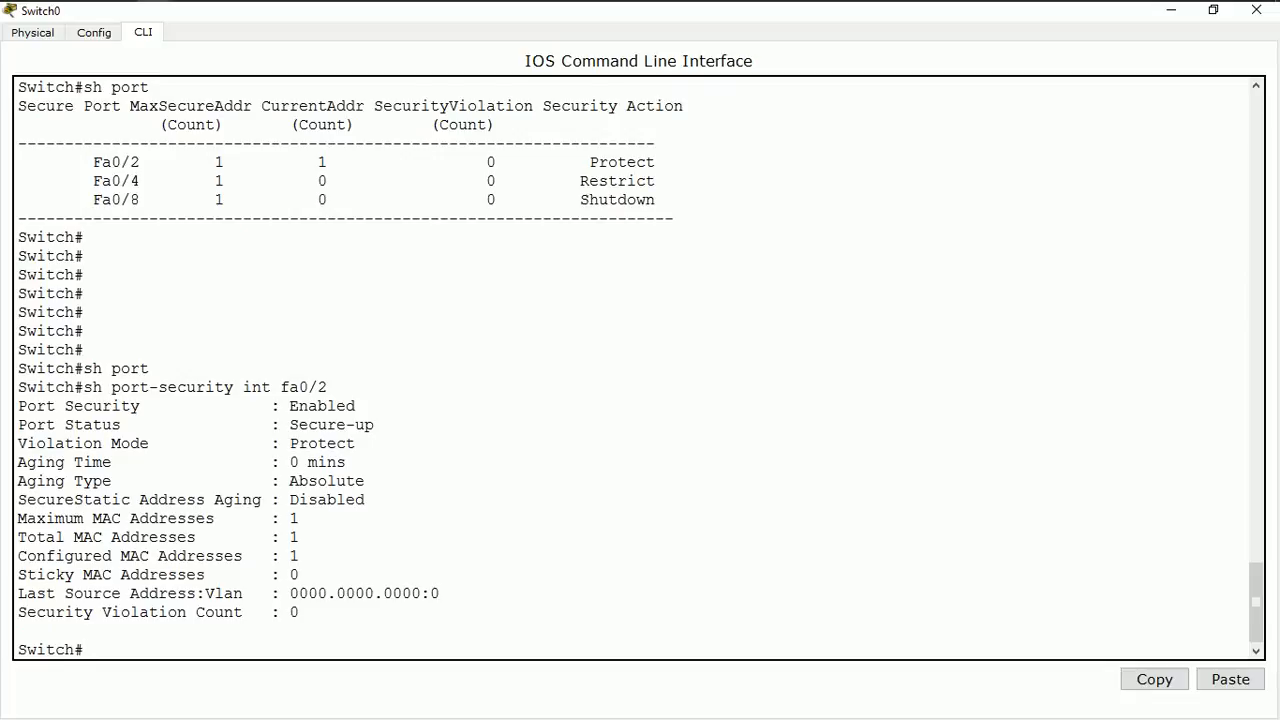
List the running configuration with sh run and page through the interface sections to examine their port security and shutdown settings.
{"action": "type", "text": "sh"}
{"action": "type", "text": " ru"}
{"action": "key", "text": "BackSpace"}
{"action": "type", "text": "un"}
{"action": "key", "text": "Return"}
{"action": "key", "text": "space"}
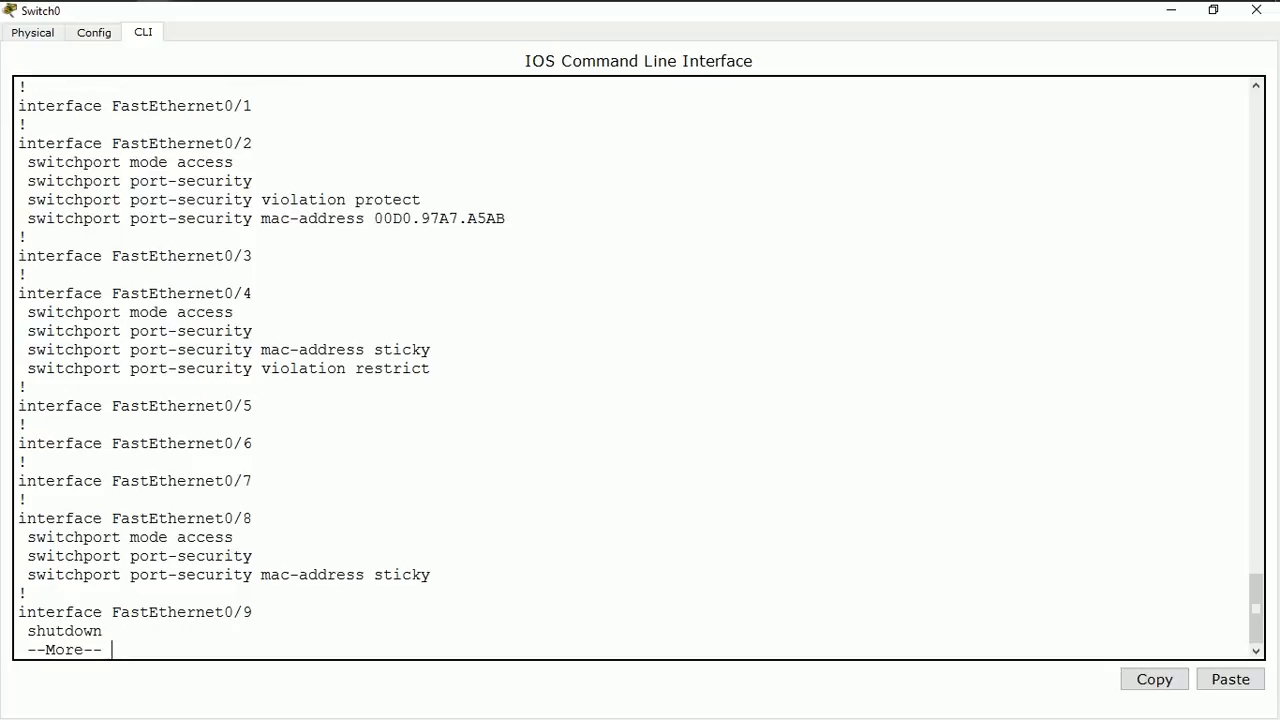
{"action": "key", "text": "space"}
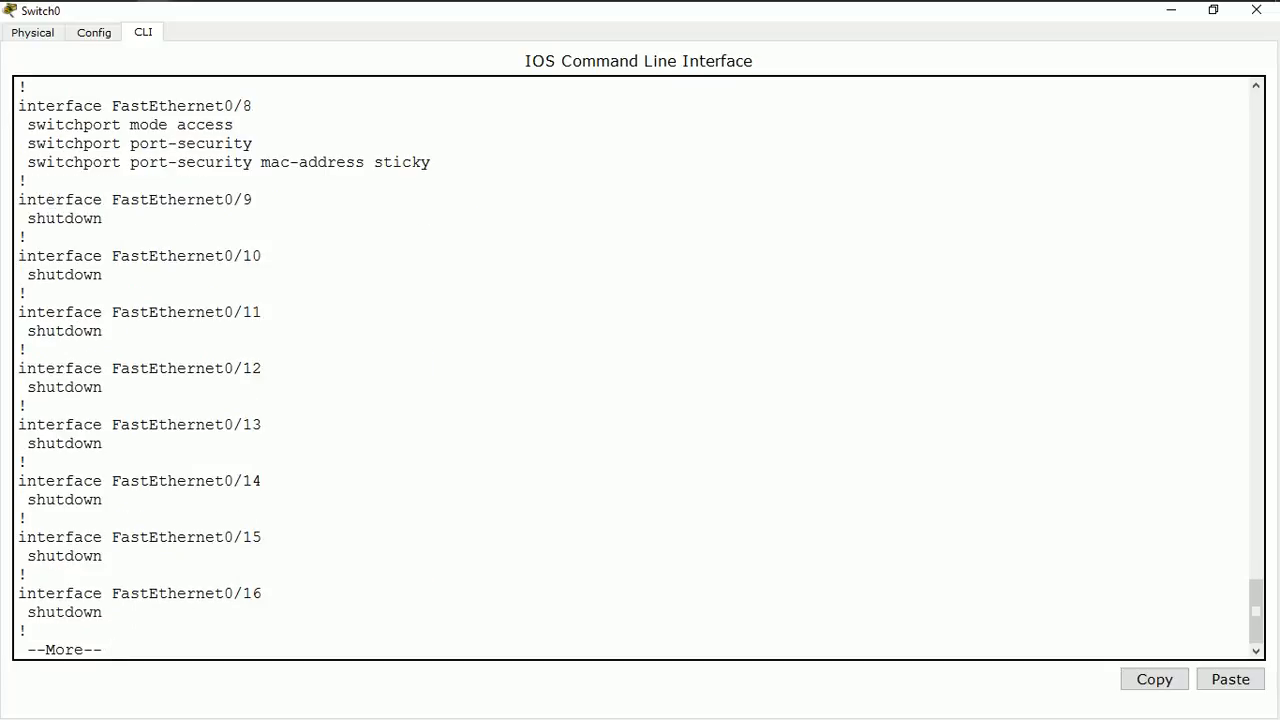
{"action": "key", "text": "space"}
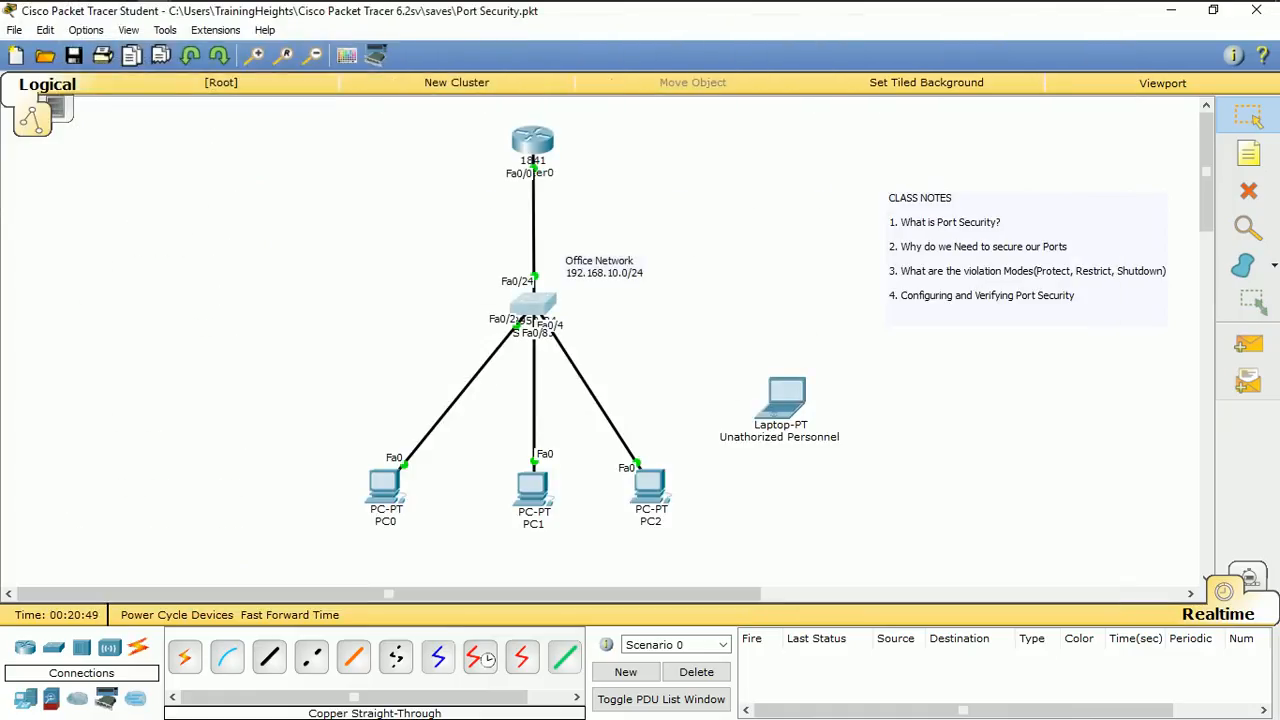
Ping 192.168.10.1 from PC1's command prompt, and close the PC1 window.
{"action": "left_click", "coordinate": [533, 487]}
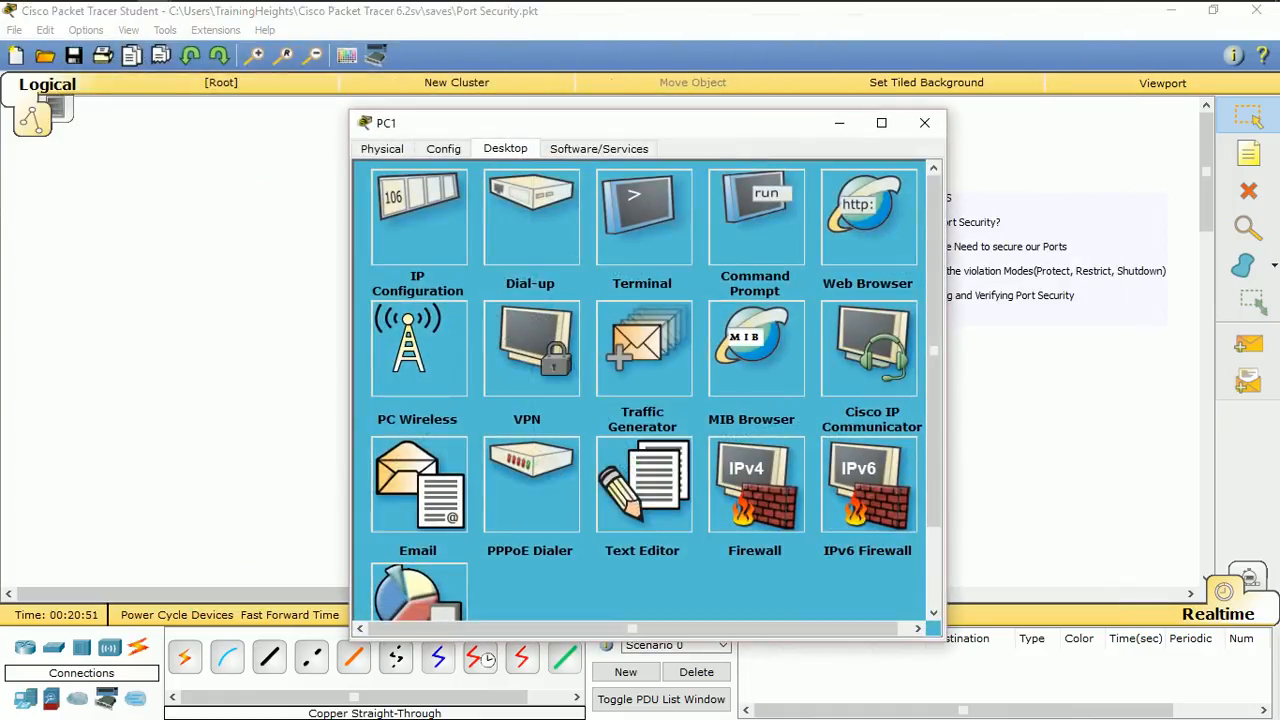
{"action": "left_click", "coordinate": [756, 217]}
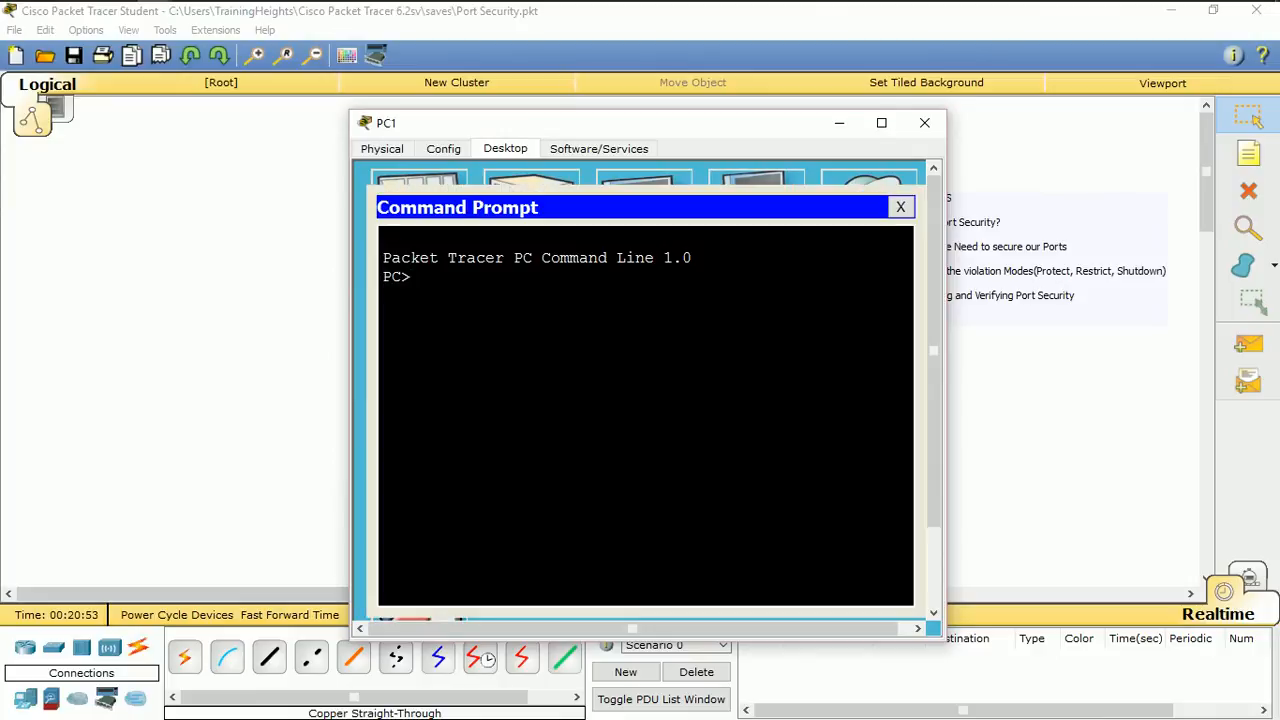
{"action": "type", "text": "ping 192.168.10.1"}
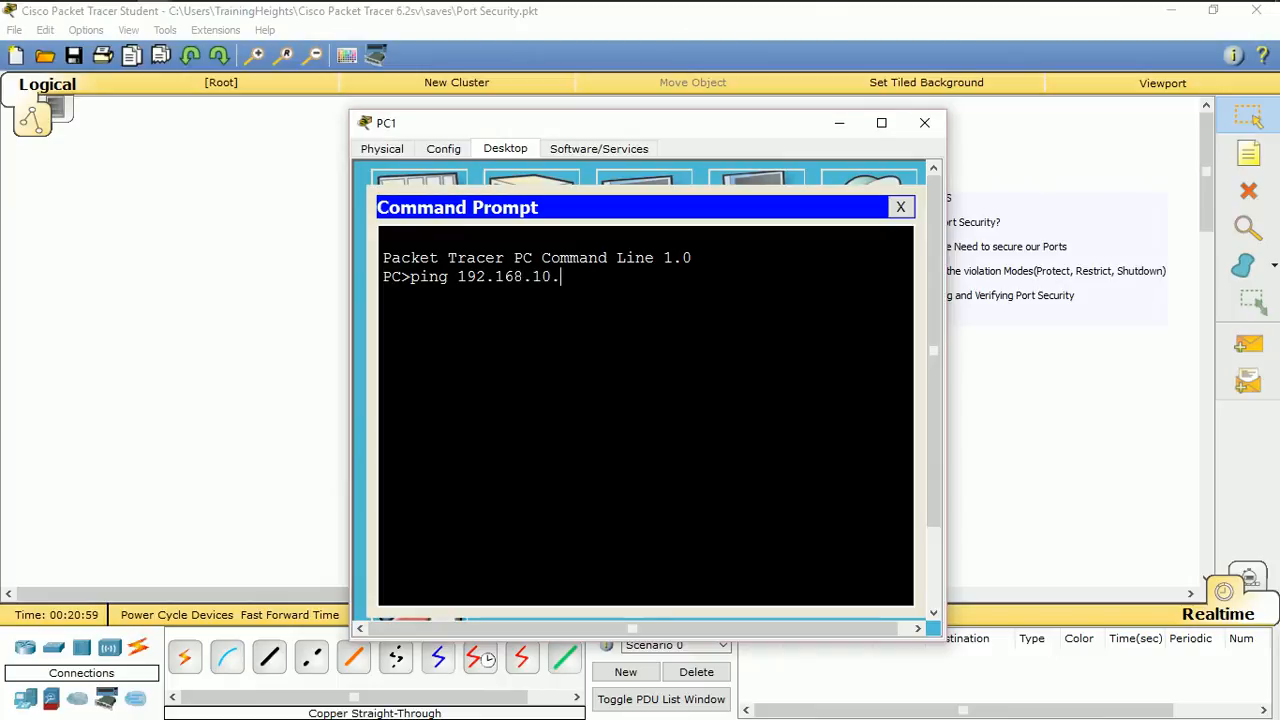
{"action": "key", "text": "Return"}
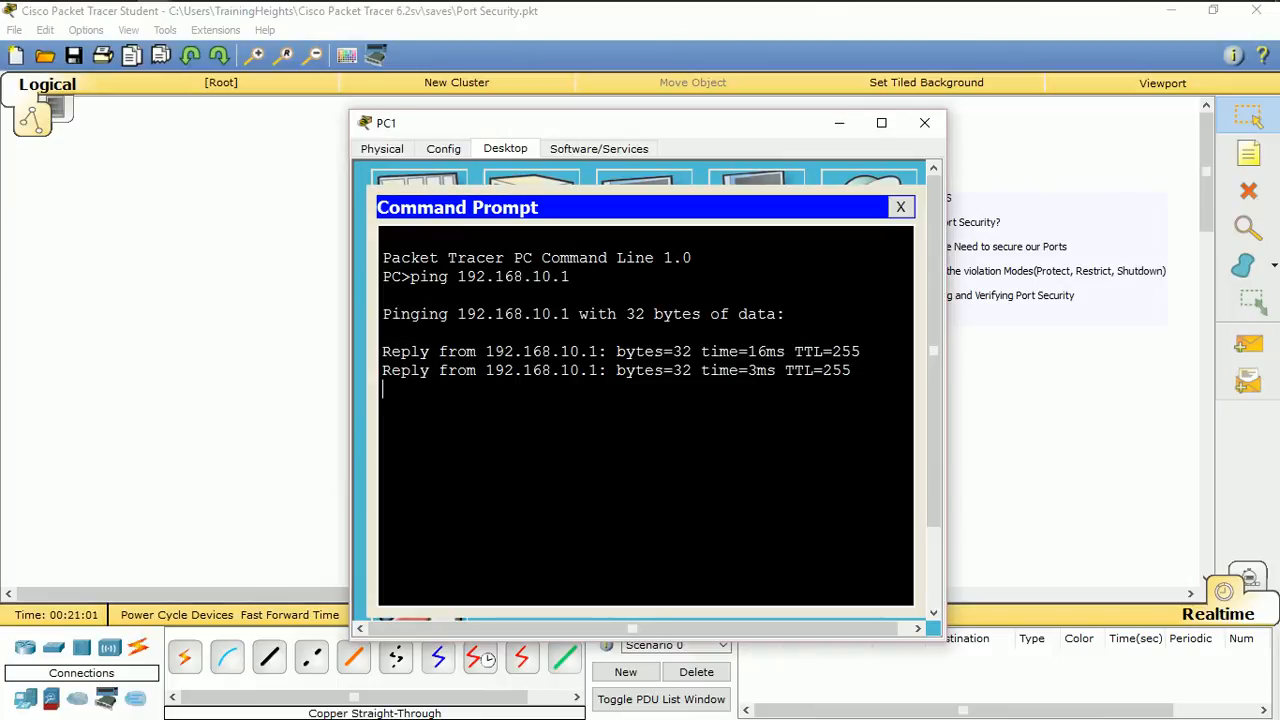
{"action": "left_click", "coordinate": [900, 206]}
{"action": "left_click", "coordinate": [924, 122]}
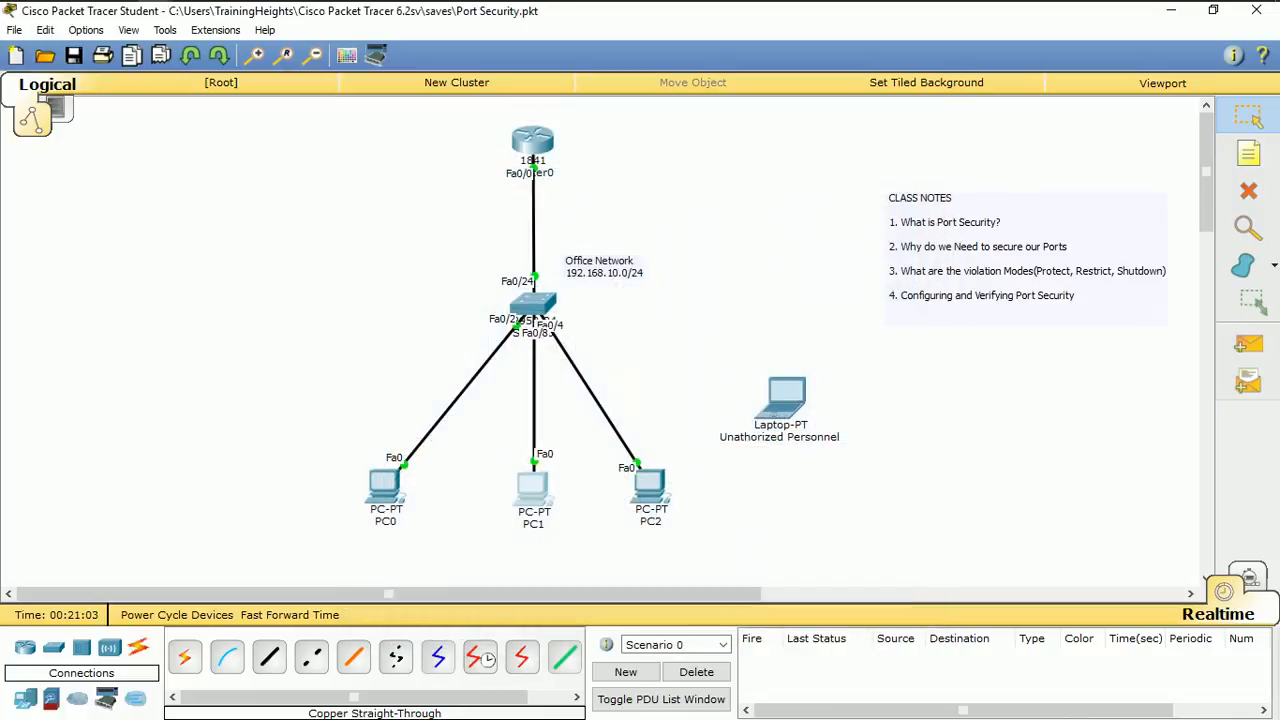
Ping 192.168.10.2 from PC2's command prompt, interrupt it after a few replies, and close the PC2 window.
{"action": "left_click", "coordinate": [650, 485]}
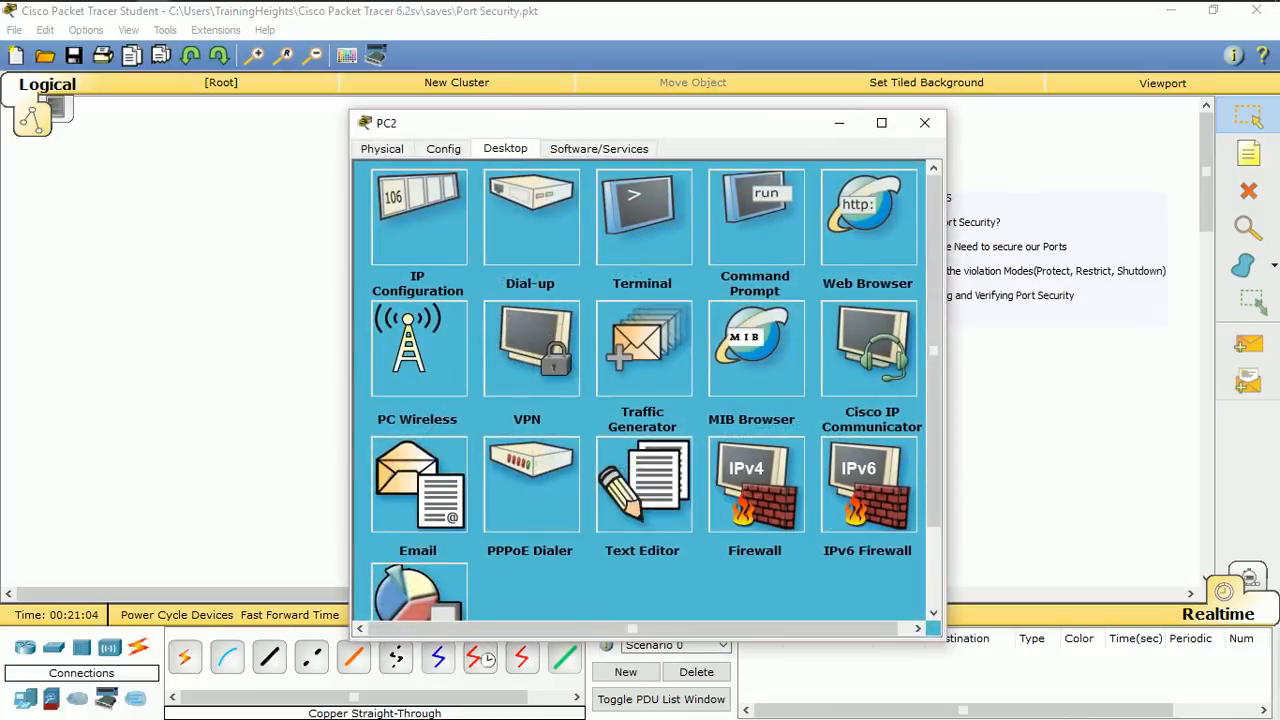
{"action": "left_click", "coordinate": [755, 230]}
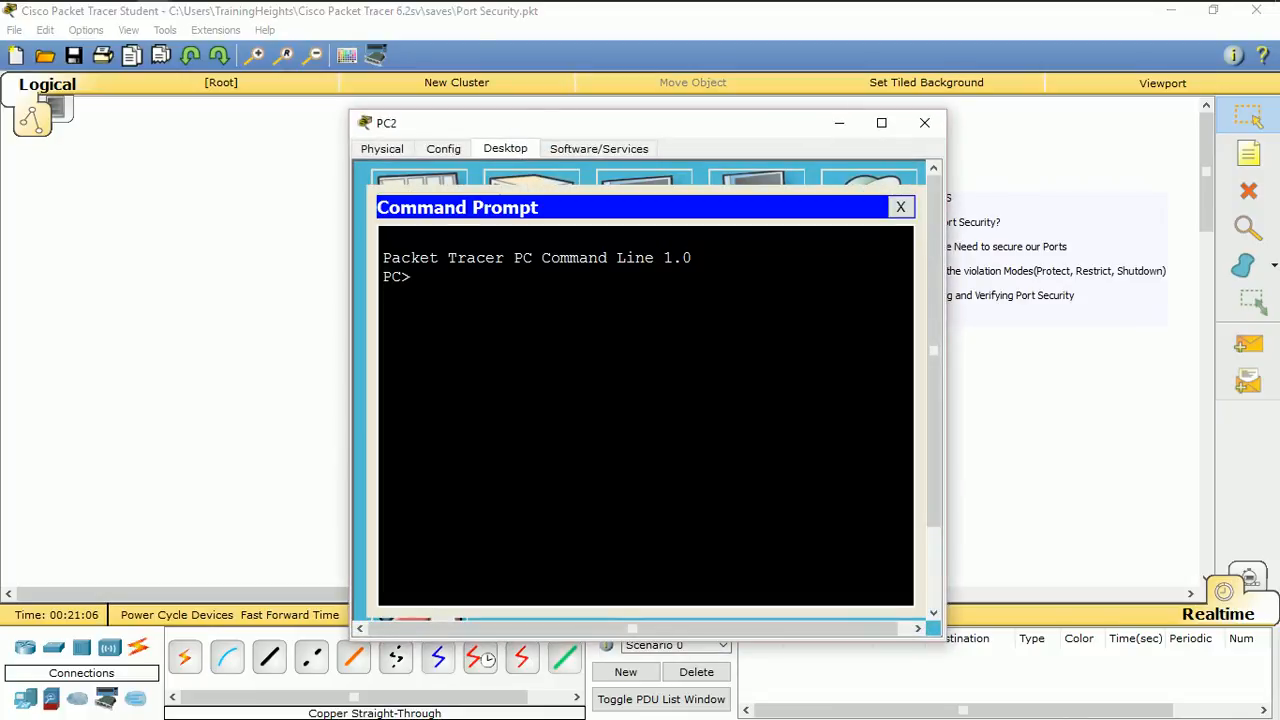
{"action": "type", "text": "ping 192.168.0"}
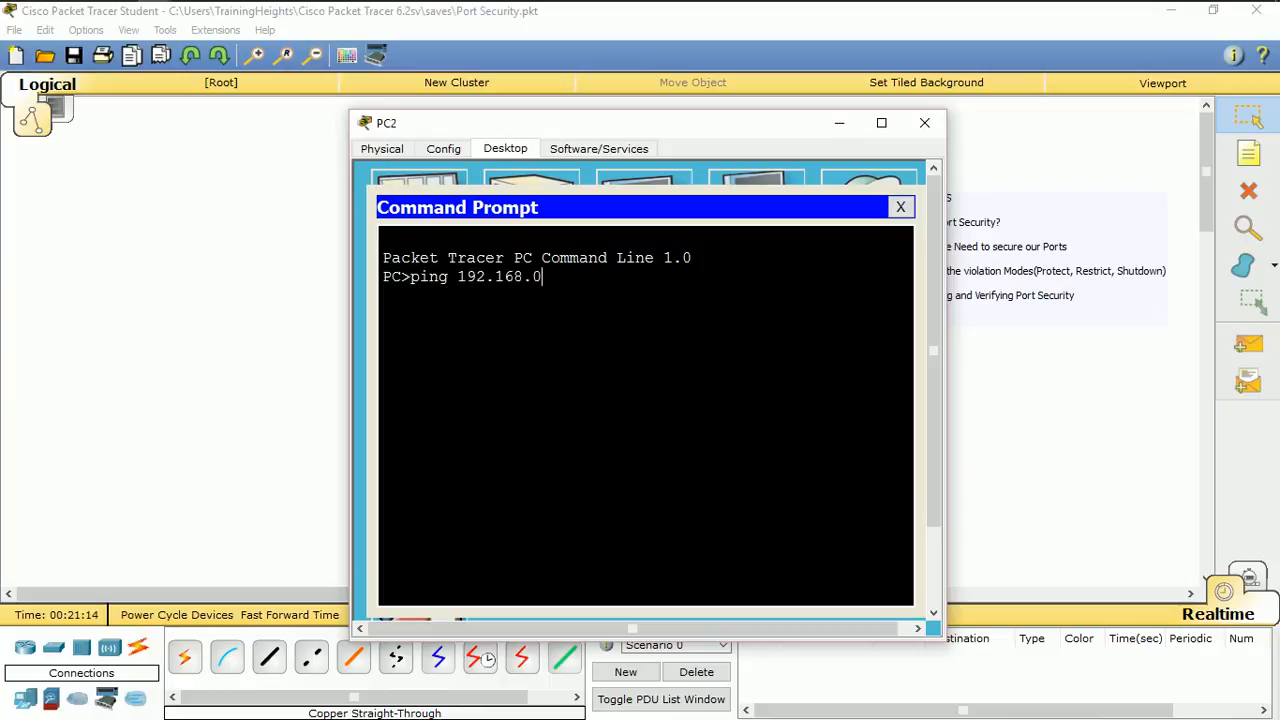
{"action": "key", "text": "BackSpace"}
{"action": "type", "text": "10.2"}
{"action": "key", "text": "Return"}
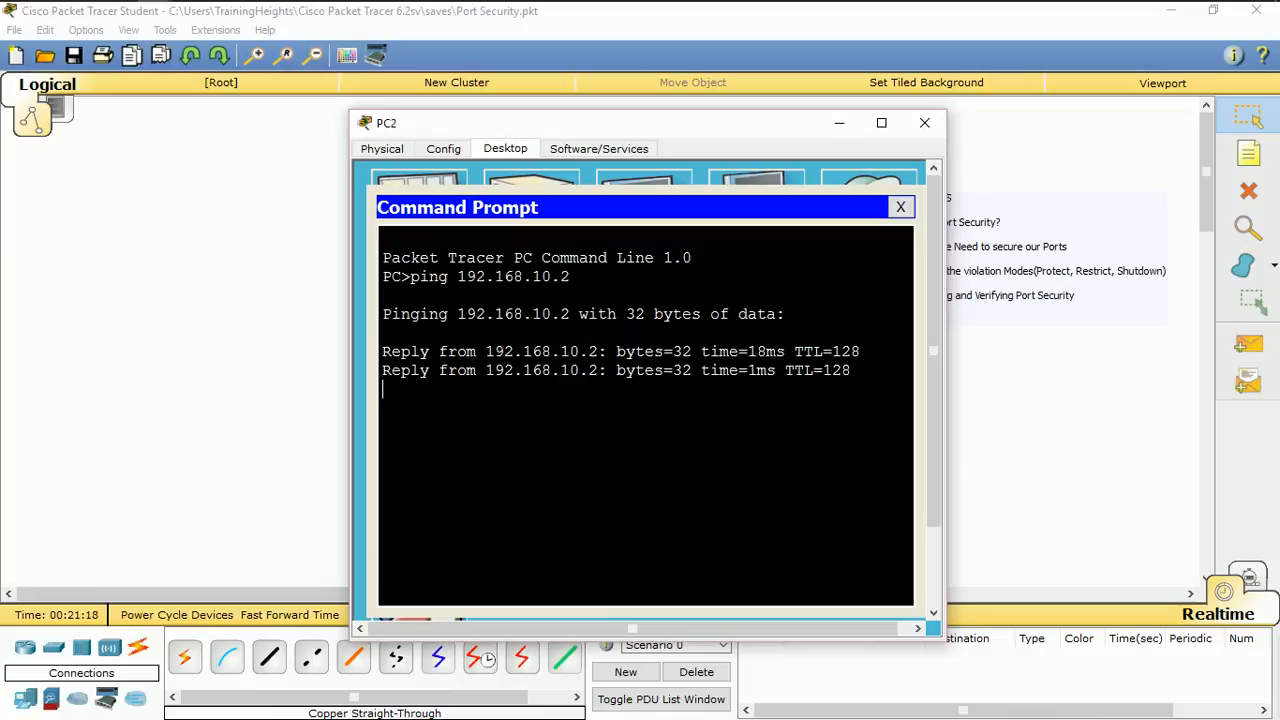
{"action": "key", "text": "ctrl+c"}
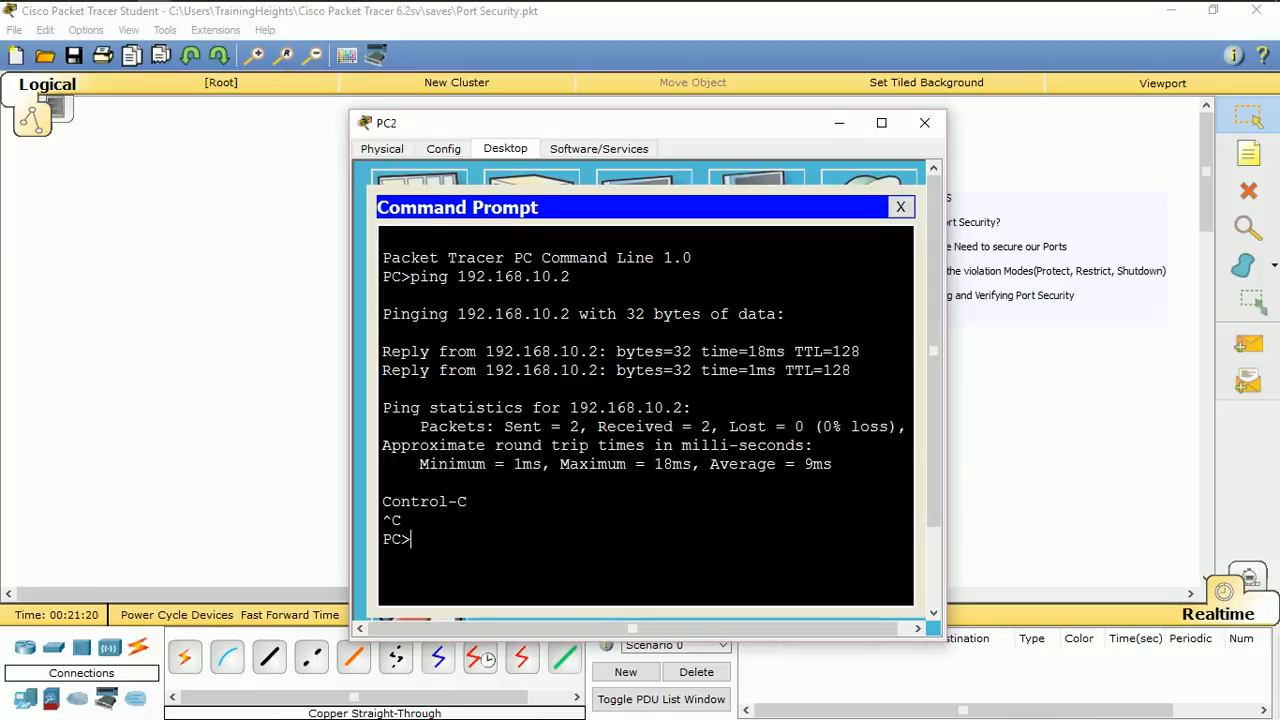
{"action": "left_click", "coordinate": [924, 122]}
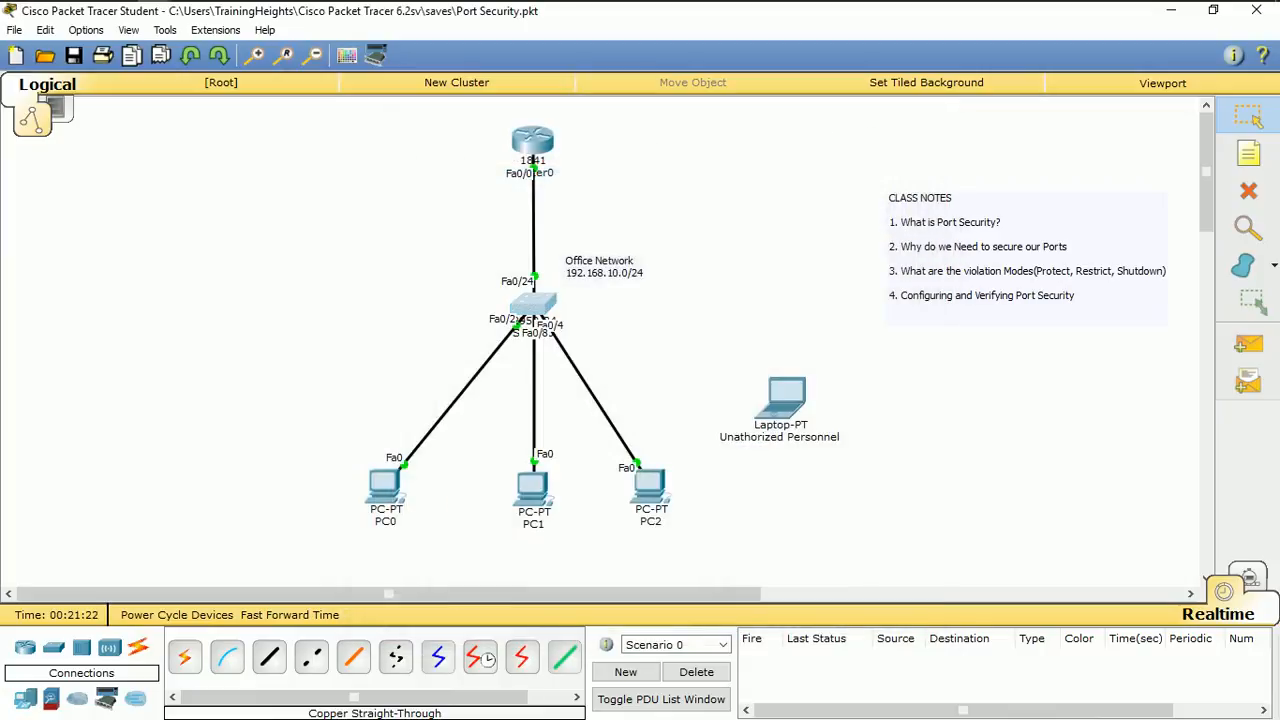
Reopen Switch0's command line maximized and page through the pending configuration listing to its end.
{"action": "left_click", "coordinate": [533, 305]}
{"action": "left_click", "coordinate": [881, 123]}
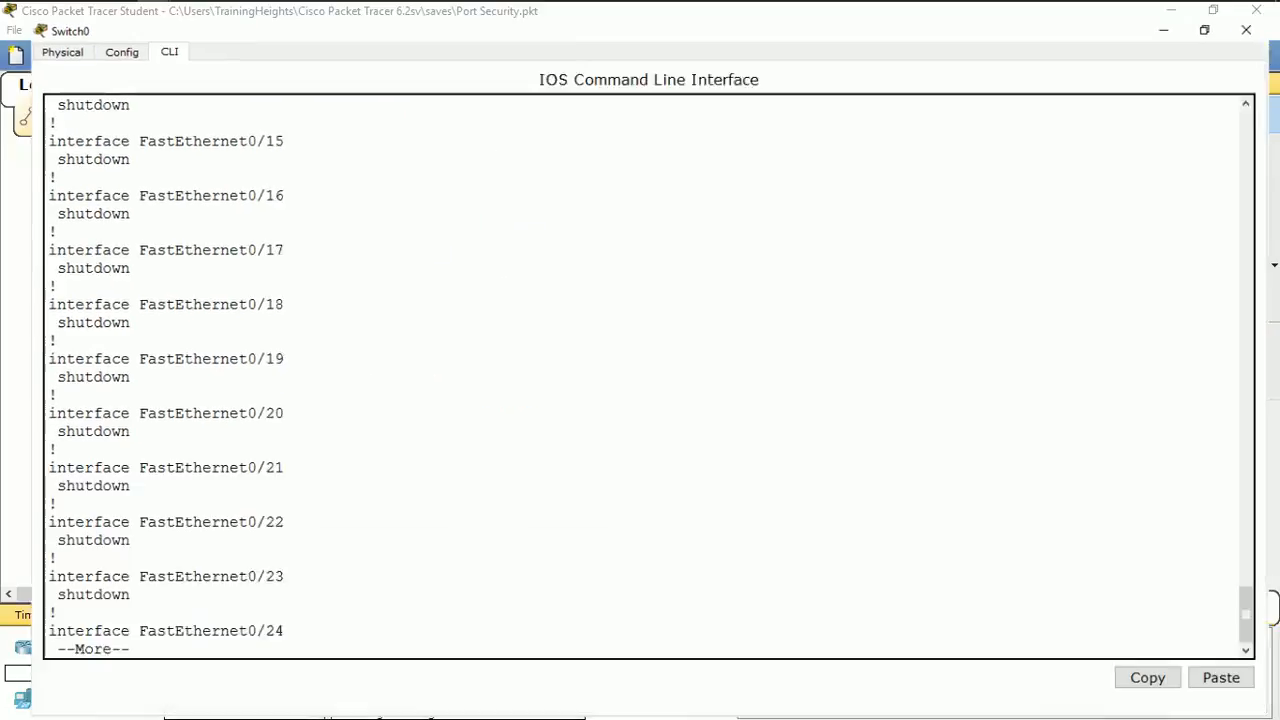
{"action": "left_click", "coordinate": [264, 574]}
{"action": "key", "text": "Return"}
{"action": "key", "text": "Return"}
{"action": "key", "text": "space"}
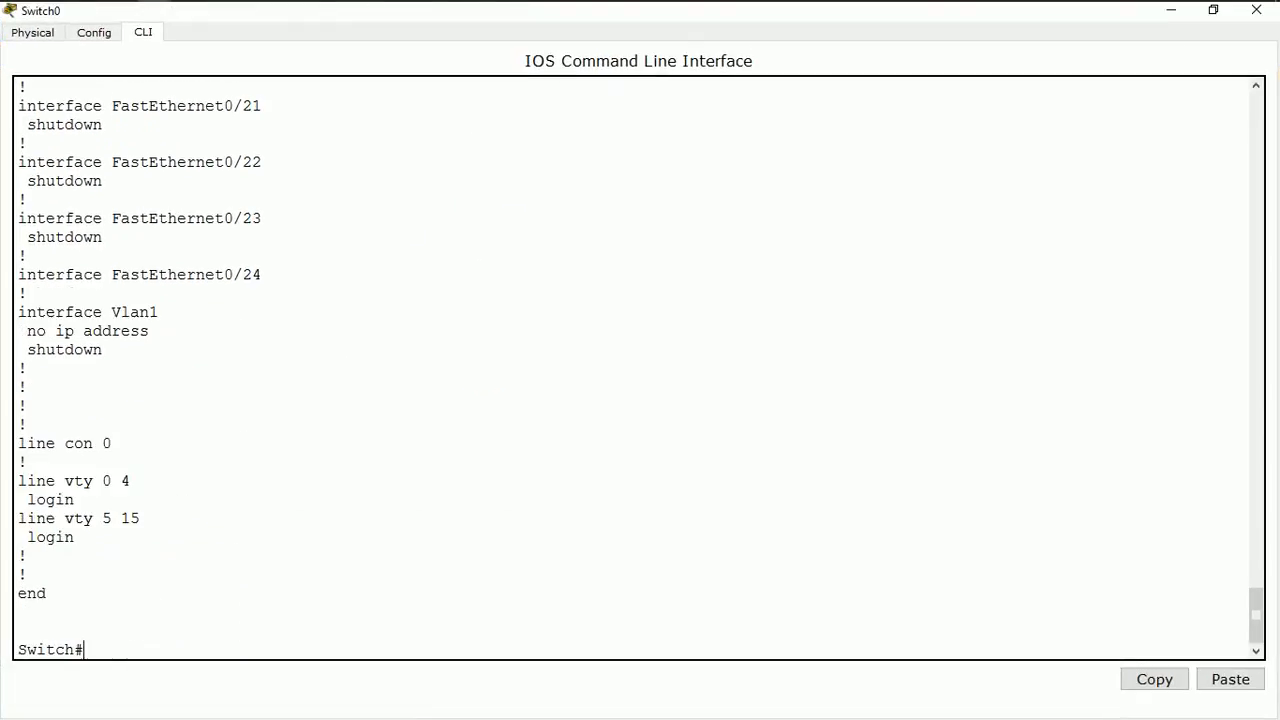
List the running configuration again with sh run, examine the sticky MAC entries of fa0/4 and fa0/8, and close the Switch0 window.
{"action": "type", "text": "sh run"}
{"action": "key", "text": "Return"}
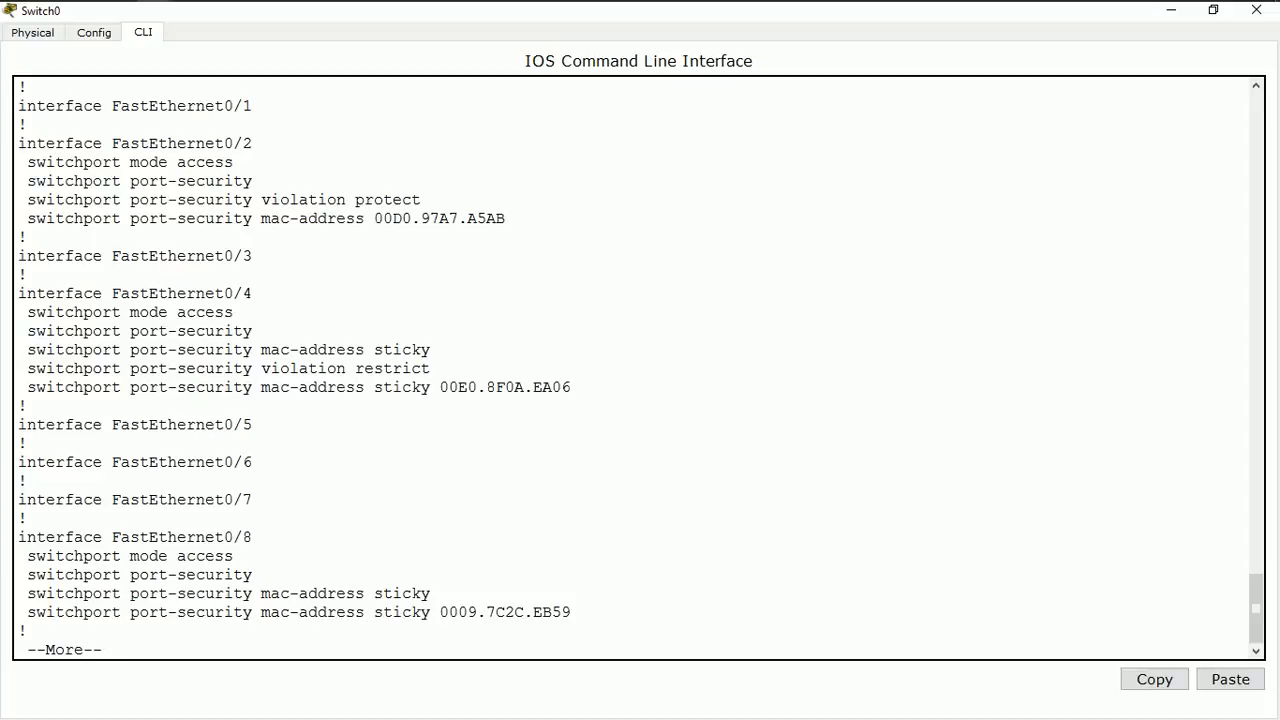
{"action": "key", "text": "space"}
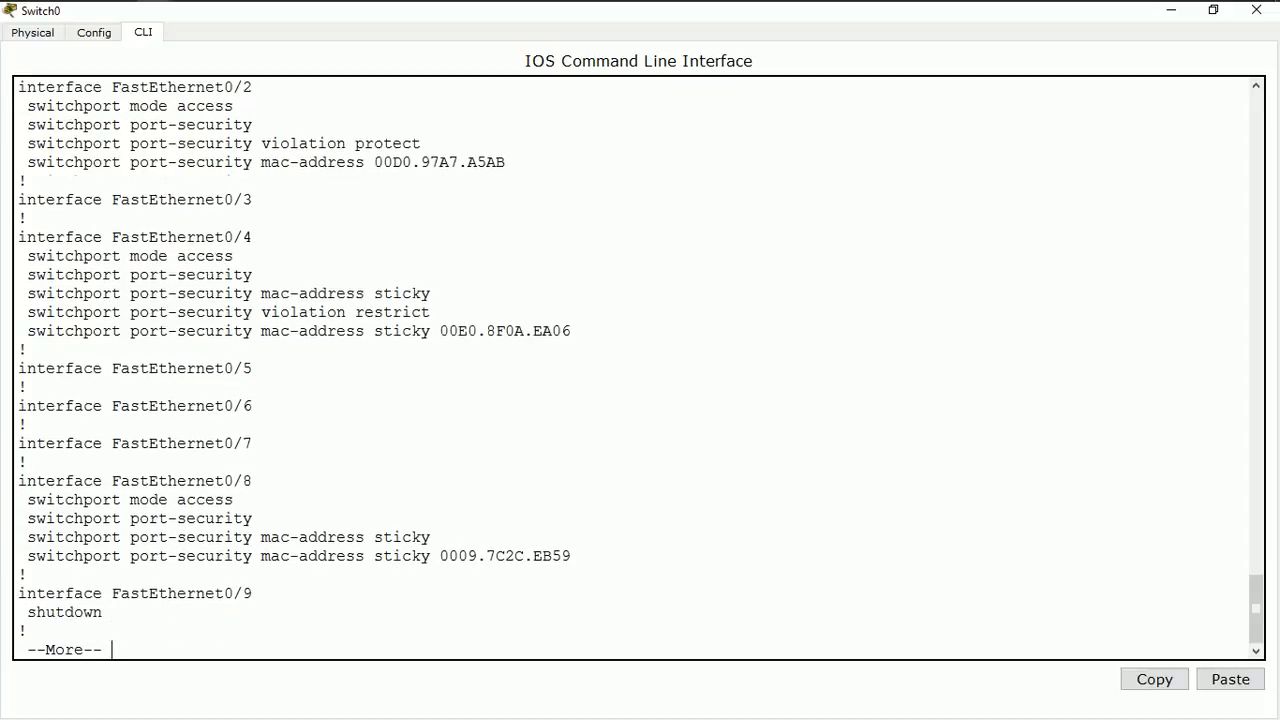
{"action": "key", "text": "space"}
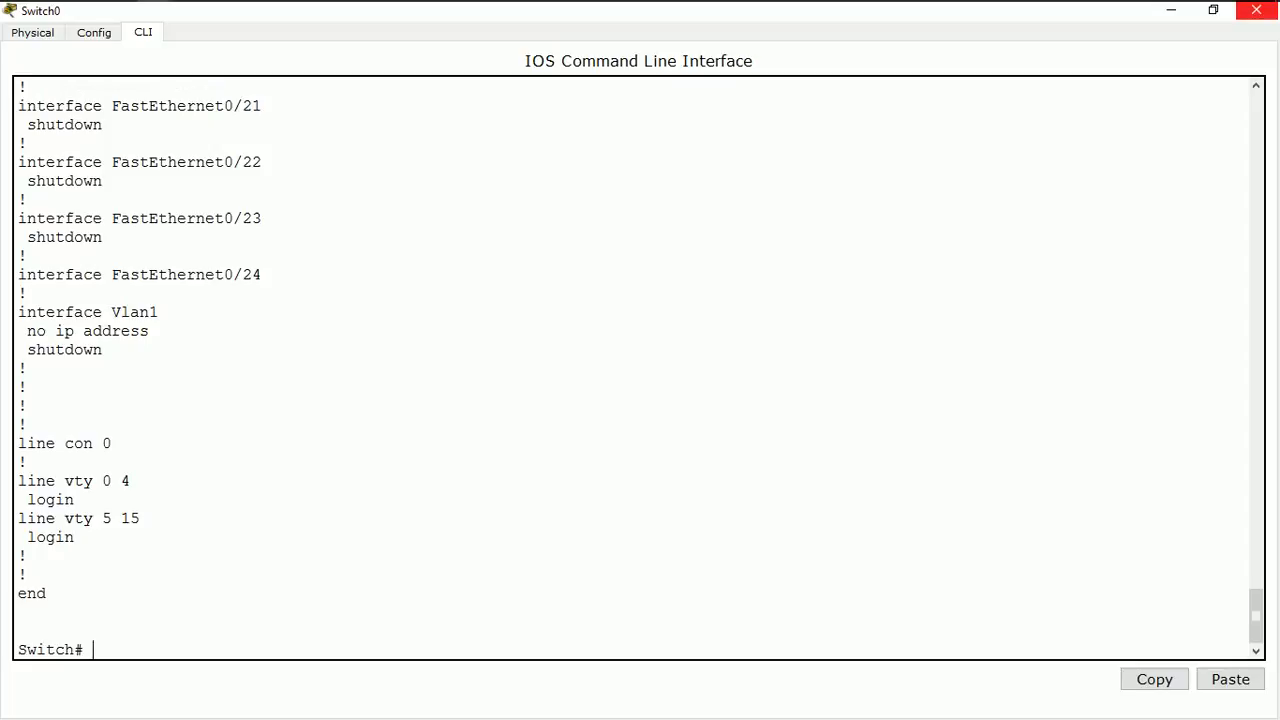
{"action": "left_click", "coordinate": [1256, 10]}
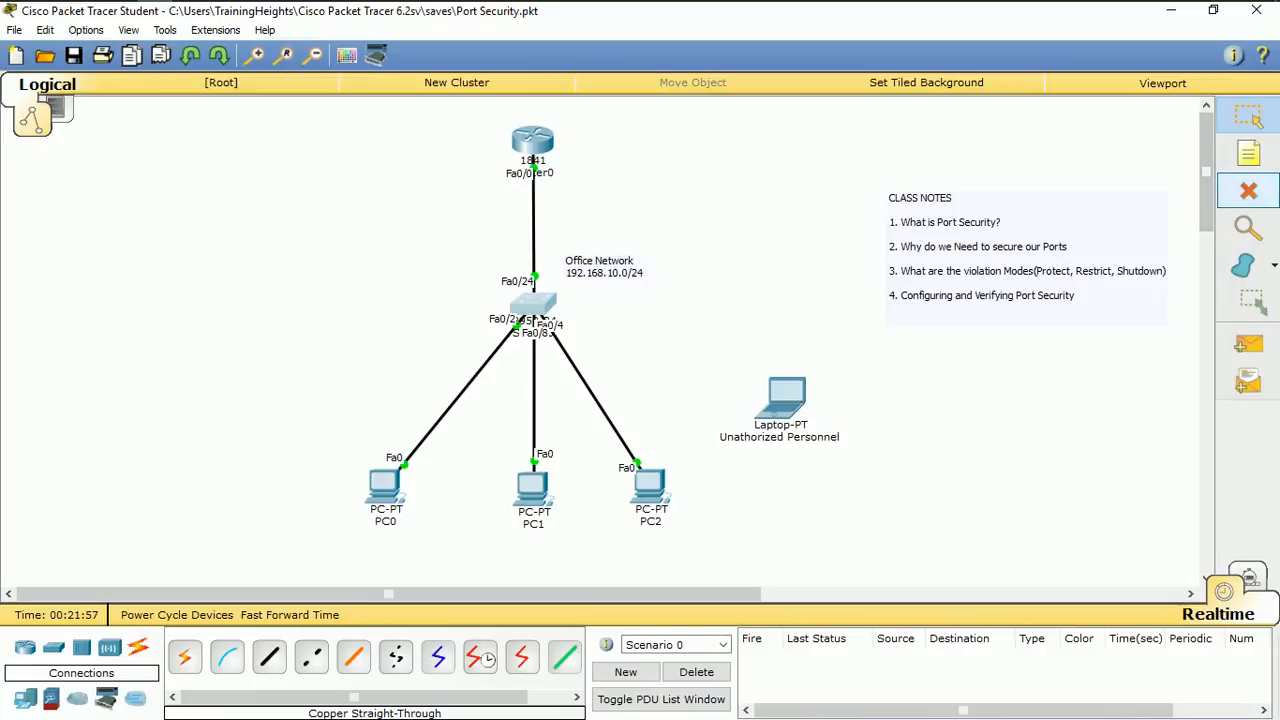
Delete the cable between PC2 and Switch0's fa0/8 port, and return to the selection tool.
{"action": "key", "text": "Delete"}
{"action": "left_click", "coordinate": [652, 392]}
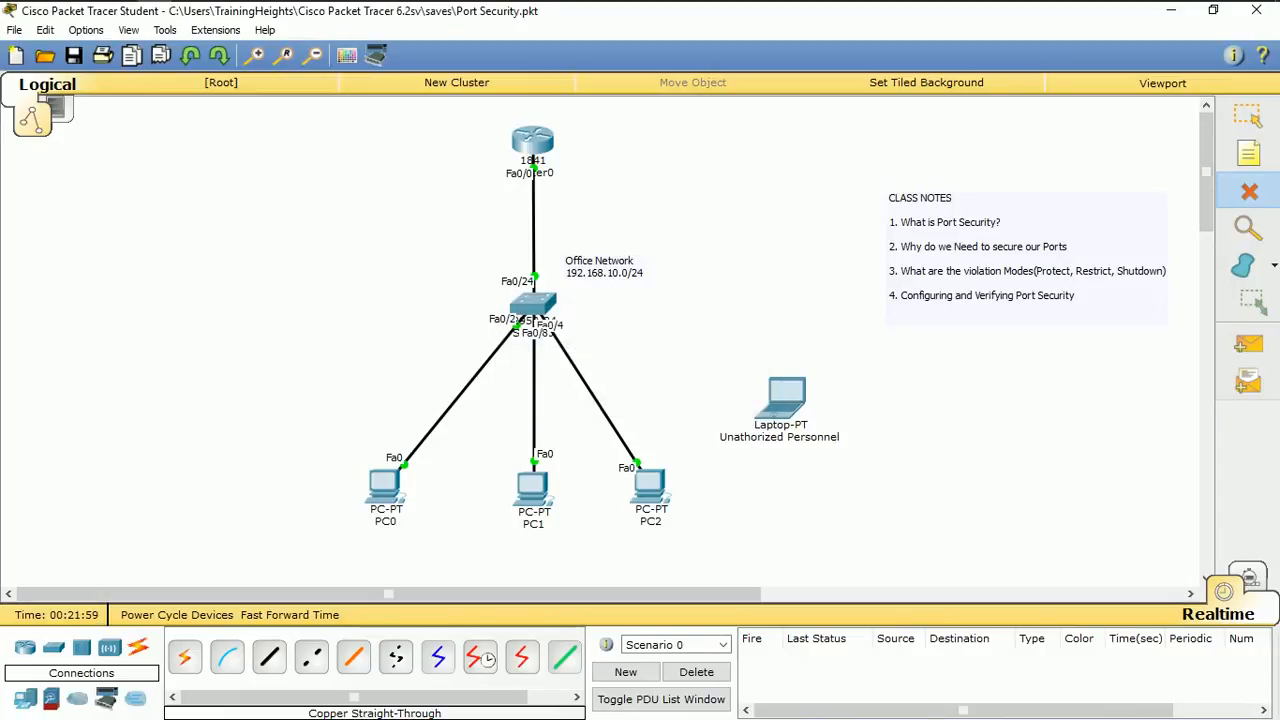
{"action": "left_click", "coordinate": [612, 426]}
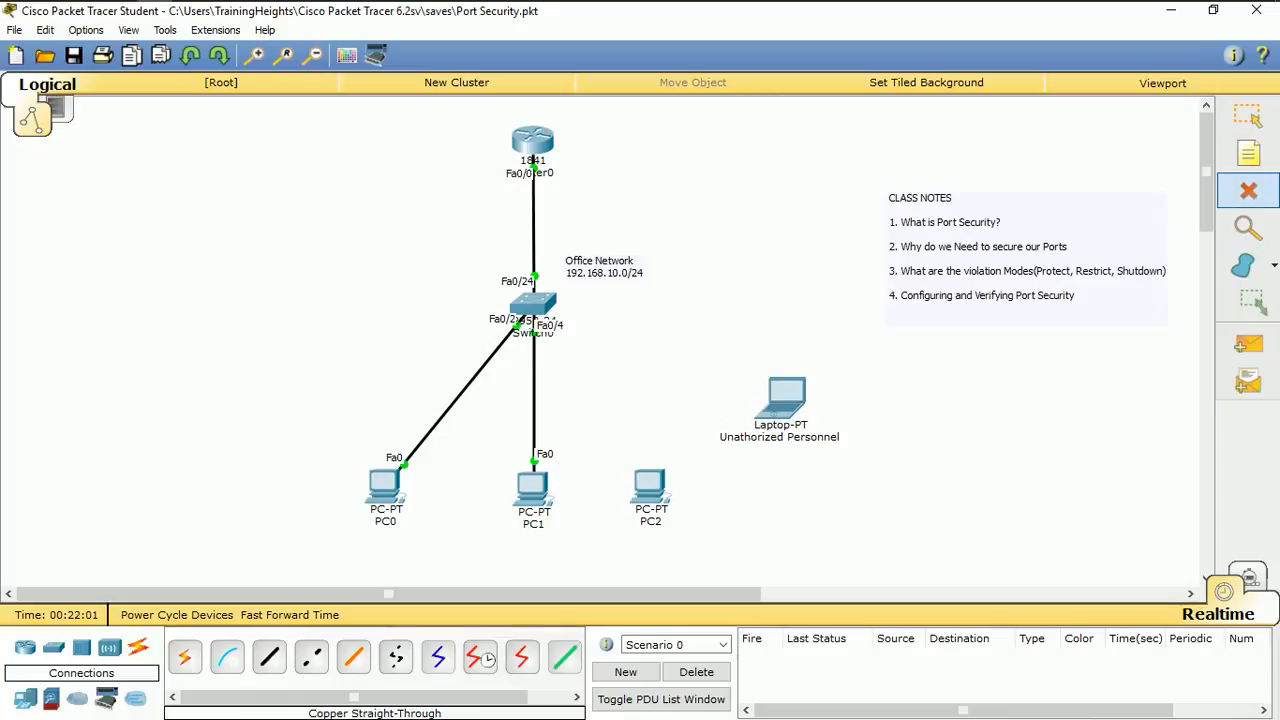
{"action": "left_click", "coordinate": [1248, 116]}
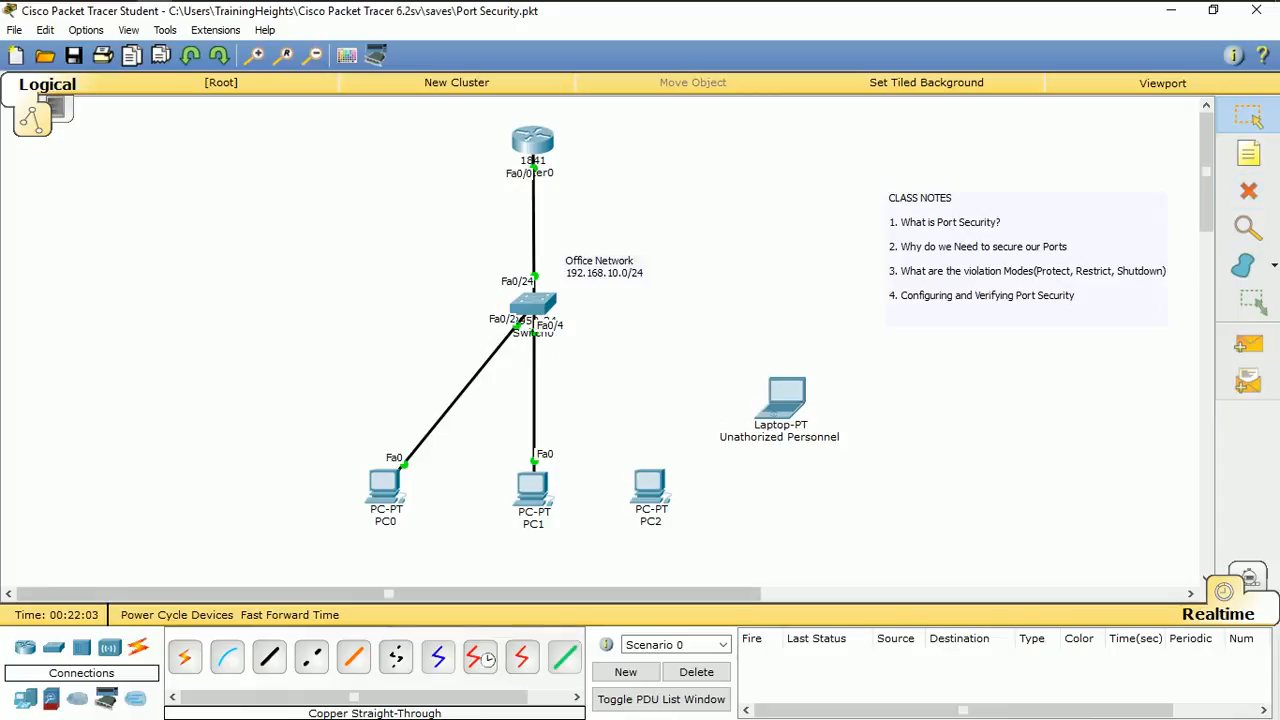
Connect Switch0's FastEthernet0/8 port to the Fa0 port of the Unathorized Personnel laptop with a copper straight-through cable.
{"action": "left_click", "coordinate": [269, 656]}
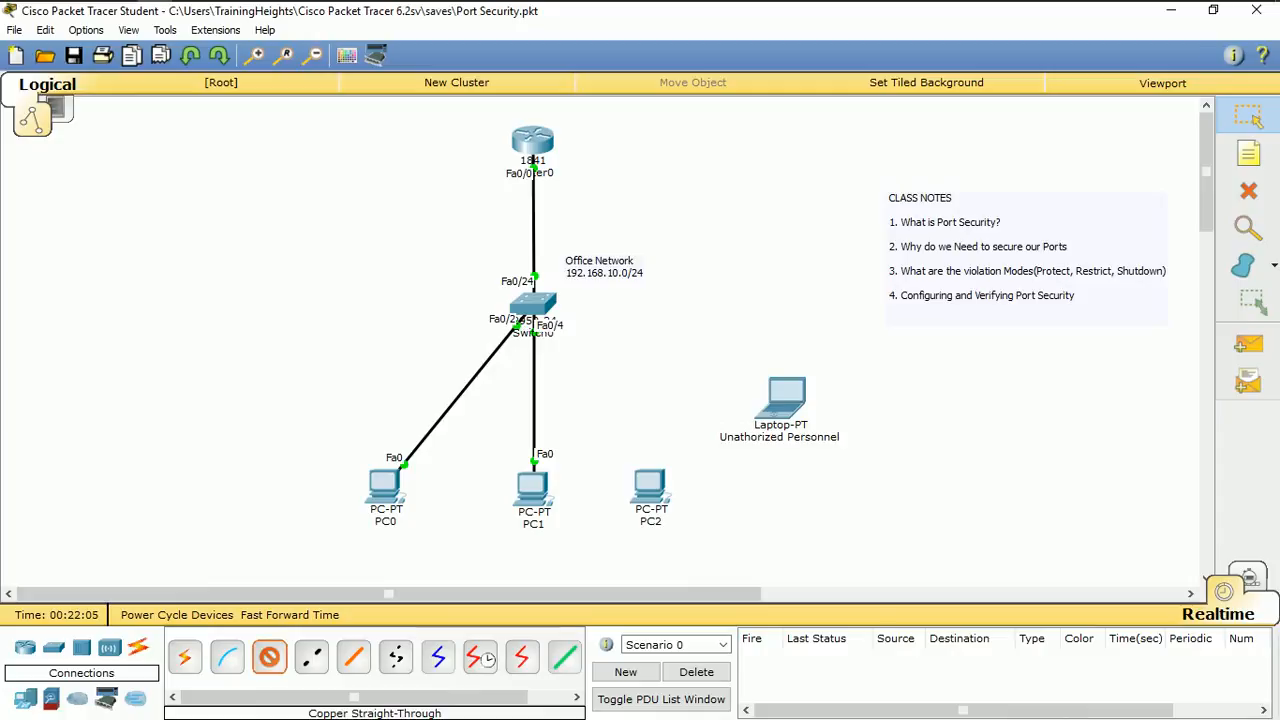
{"action": "left_click", "coordinate": [534, 310]}
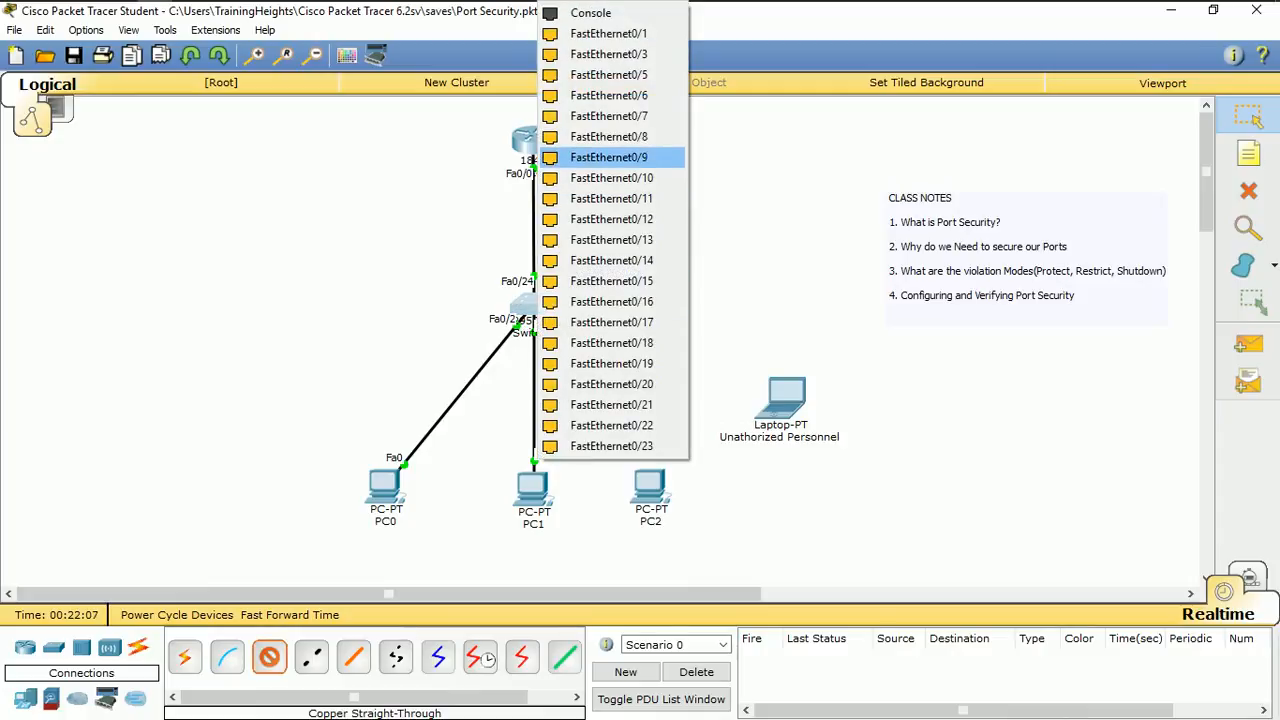
{"action": "left_click", "coordinate": [608, 136]}
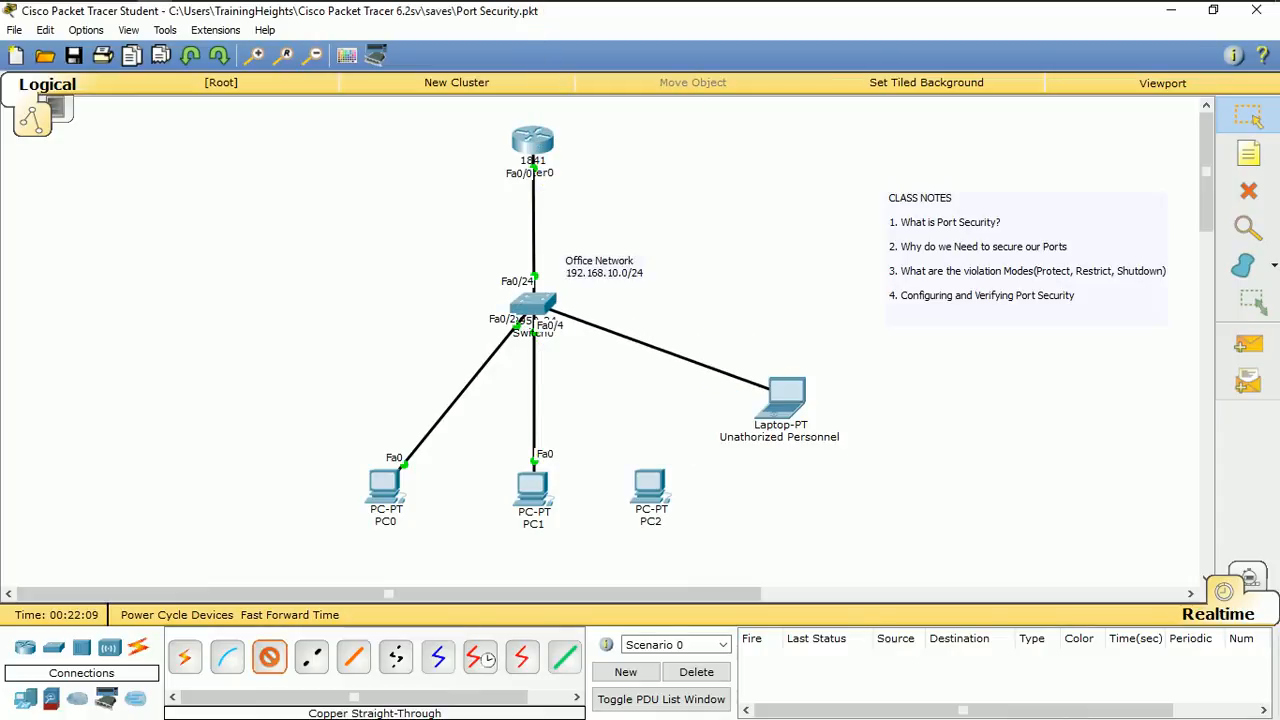
{"action": "left_click", "coordinate": [783, 393]}
{"action": "left_click", "coordinate": [840, 425]}
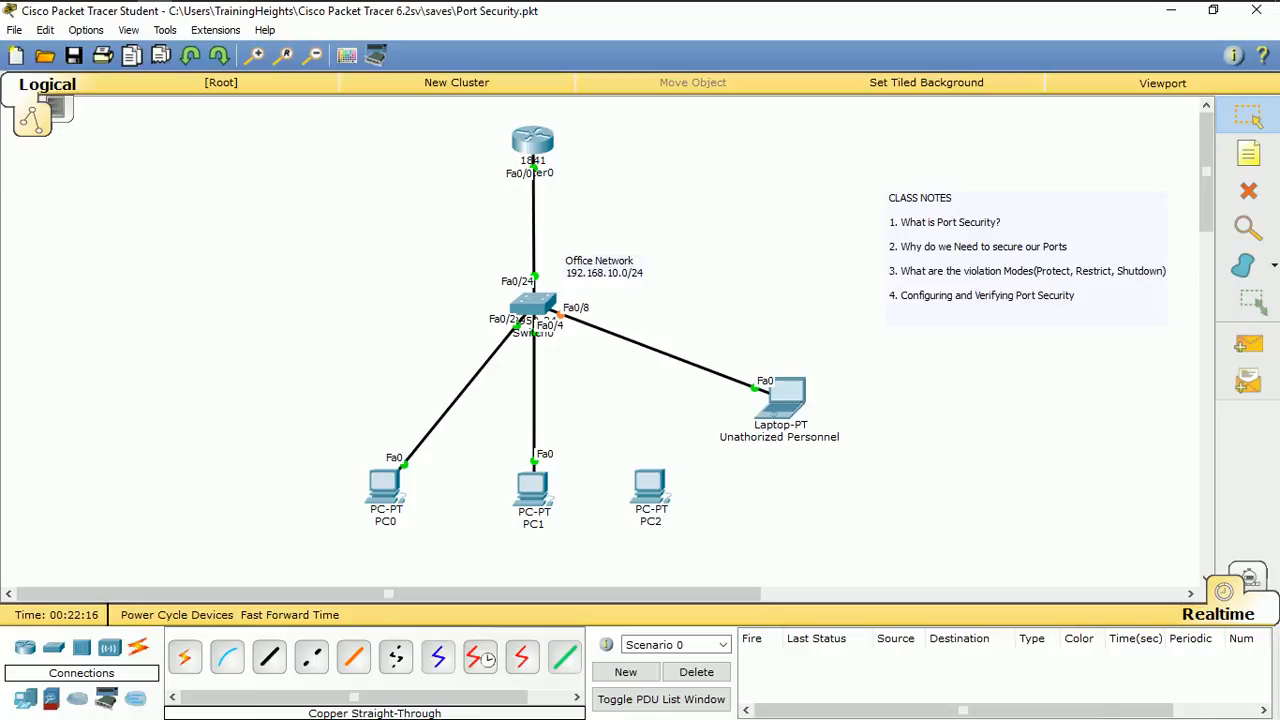
Check the IP configuration of the Unathorized Personnel laptop and close its window.
{"action": "left_click", "coordinate": [781, 395]}
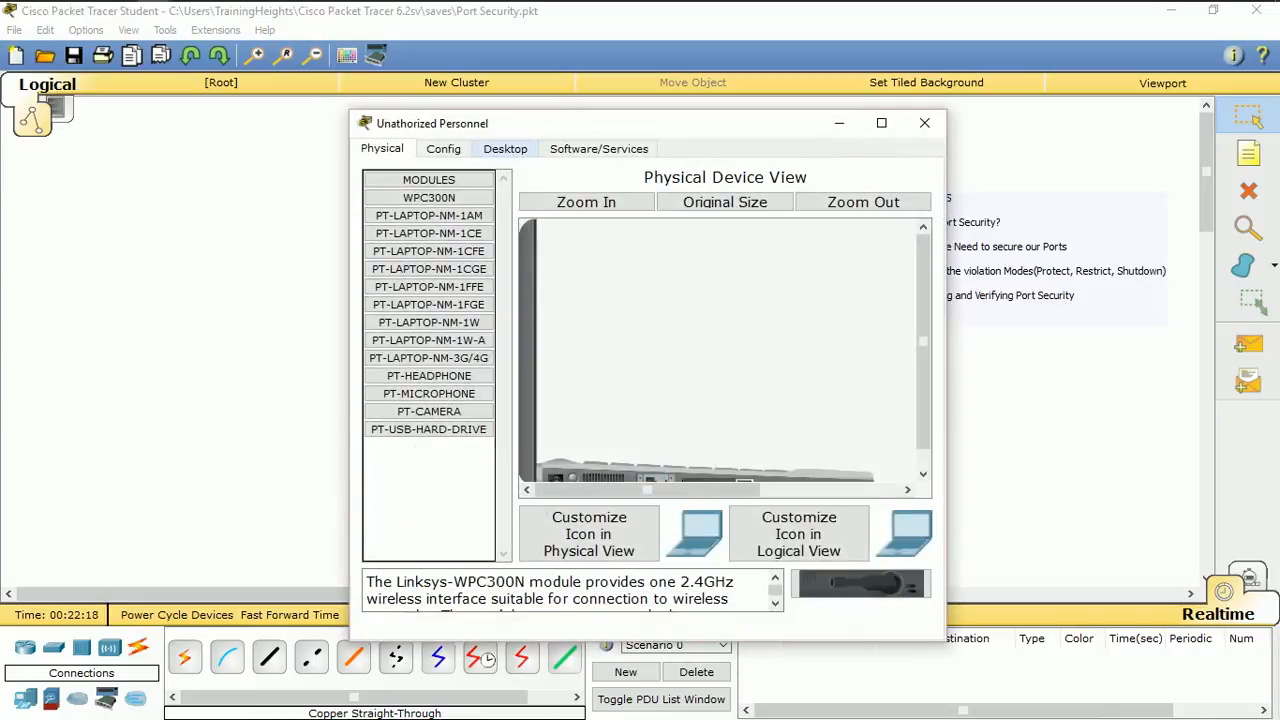
{"action": "left_click", "coordinate": [505, 148]}
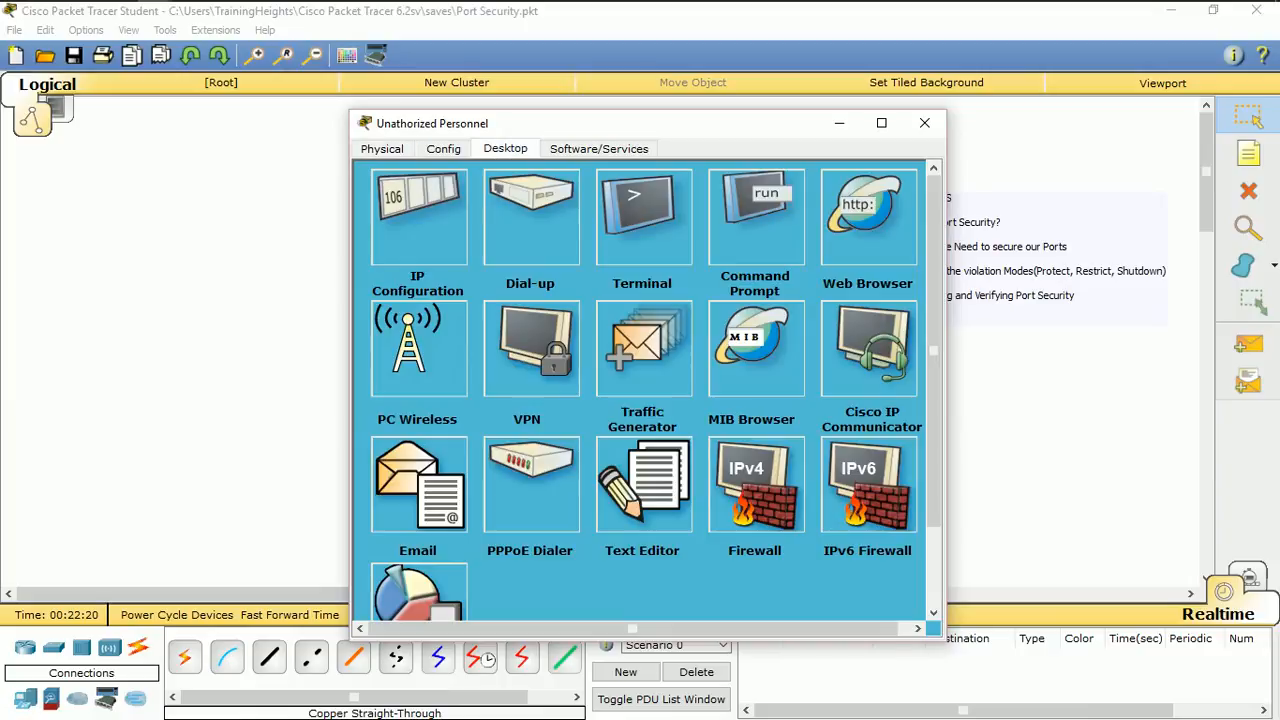
{"action": "left_click", "coordinate": [418, 217]}
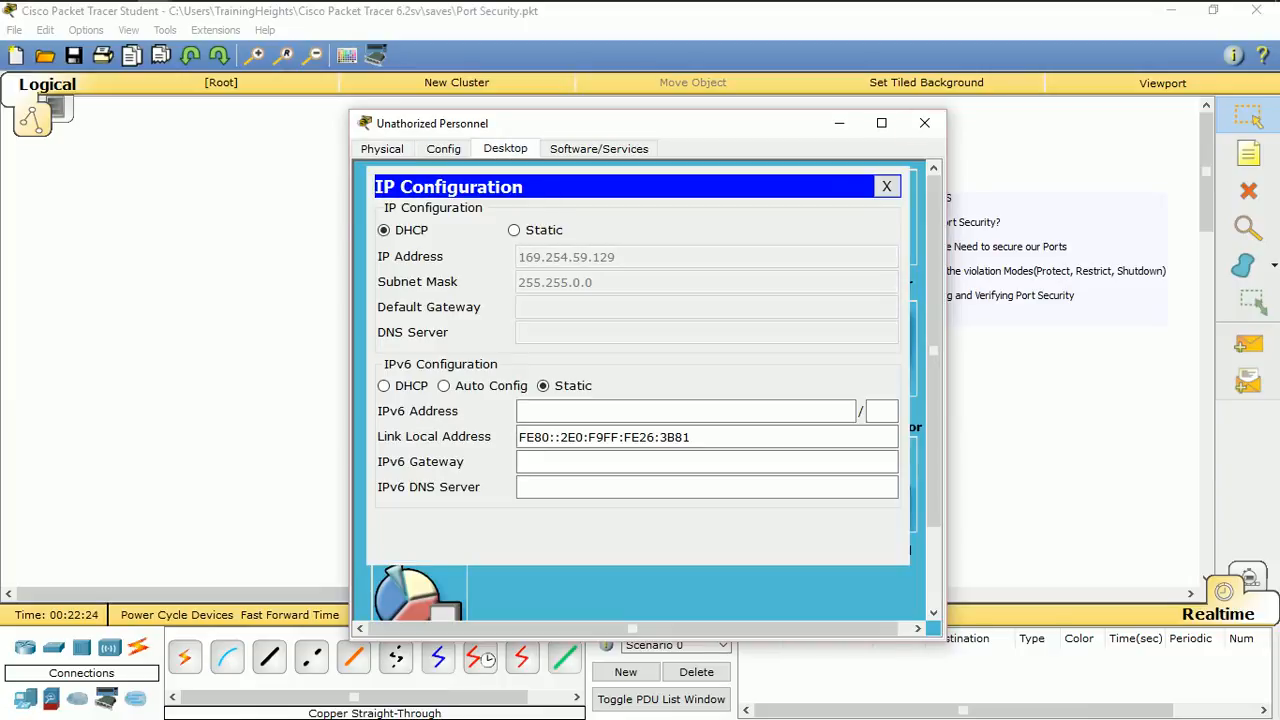
{"action": "left_click", "coordinate": [924, 123]}
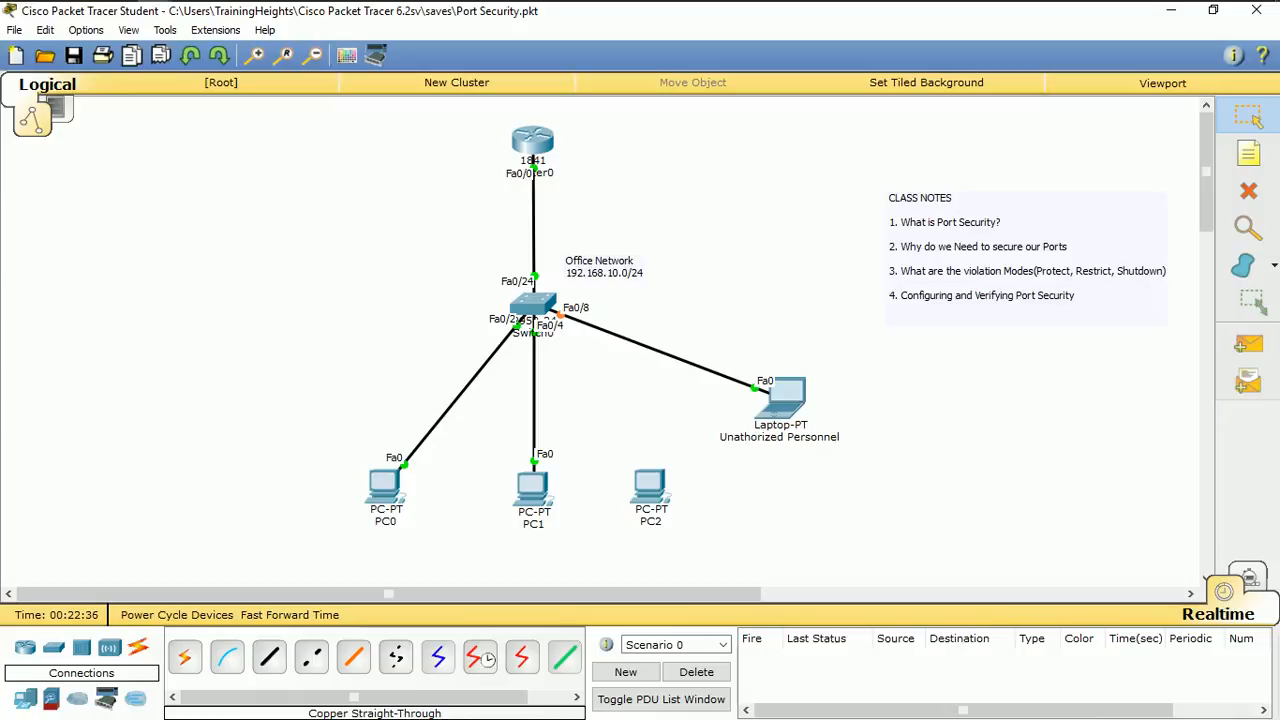
Reopen the laptop's IP configuration, switch it to Static and back to DHCP to request an address again, and minimize the window.
{"action": "mouse_move", "coordinate": [538, 312]}
{"action": "left_click", "coordinate": [781, 398]}
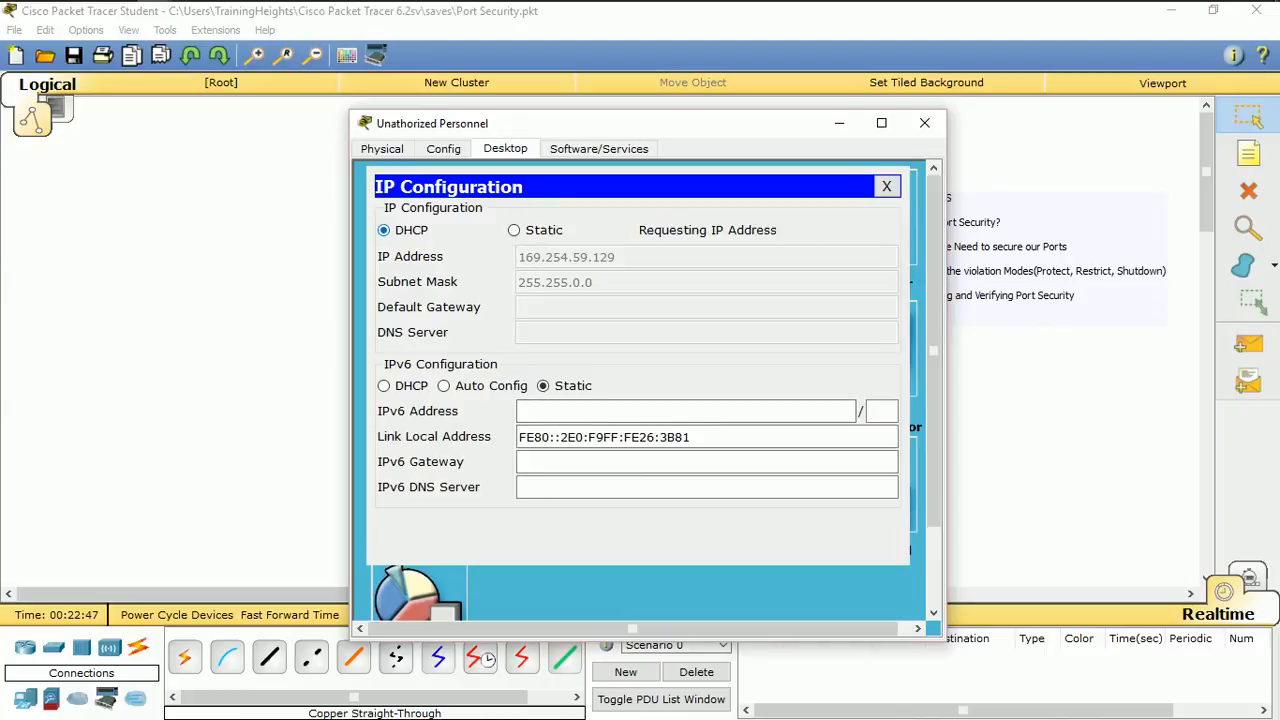
{"action": "left_click", "coordinate": [513, 230]}
{"action": "left_click", "coordinate": [384, 230]}
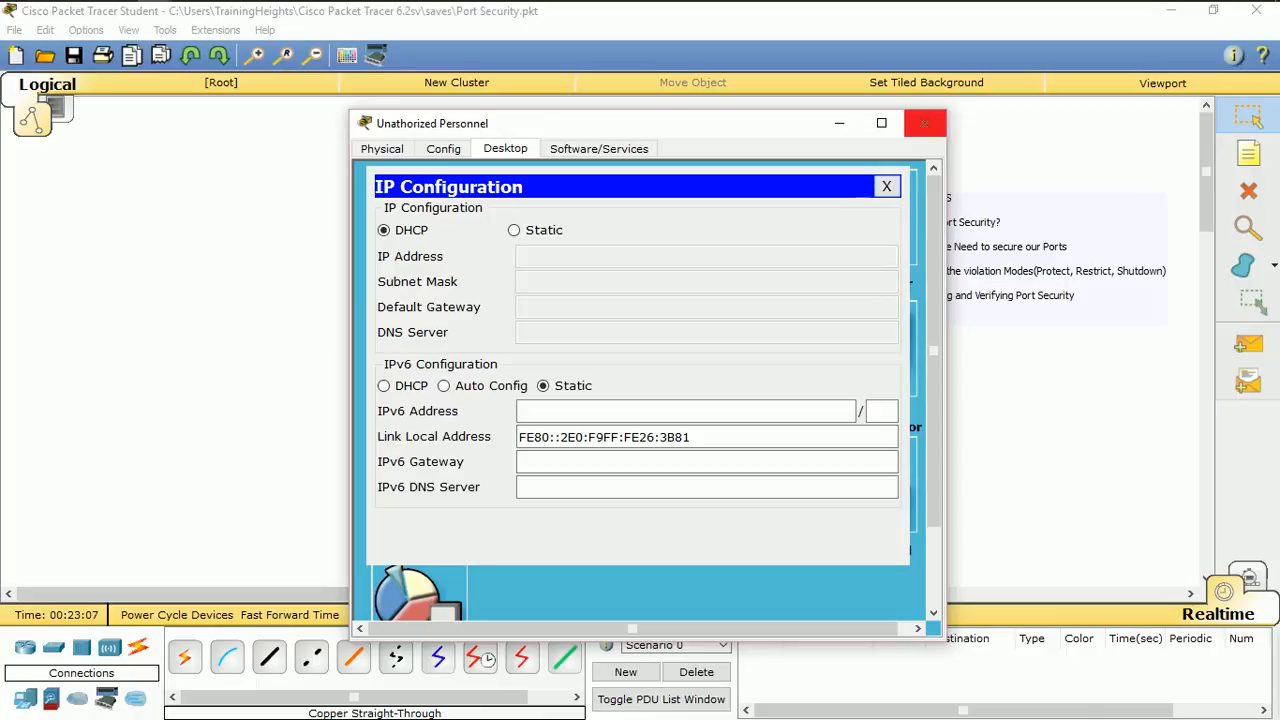
{"action": "left_click", "coordinate": [839, 122]}
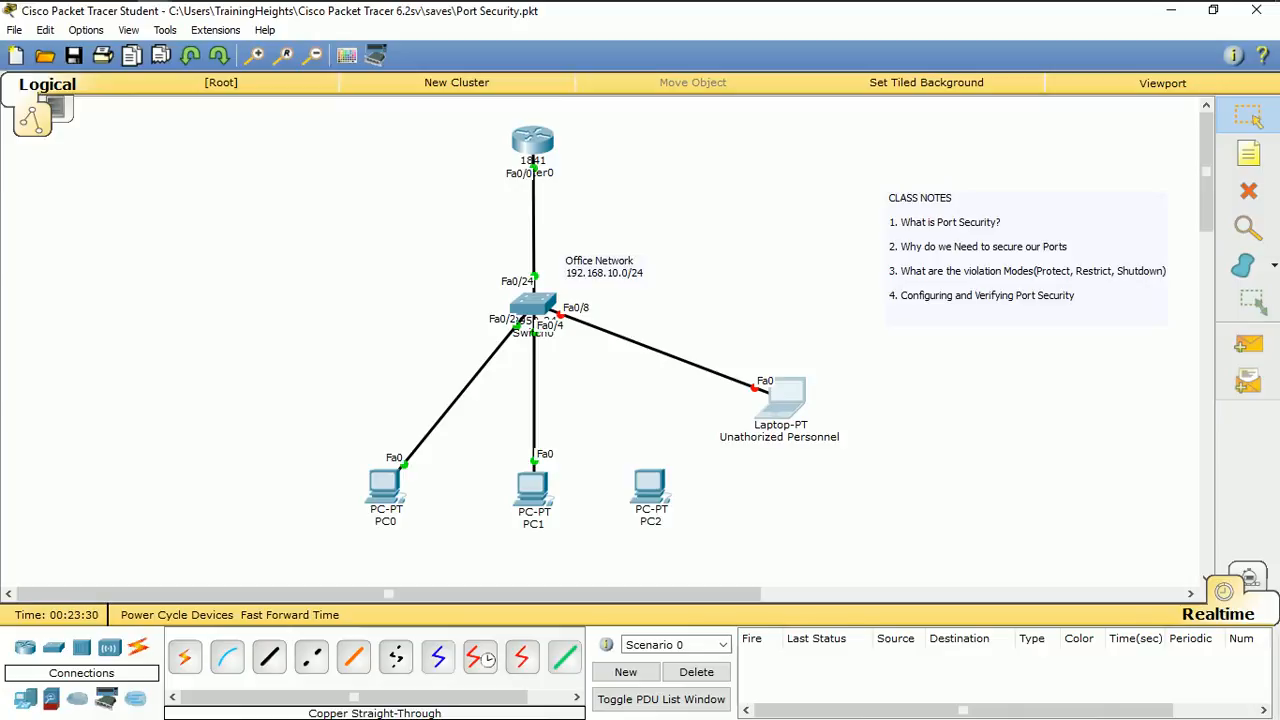
Delete the cable between the laptop and Switch0's fa0/8 port, declining deletion of the selected item, and return to the selection tool.
{"action": "left_click", "coordinate": [1248, 190]}
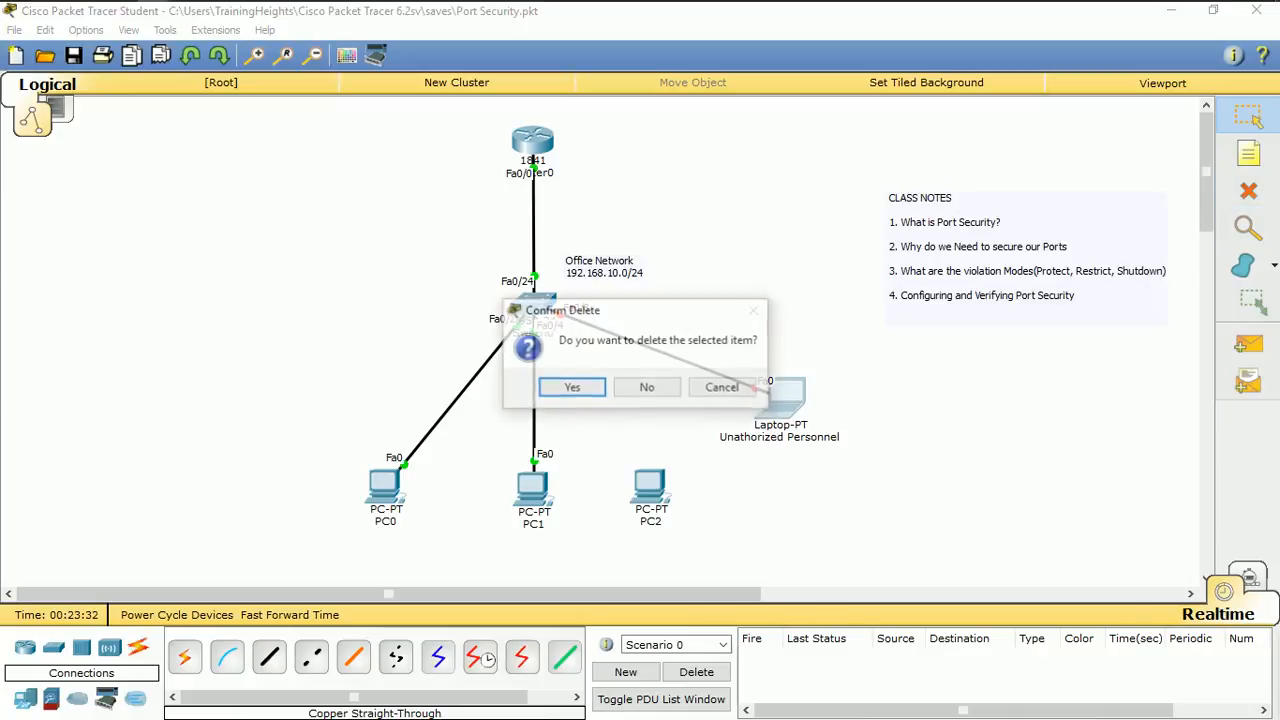
{"action": "left_click", "coordinate": [647, 387]}
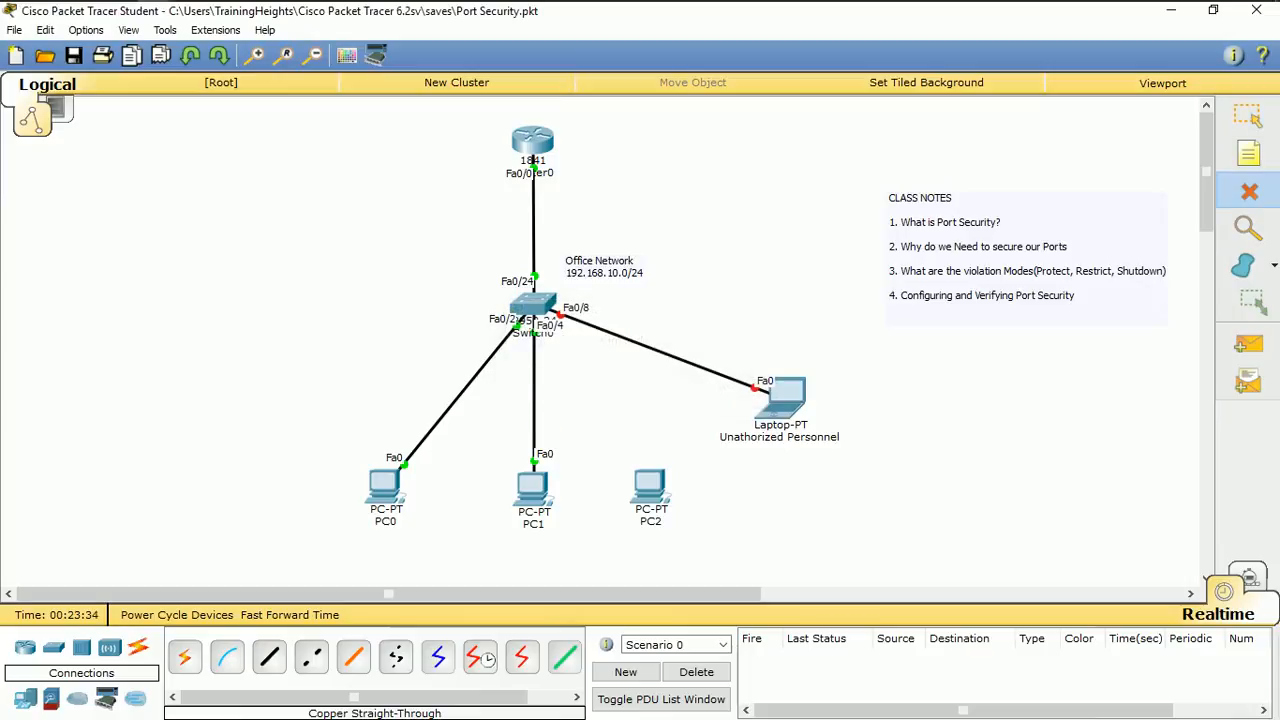
{"action": "left_click", "coordinate": [660, 351]}
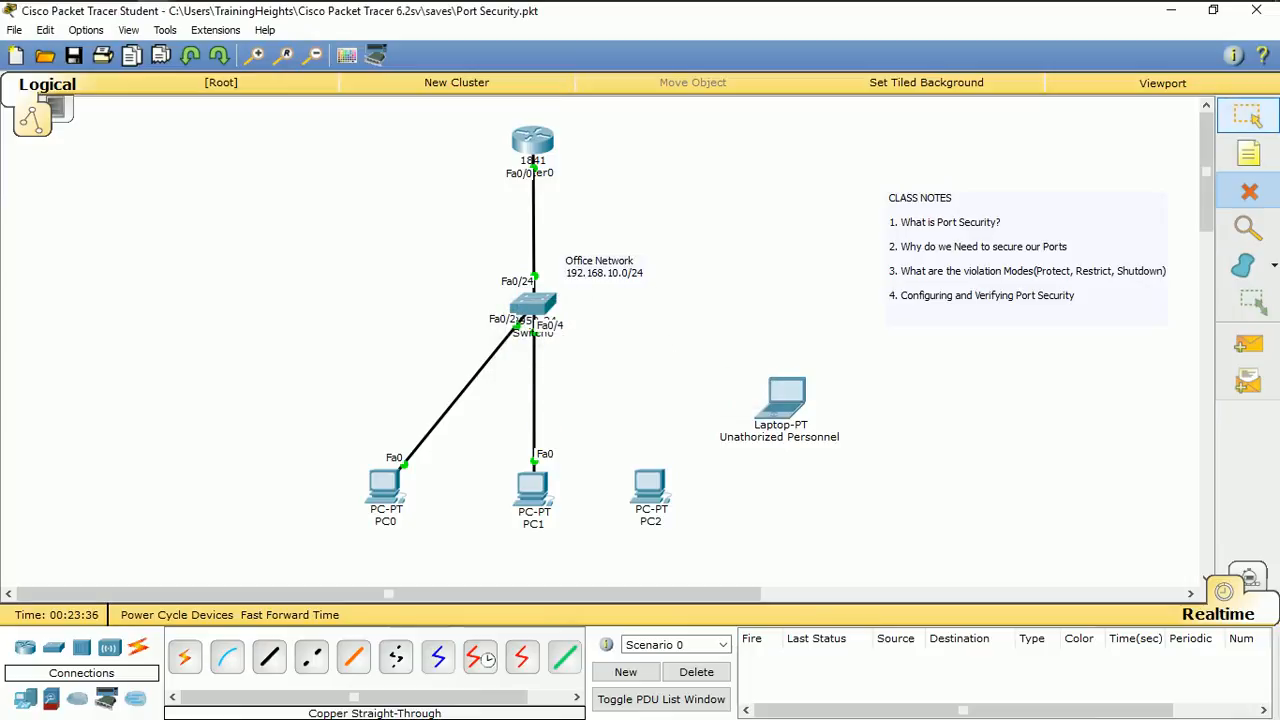
{"action": "left_click", "coordinate": [1248, 116]}
Connect Switch0's FastEthernet0/8 port to PC2's FastEthernet0 port with a copper straight-through cable.
{"action": "left_click", "coordinate": [269, 656]}
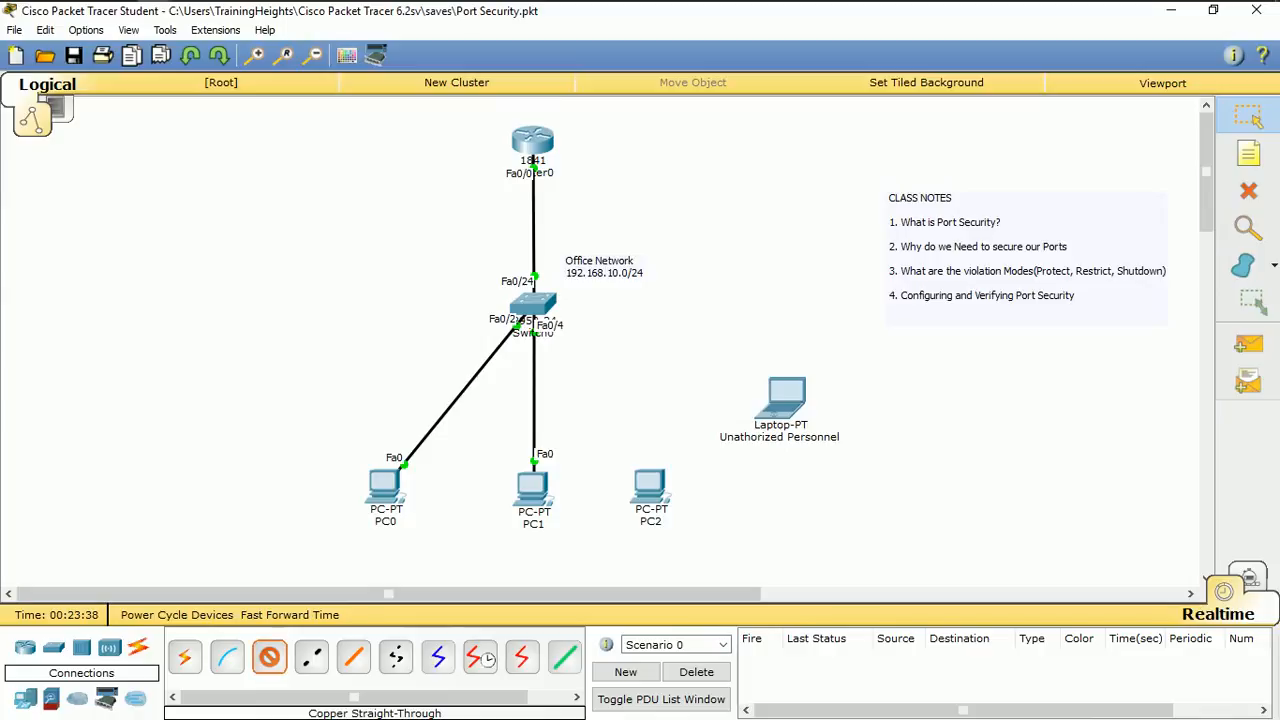
{"action": "left_click", "coordinate": [532, 305]}
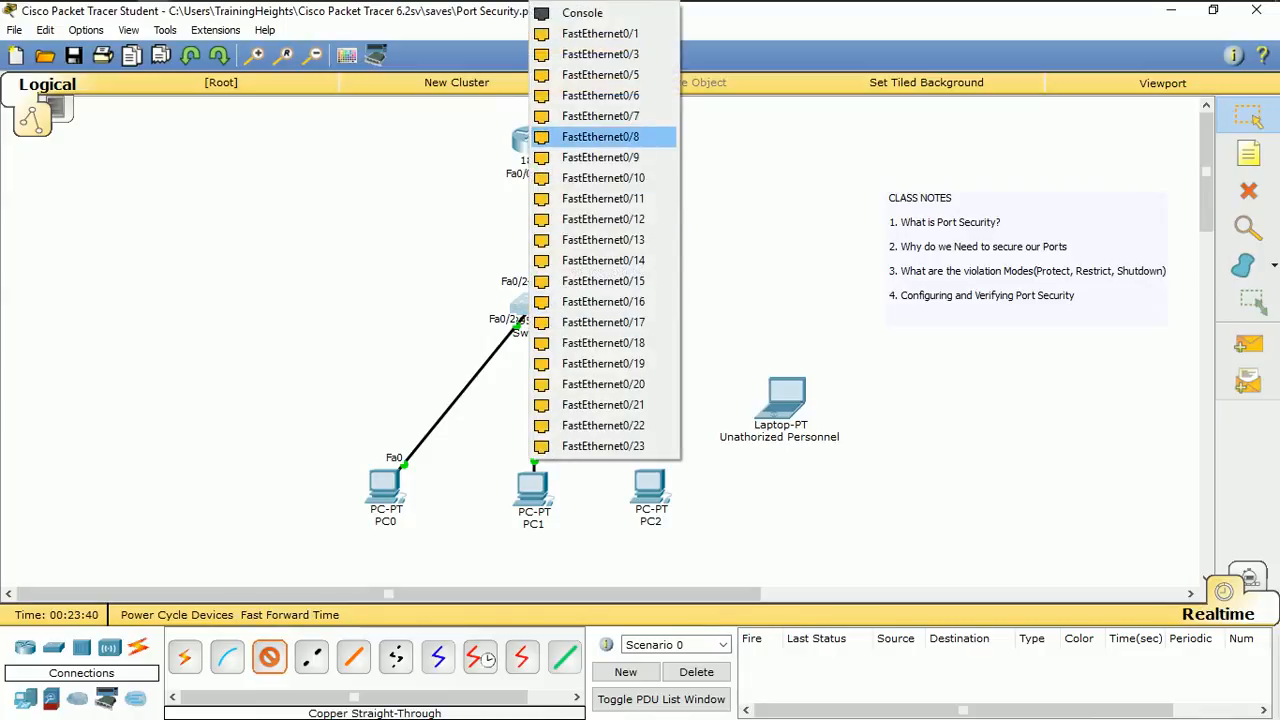
{"action": "left_click", "coordinate": [614, 134]}
{"action": "left_click", "coordinate": [650, 487]}
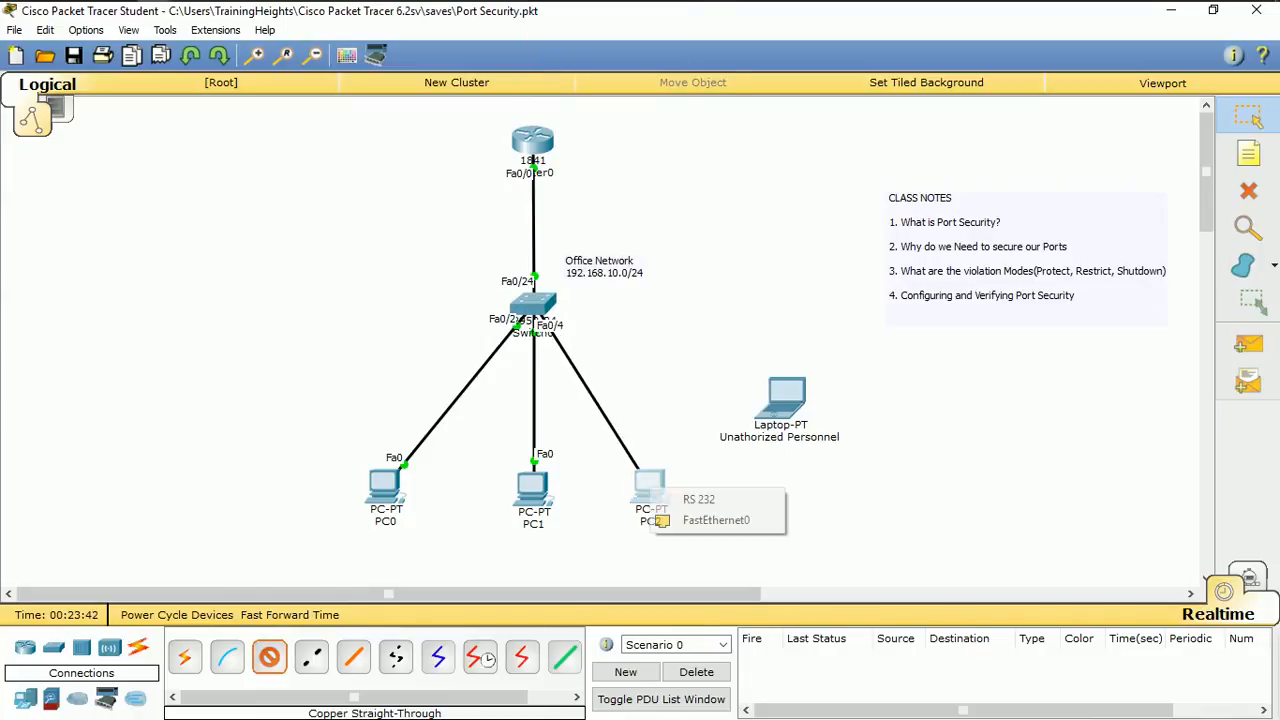
{"action": "left_click", "coordinate": [716, 520]}
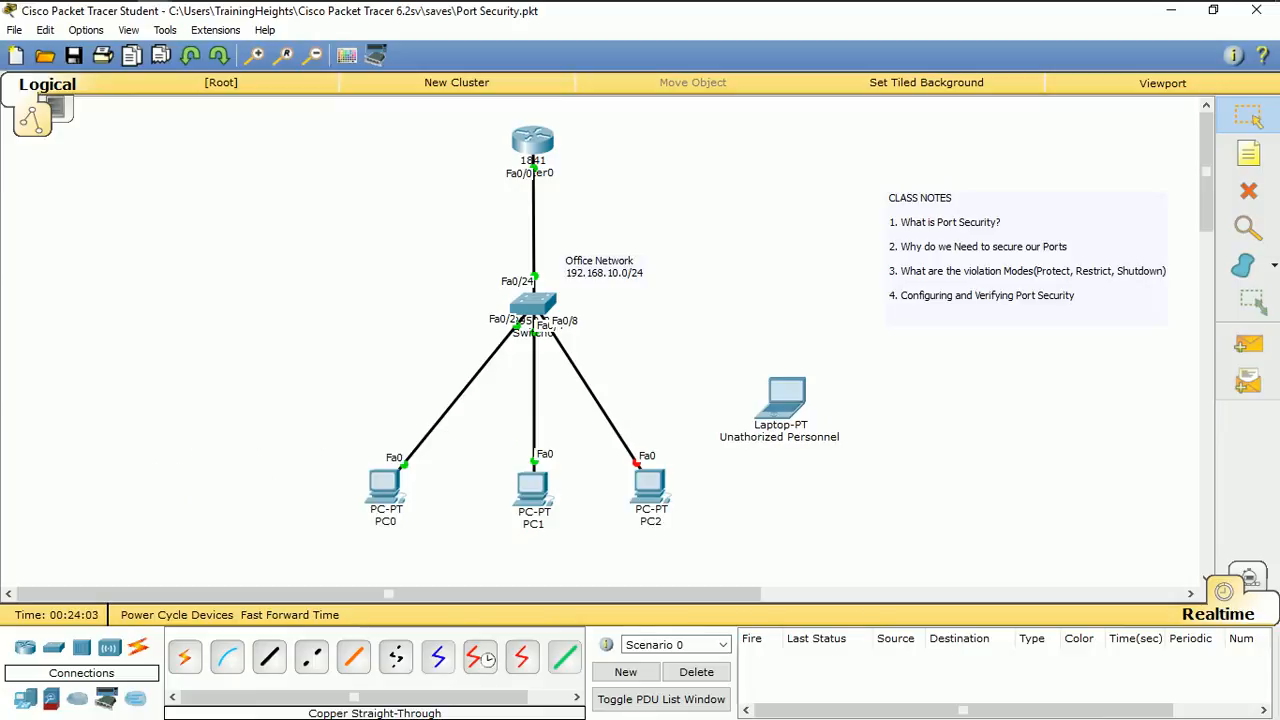
Check PC2's IP configuration and close the PC2 window.
{"action": "mouse_move", "coordinate": [783, 402]}
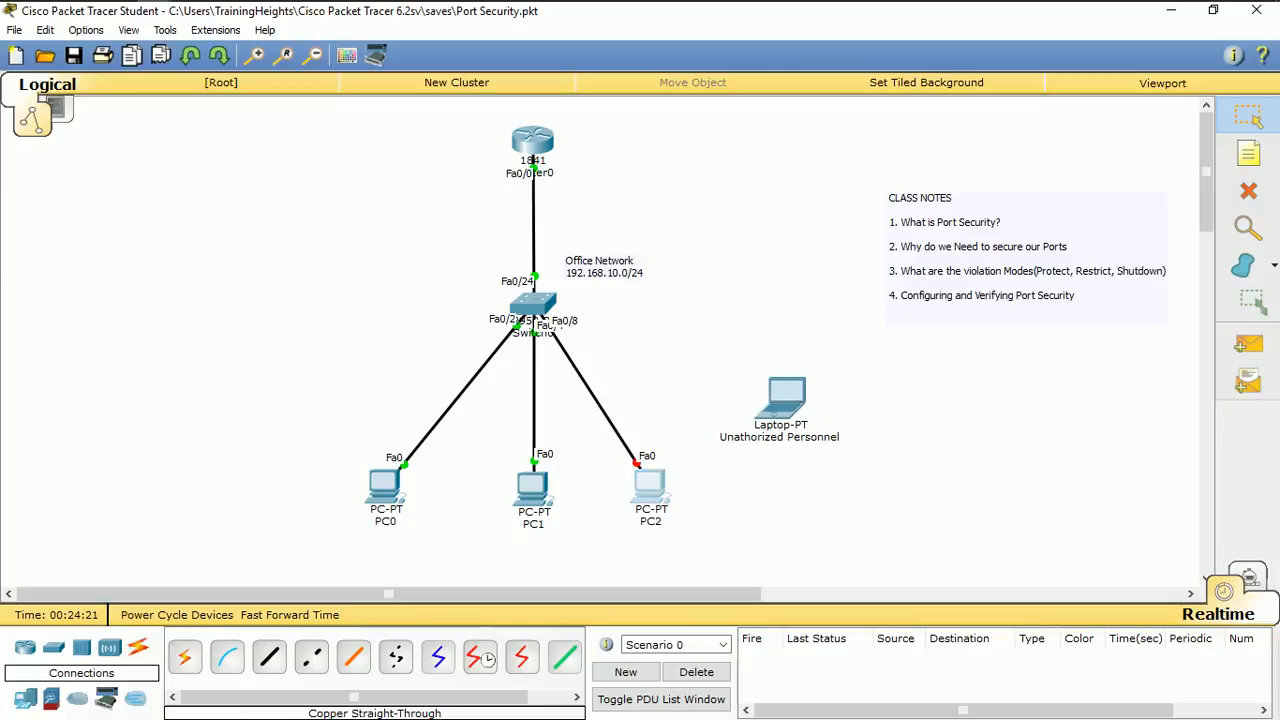
{"action": "left_click", "coordinate": [650, 486]}
{"action": "left_click", "coordinate": [418, 218]}
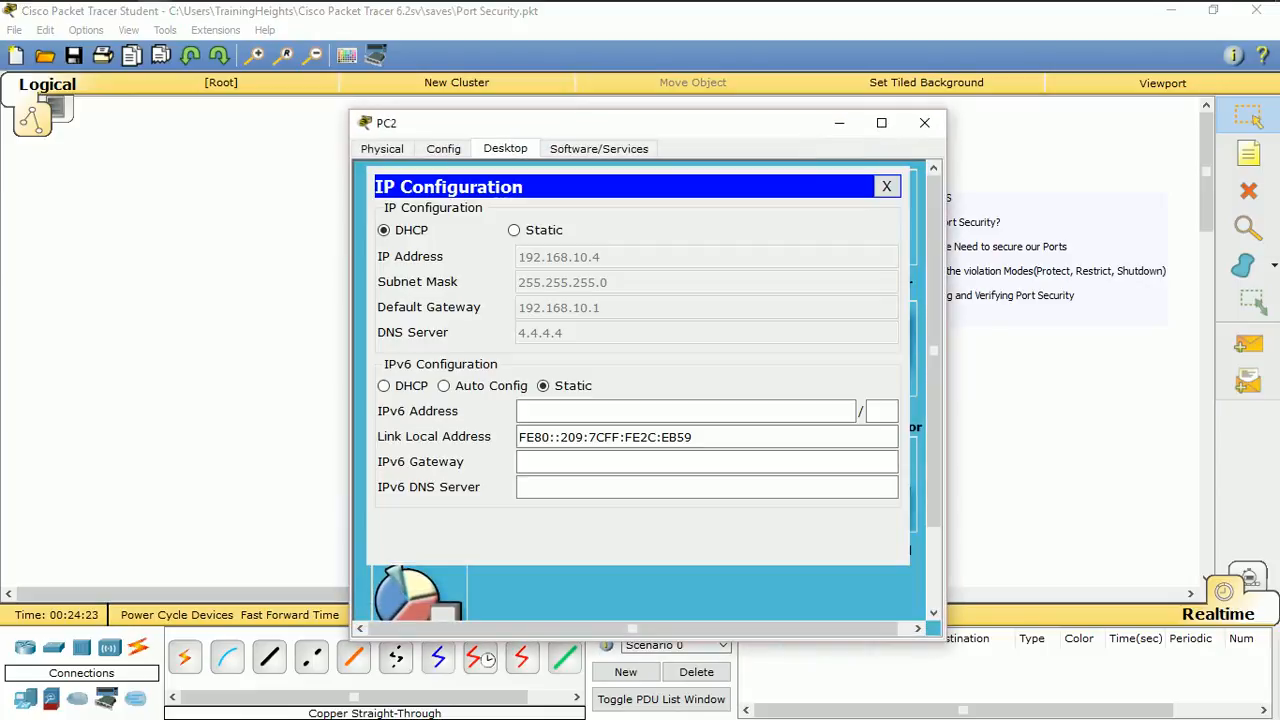
{"action": "left_click", "coordinate": [886, 186]}
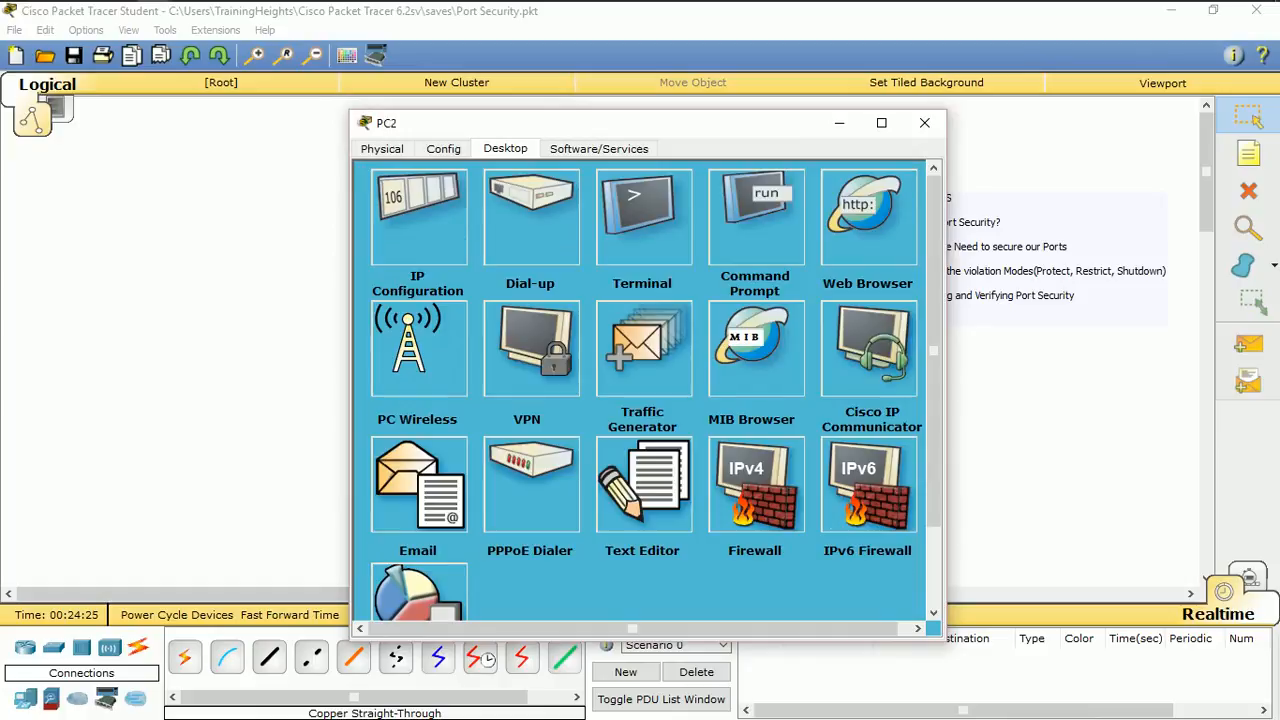
{"action": "left_click", "coordinate": [924, 122]}
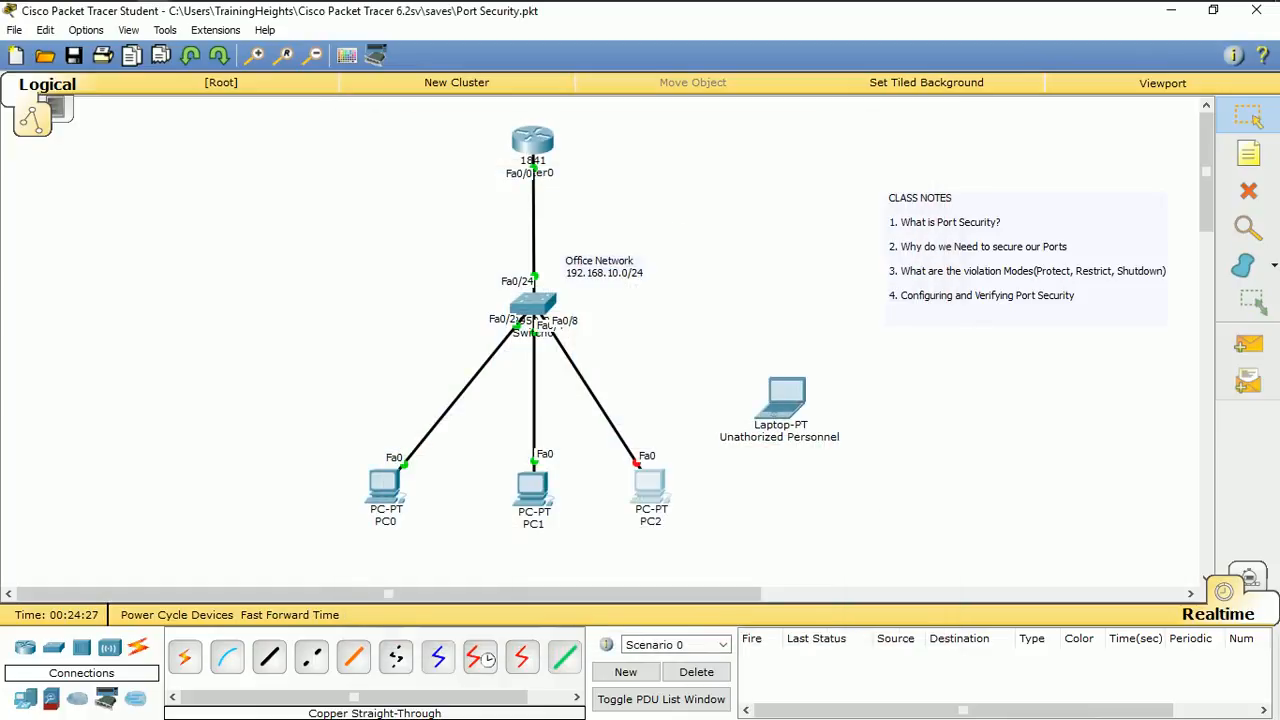
Ping 192.168.10.2 from PC2's command prompt and close the PC2 window.
{"action": "left_click", "coordinate": [649, 485]}
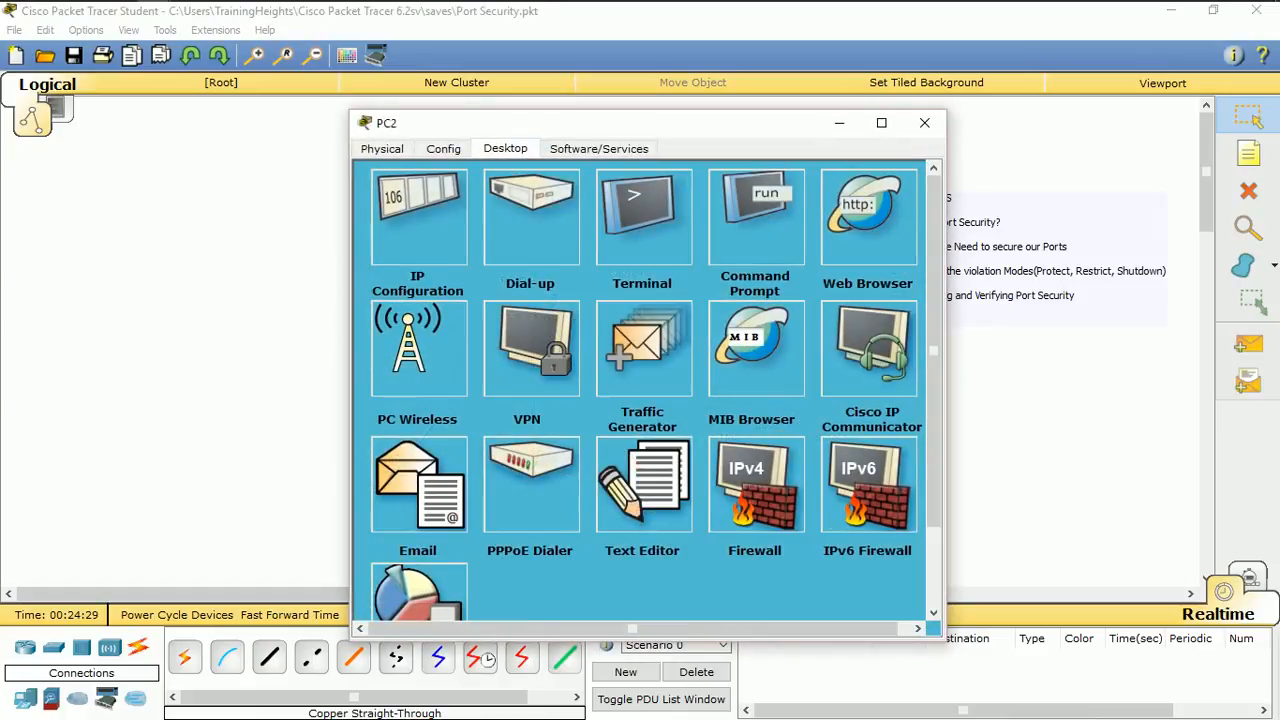
{"action": "left_click", "coordinate": [756, 217]}
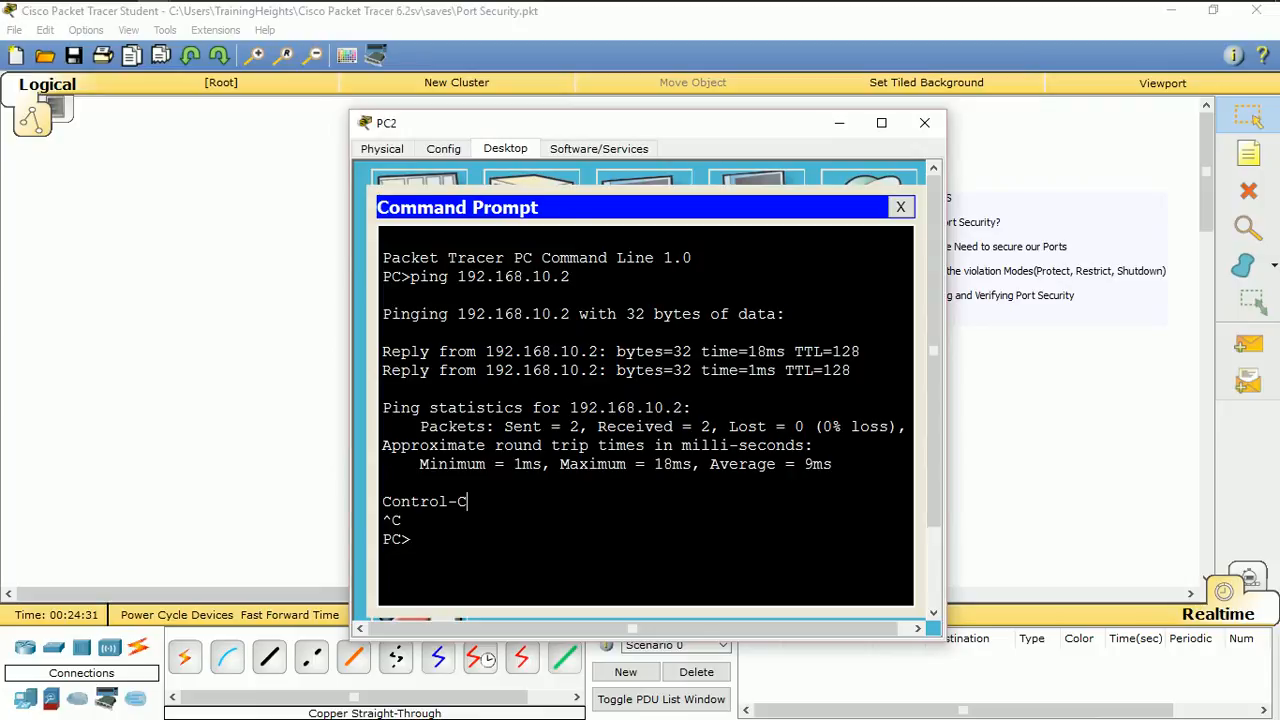
{"action": "key", "text": "Up"}
{"action": "key", "text": "Return"}
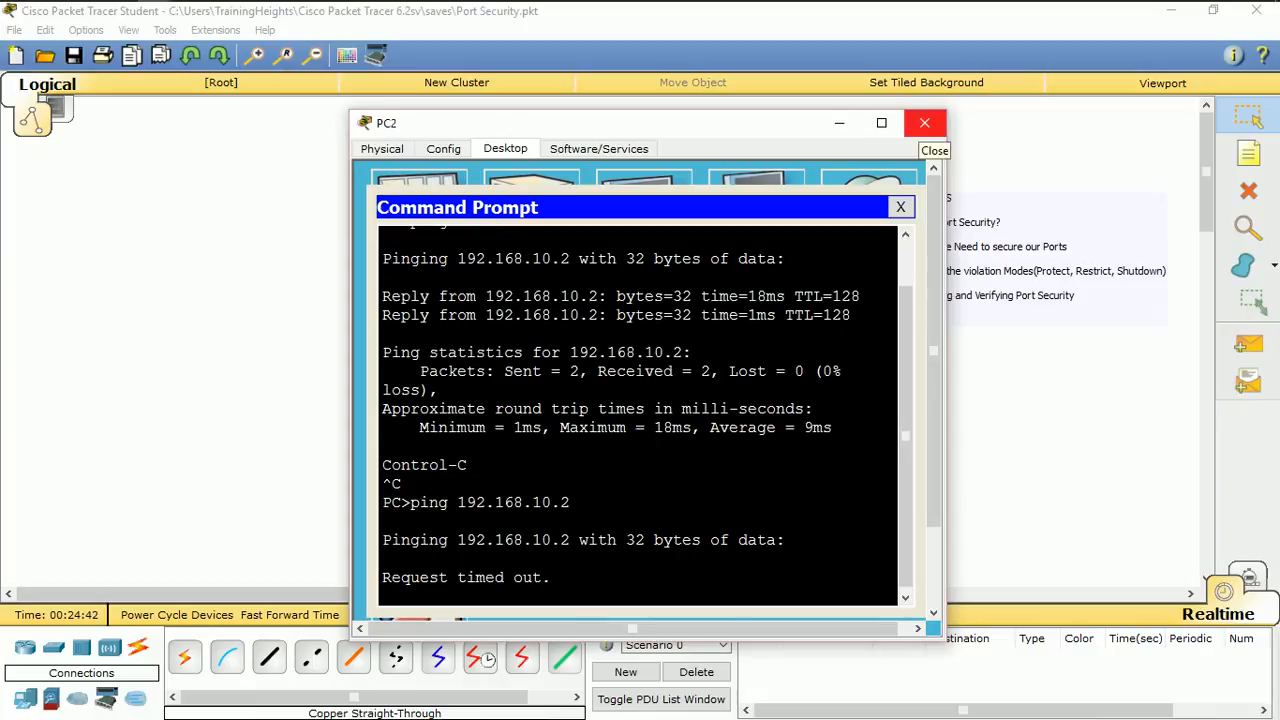
{"action": "left_click", "coordinate": [924, 123]}
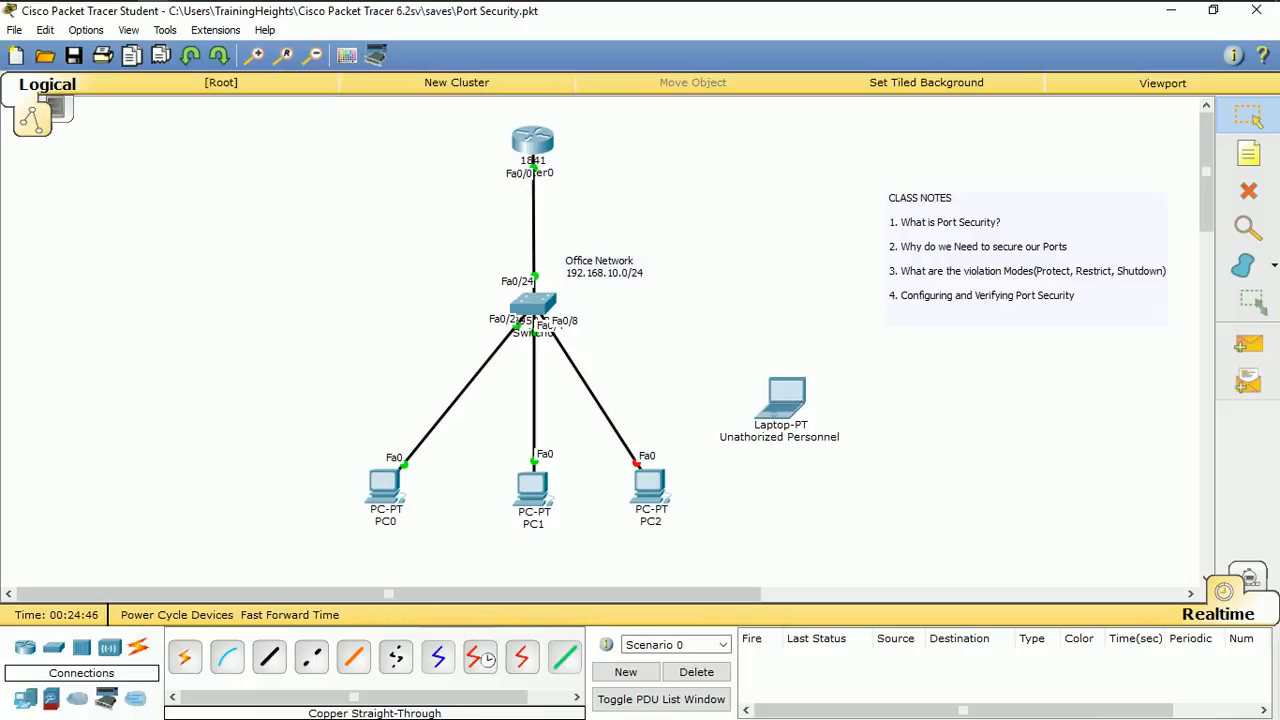
Open Switch0's command line maximized, list the fa0/8 interface with sh int fa0/8, and examine its line status.
{"action": "left_click", "coordinate": [533, 305]}
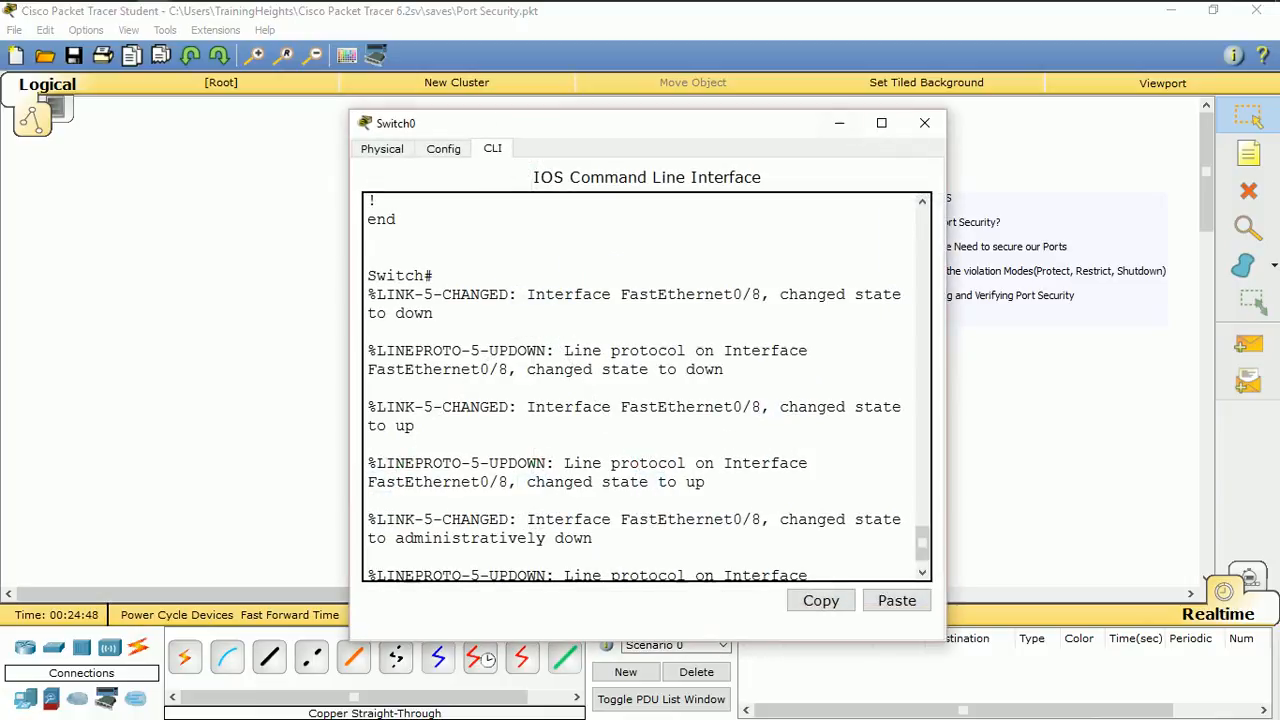
{"action": "left_click", "coordinate": [881, 123]}
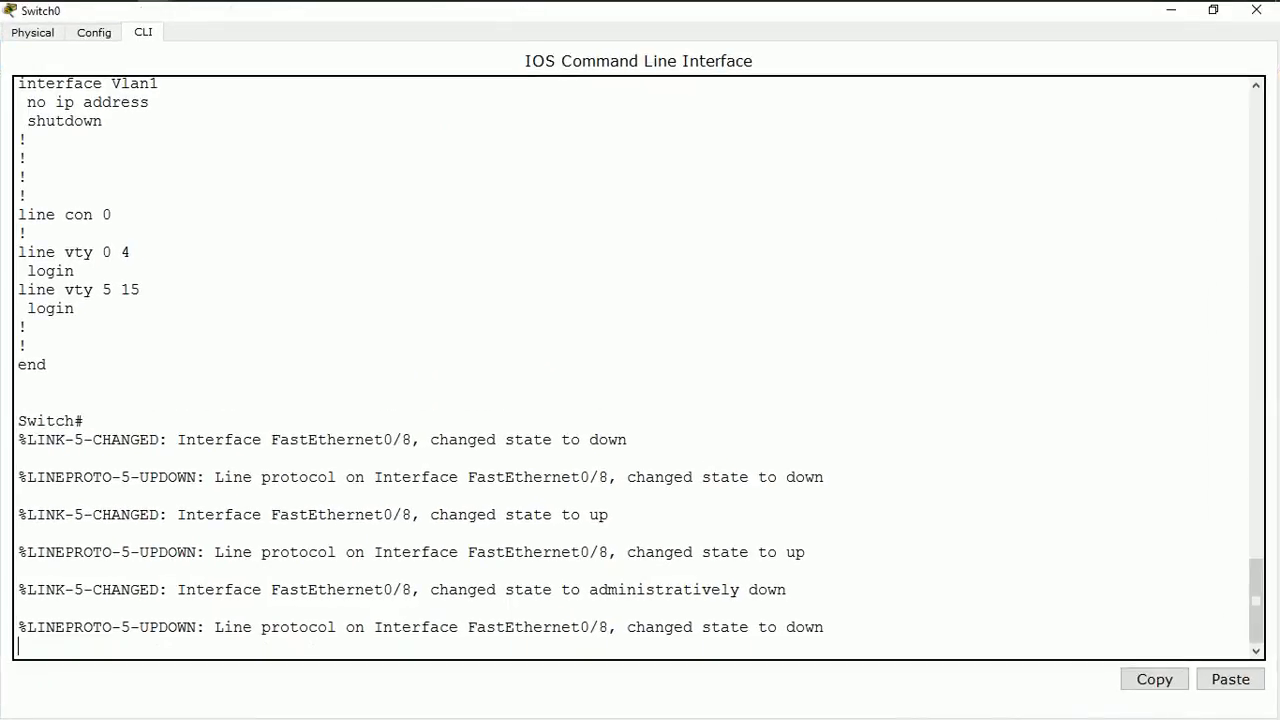
{"action": "key", "text": "Return"}
{"action": "key", "text": "Return"}
{"action": "key", "text": "Return"}
{"action": "key", "text": "Return"}
{"action": "key", "text": "Return"}
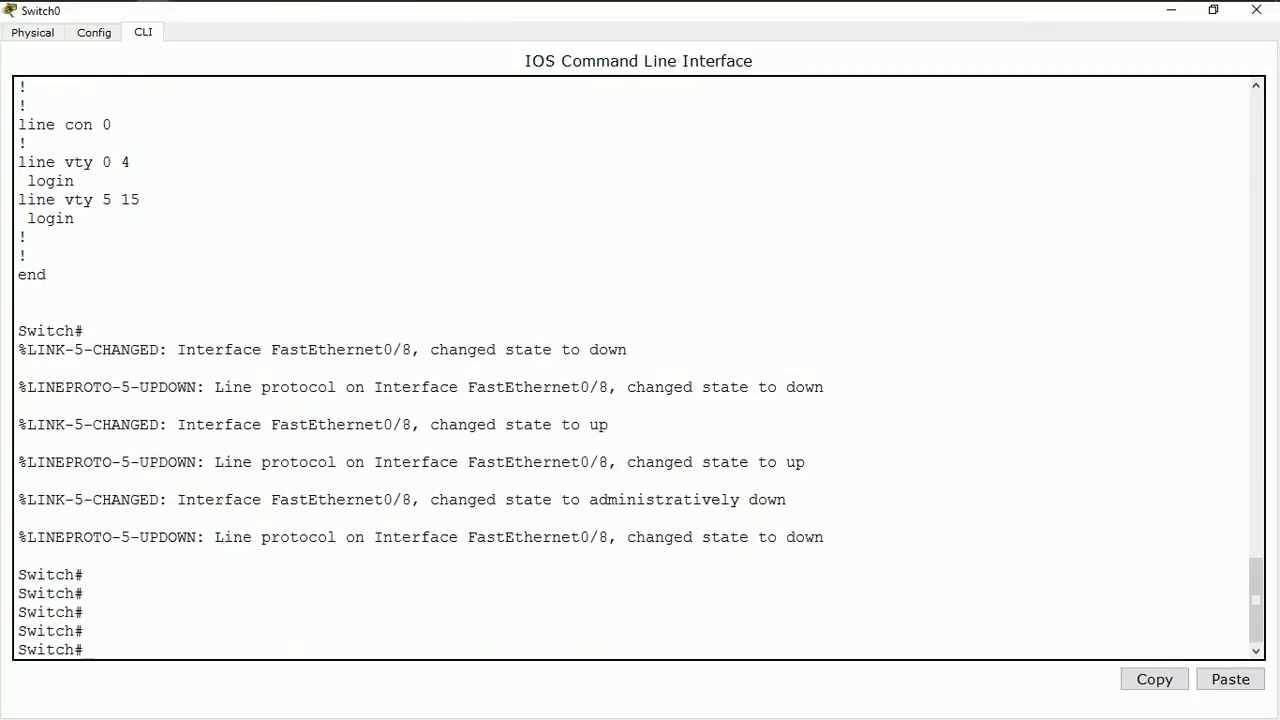
{"action": "type", "text": "sh int fa0/8"}
{"action": "key", "text": "Return"}
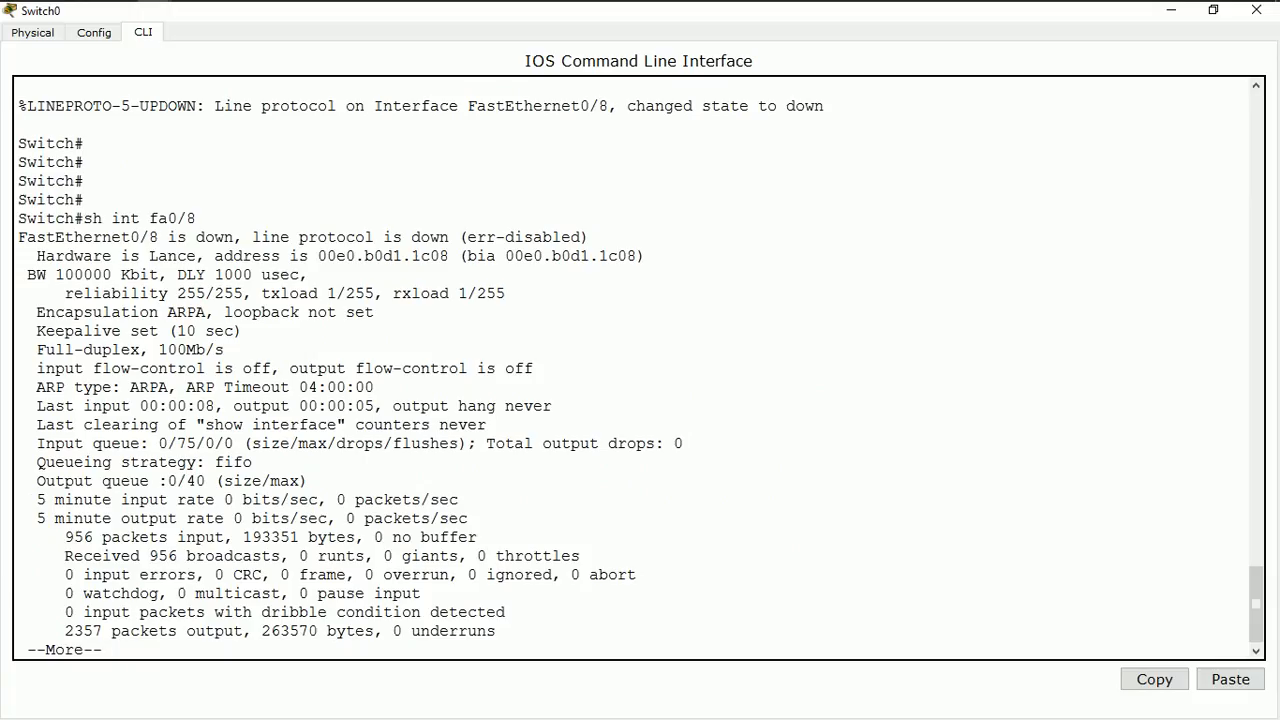
{"action": "left_click_drag", "start_coordinate": [588, 237], "coordinate": [459, 237]}
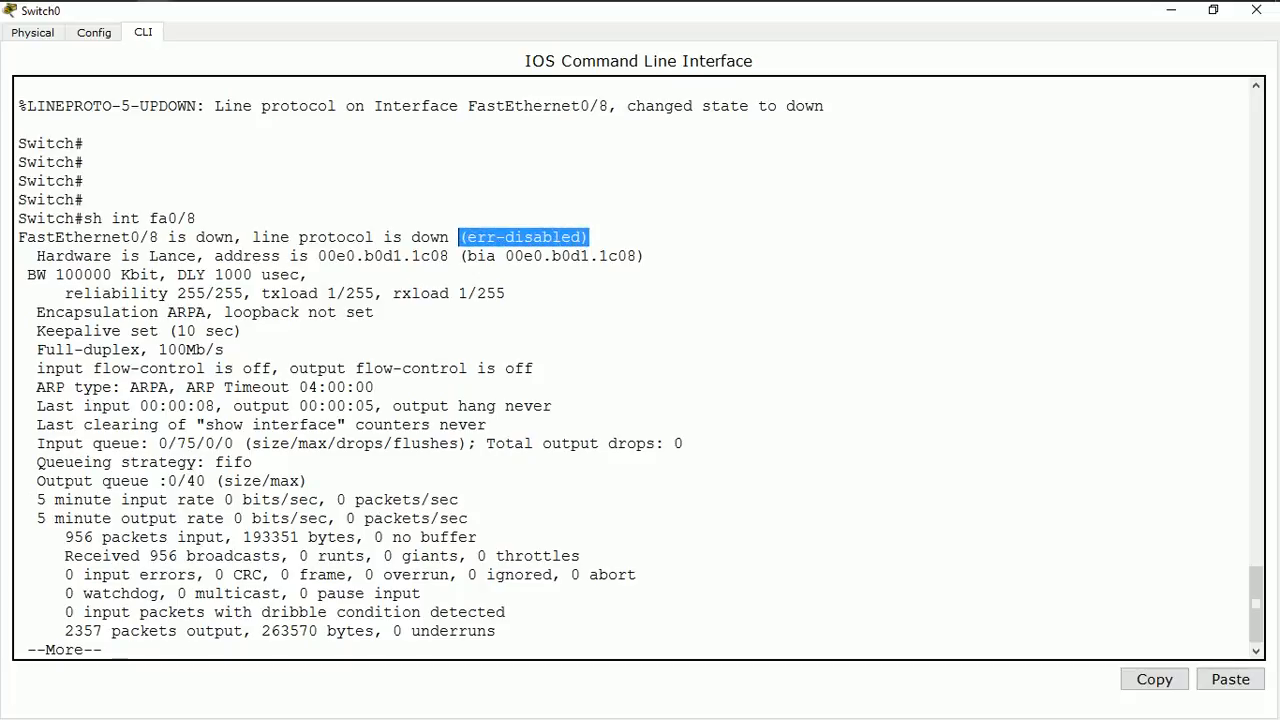
{"action": "key", "text": "space"}
Enter interface configuration for fa0/8 through conf t and int fa0/8, and disable the port with shut.
{"action": "type", "text": "conf t"}
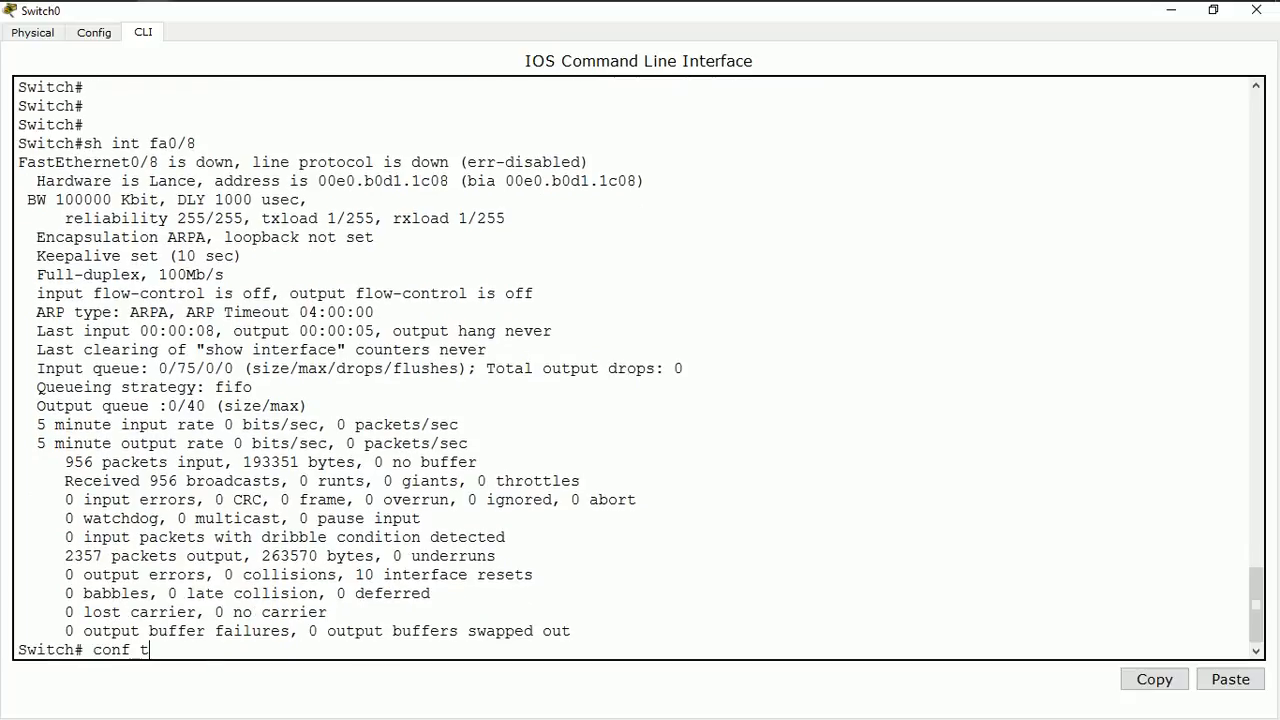
{"action": "key", "text": "Return"}
{"action": "type", "text": "itch(config)#i"}
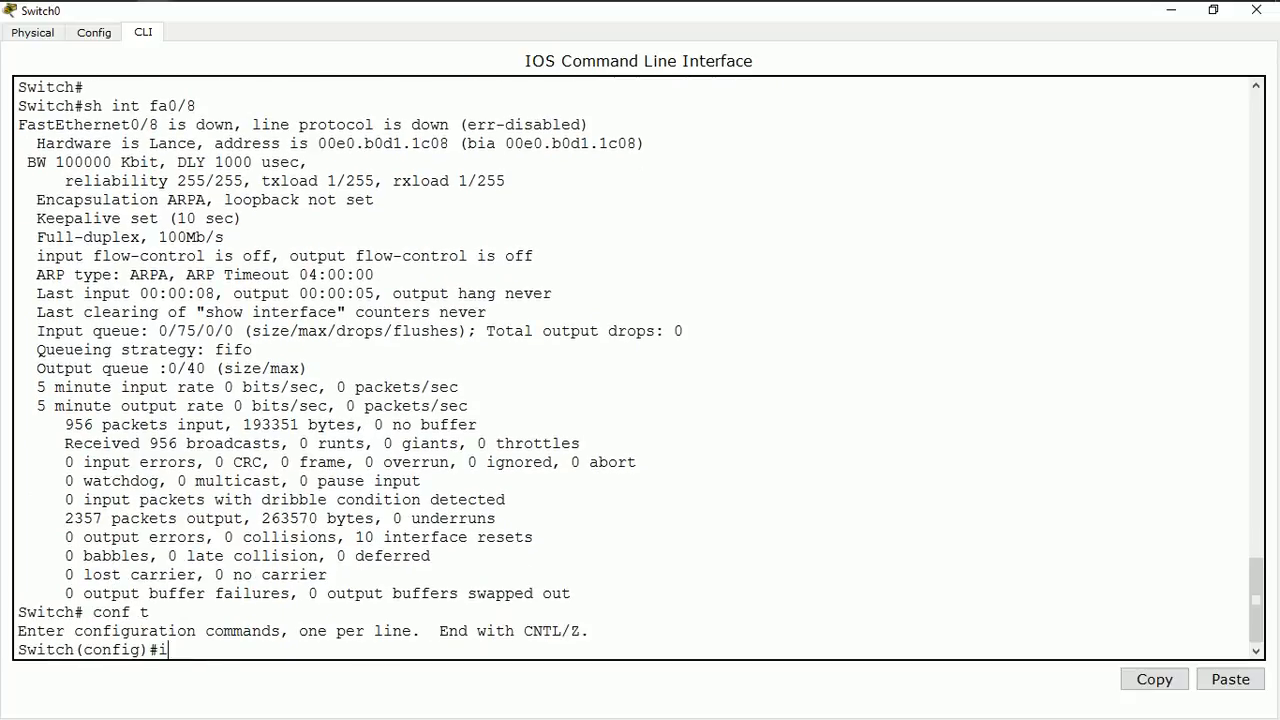
{"action": "type", "text": "nt fa0/8"}
{"action": "key", "text": "Return"}
{"action": "key", "text": "Return"}
{"action": "key", "text": "Return"}
{"action": "key", "text": "Return"}
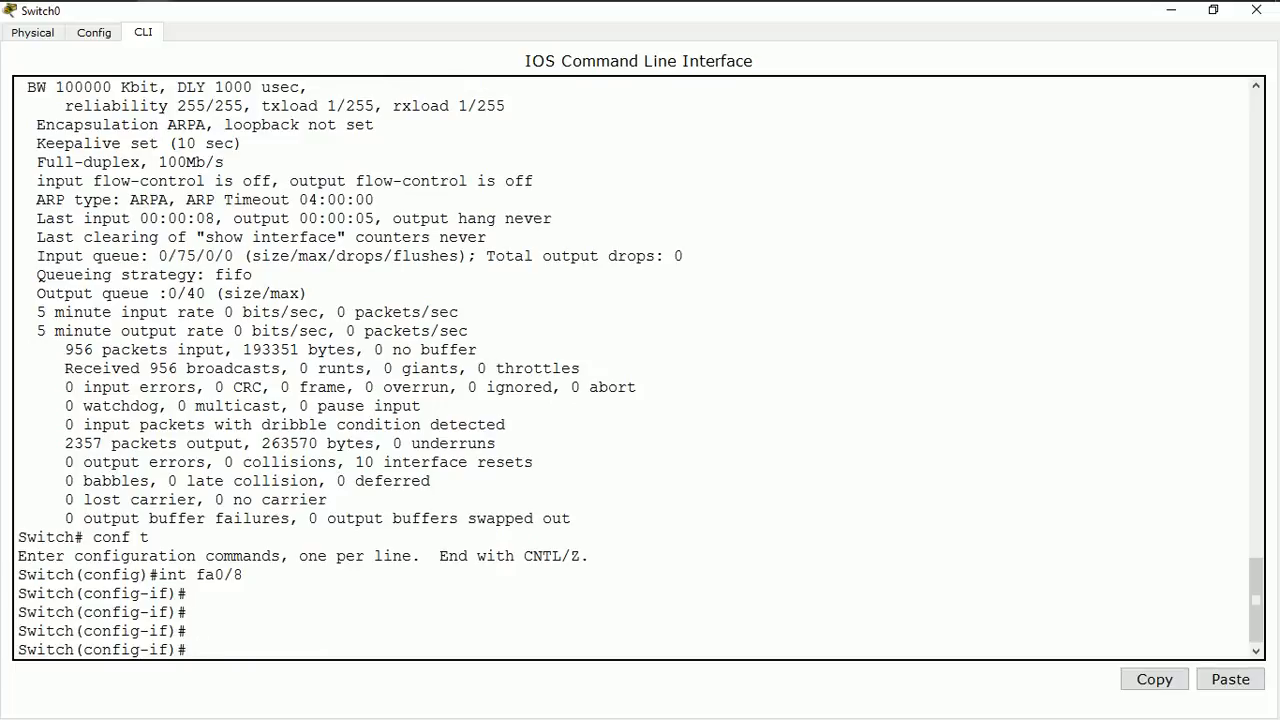
{"action": "type", "text": "shut"}
{"action": "key", "text": "Return"}
{"action": "key", "text": "Return"}
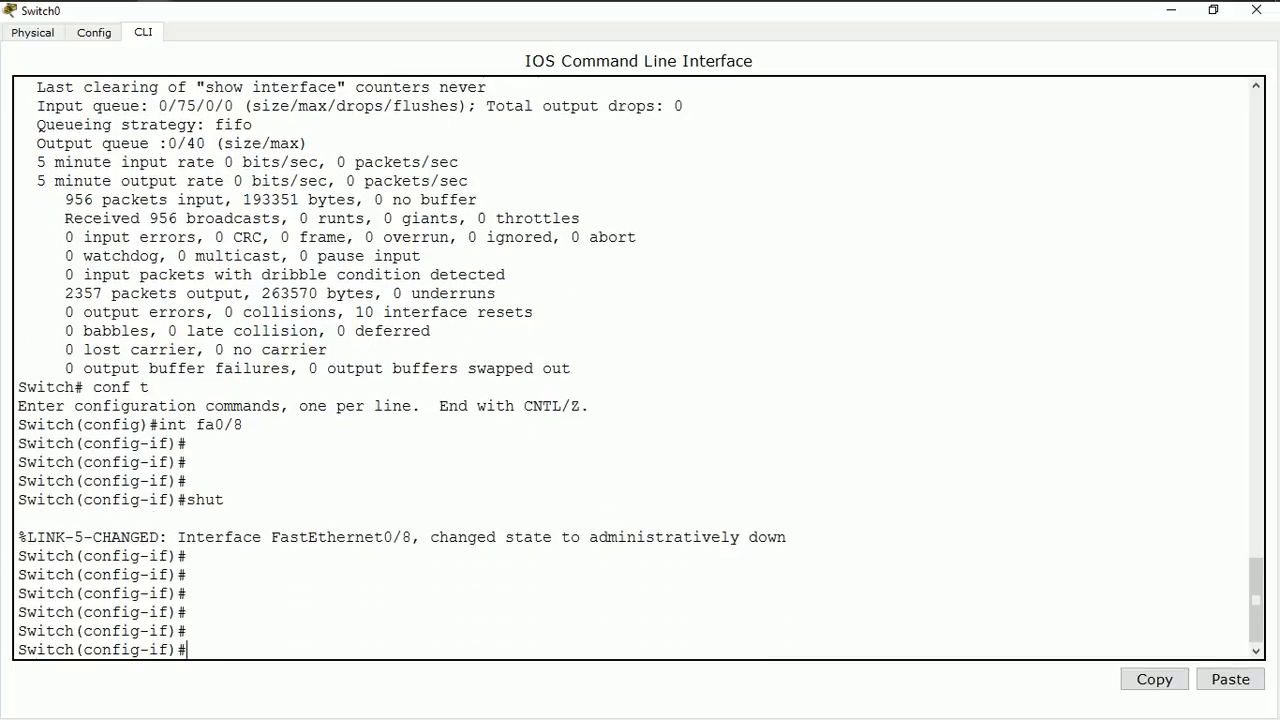
Re-enable the fa0/8 port with no shut and minimize the Switch0 window.
{"action": "type", "text": "no shut"}
{"action": "key", "text": "Return"}
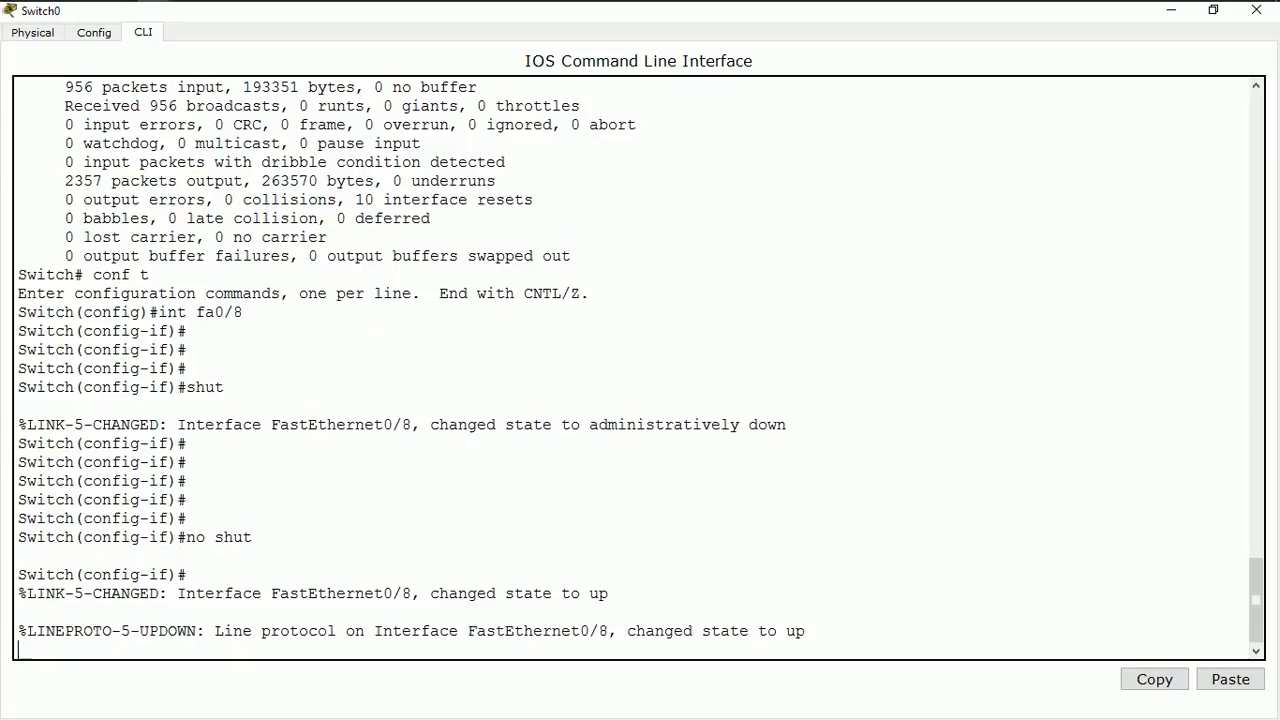
{"action": "key", "text": "Return"}
{"action": "key", "text": "Return"}
{"action": "key", "text": "Return"}
{"action": "key", "text": "Return"}
{"action": "key", "text": "Return"}
{"action": "key", "text": "Return"}
{"action": "key", "text": "Return"}
{"action": "key", "text": "Return"}
{"action": "key", "text": "Return"}
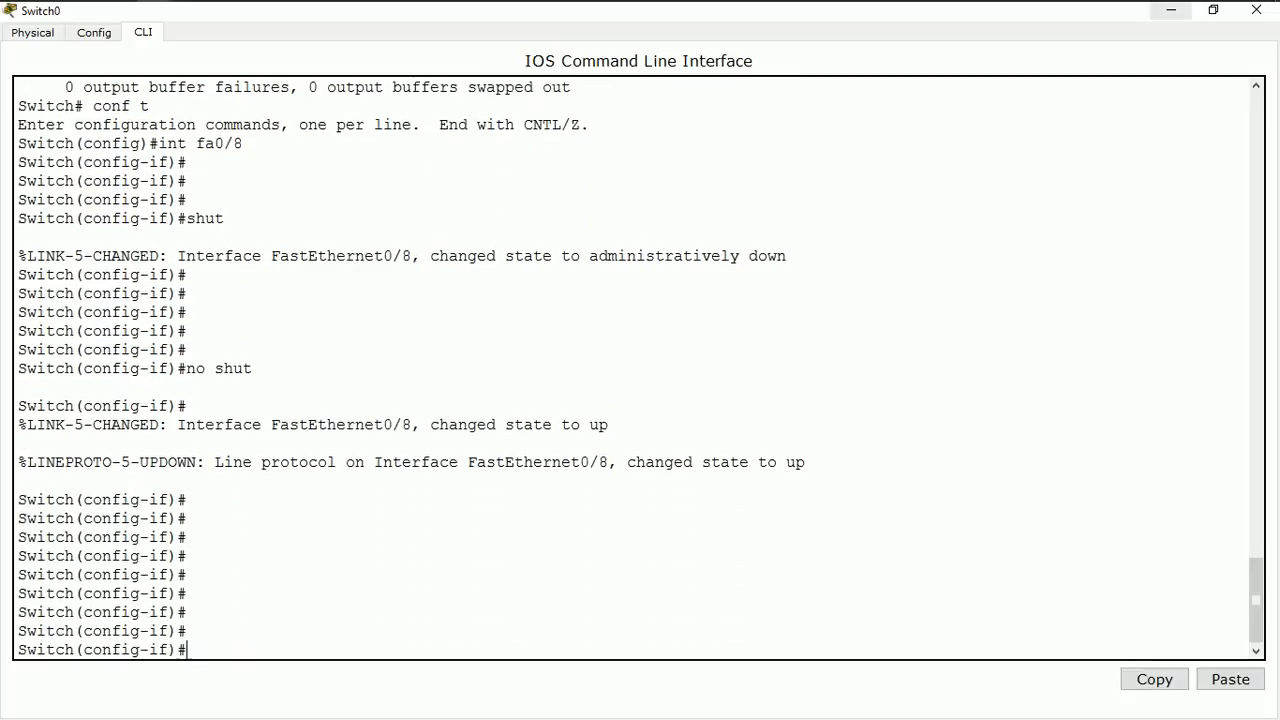
{"action": "left_click", "coordinate": [1171, 10]}
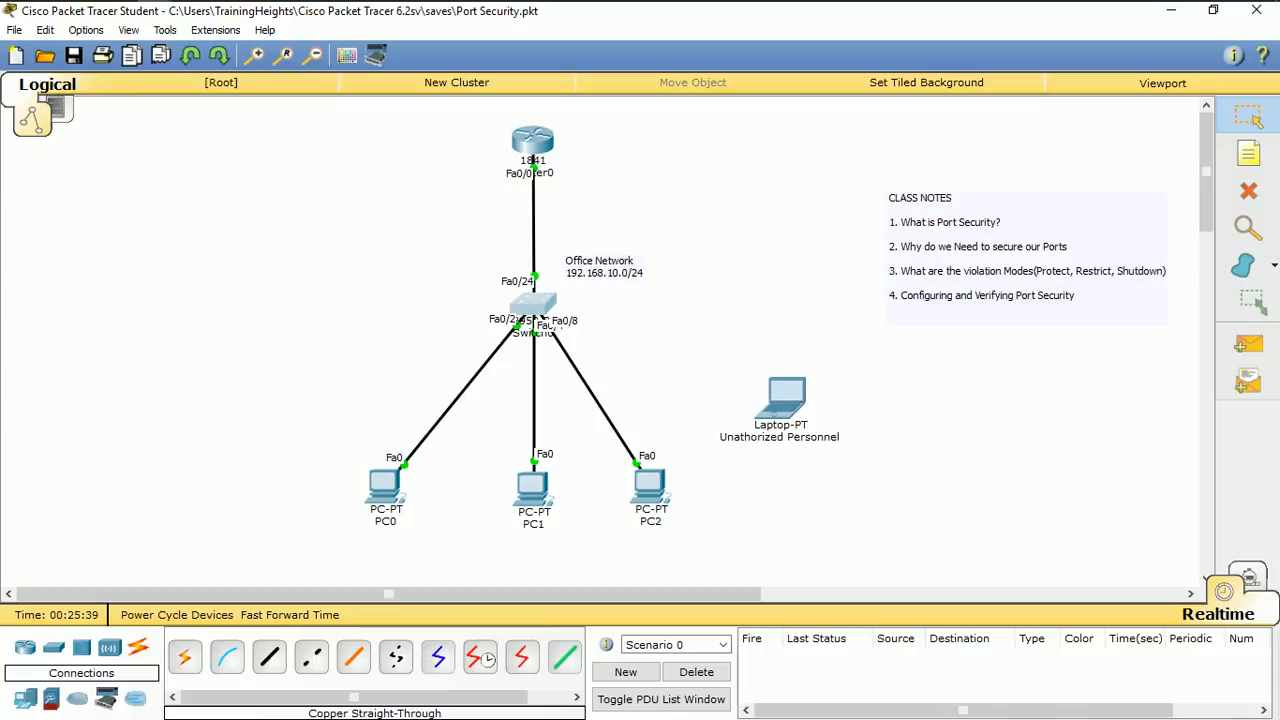
Repeat the ping to 192.168.10.2 from PC2's command prompt.
{"action": "left_click", "coordinate": [650, 485]}
{"action": "left_click", "coordinate": [735, 205]}
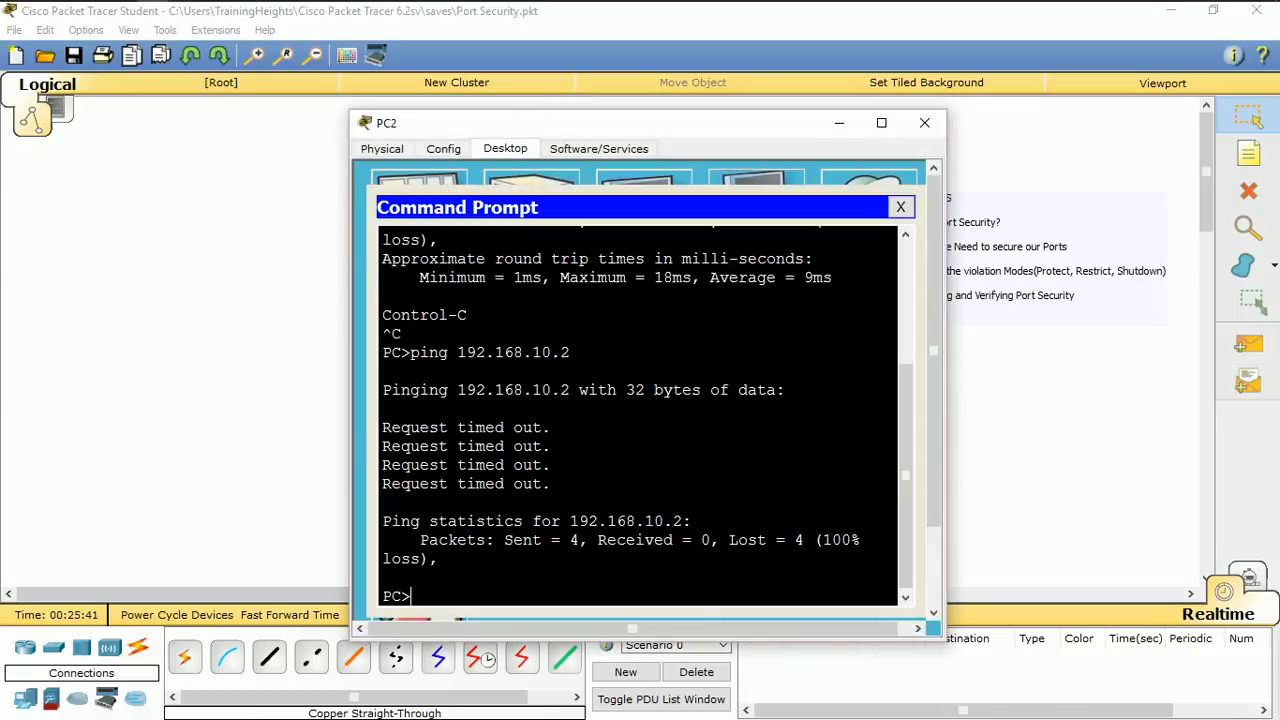
{"action": "key", "text": "Up"}
{"action": "key", "text": "Return"}
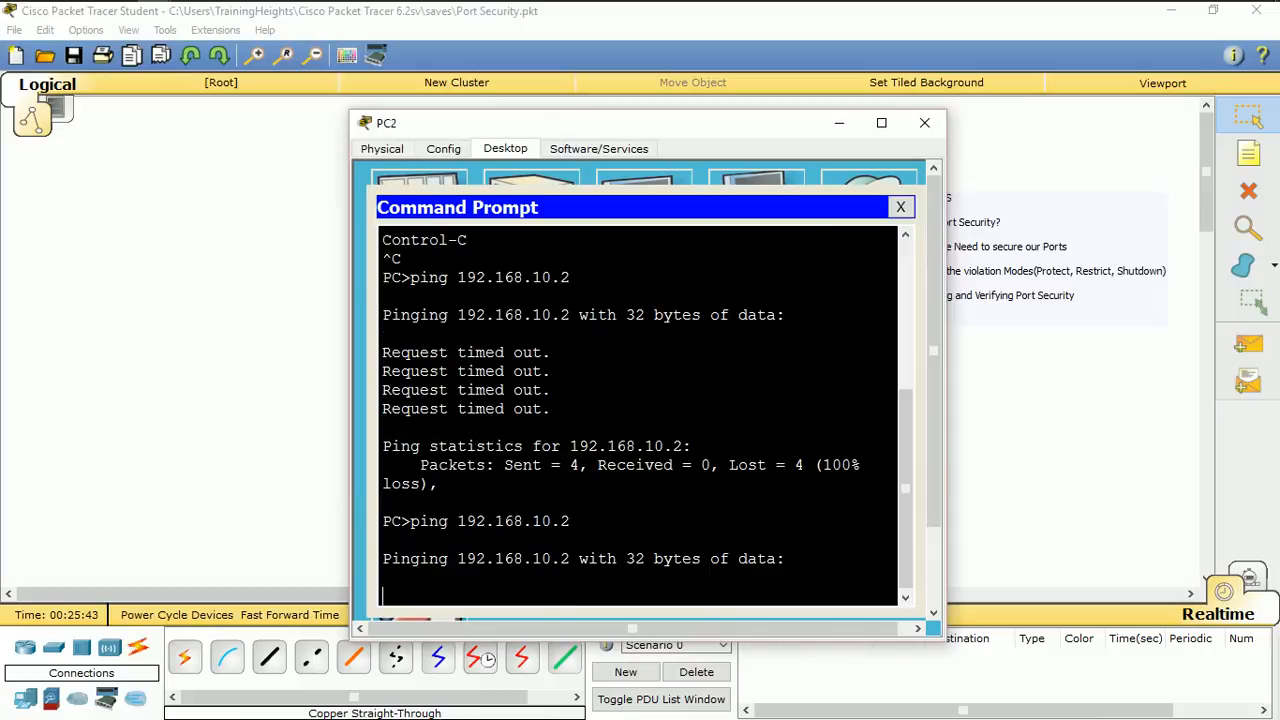